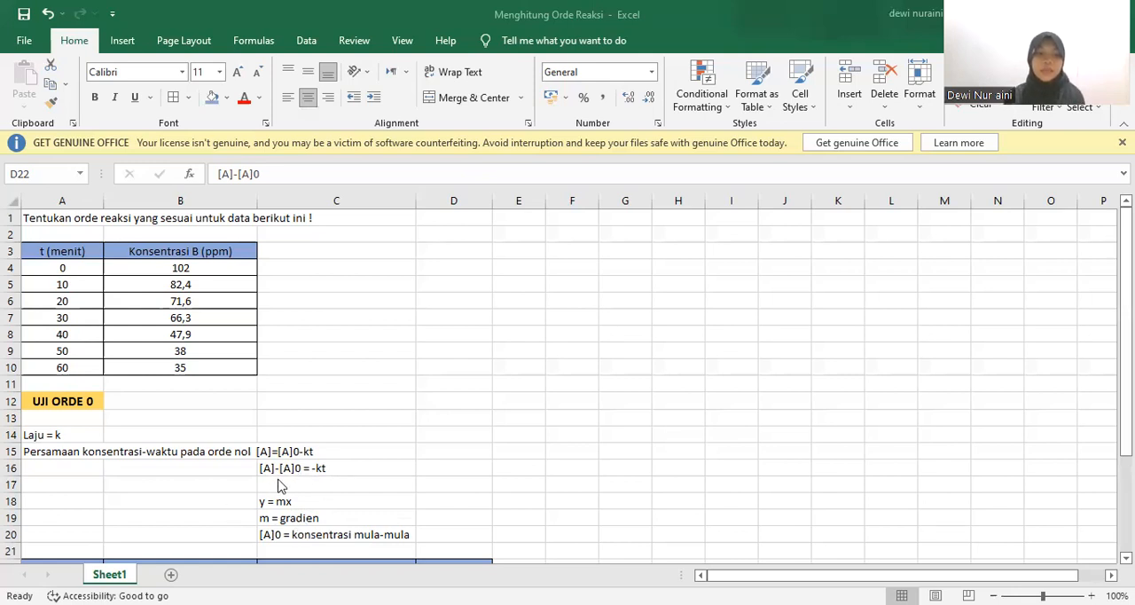
Fill the [A]0 column, C23:C29, with 102 and centre the values
left_click(618, 219)
key("Down")
key("Down")
key("Down")
key("Down")
key("Down")
key("Down")
key("Down")
key("Down")
key("Down")
key("Down")
key("Down")
key("Down")
key("Down")
key("Down")
key("Down")
key("Down")
key("Down")
key("Down")
key("Down")
key("Down")
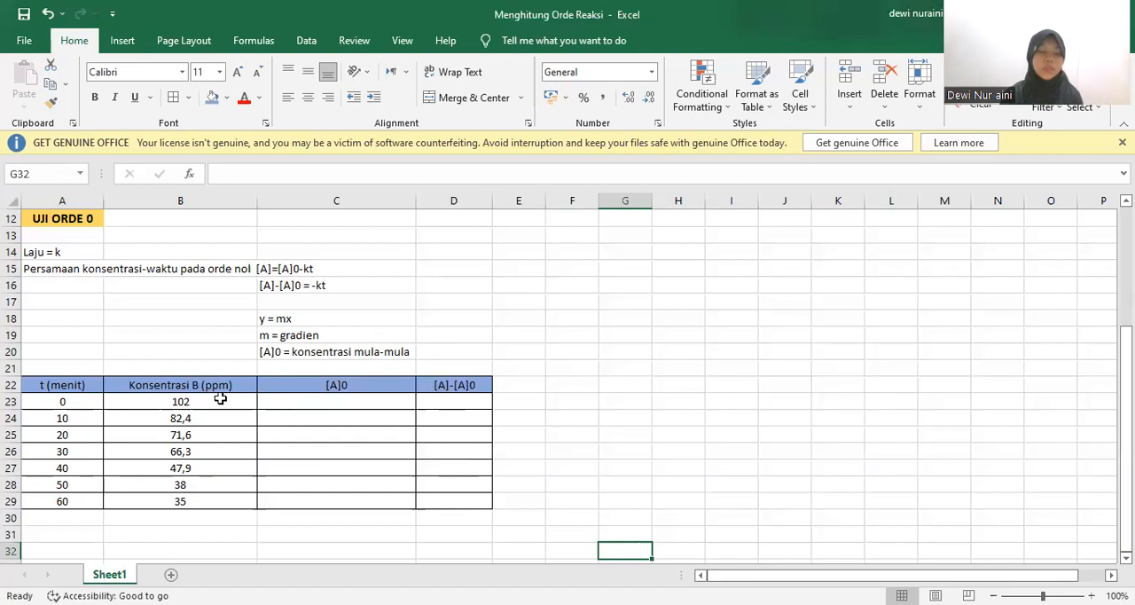
left_click(369, 404)
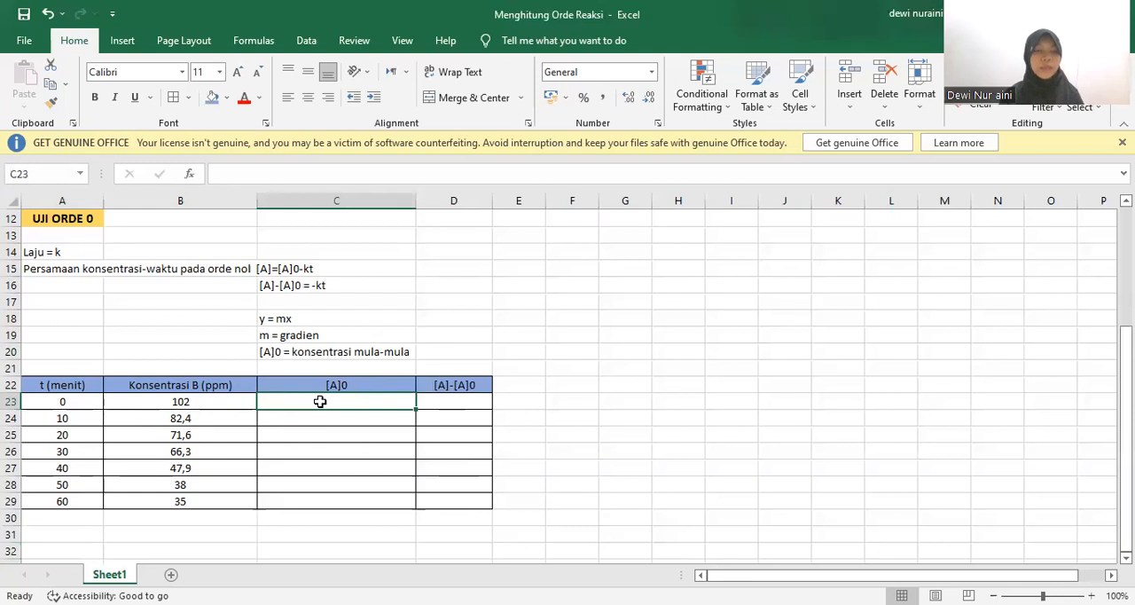
type("102")
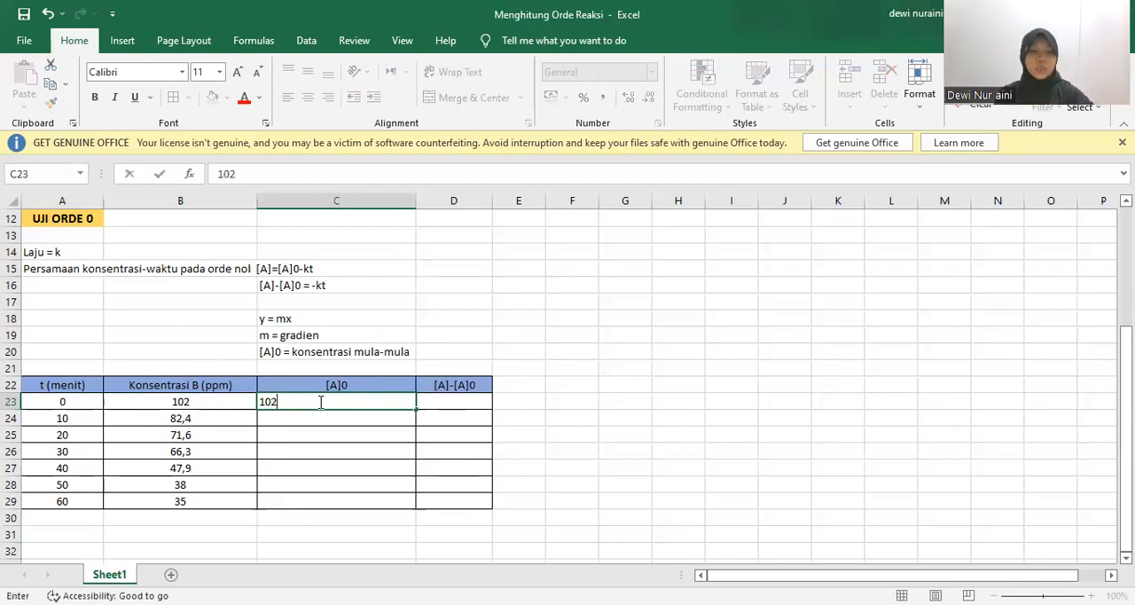
left_click(328, 420)
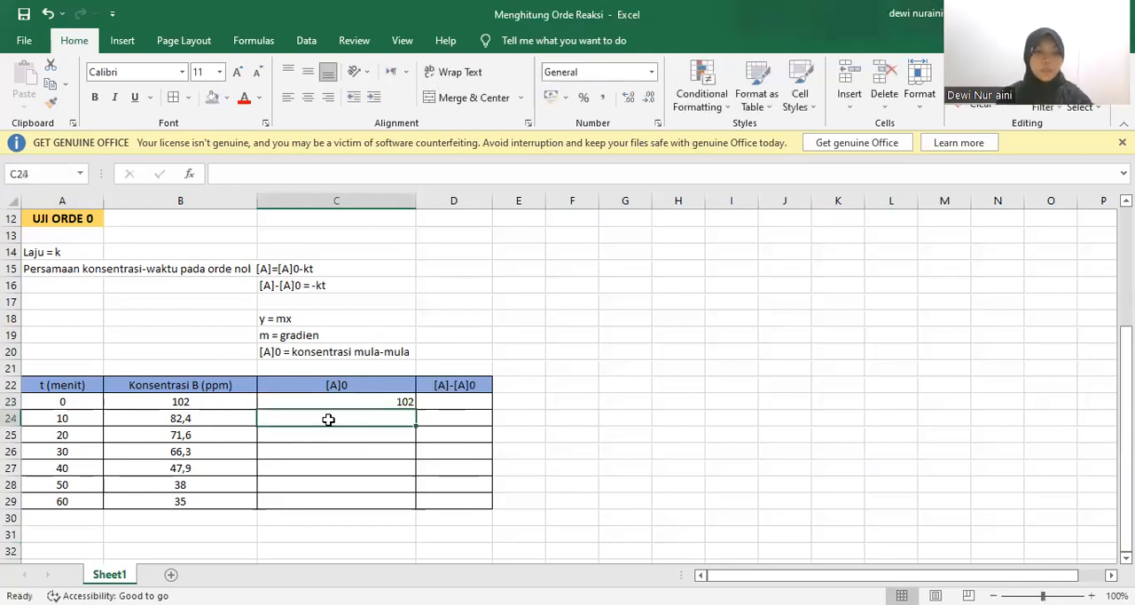
left_click(366, 401)
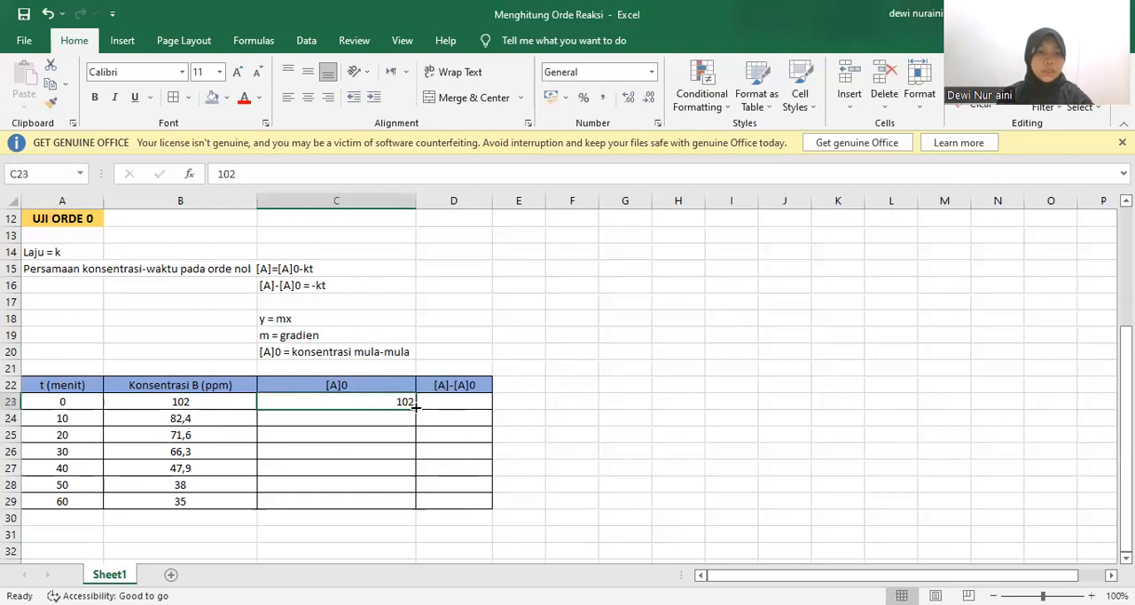
left_click_drag(416, 415, 416, 415)
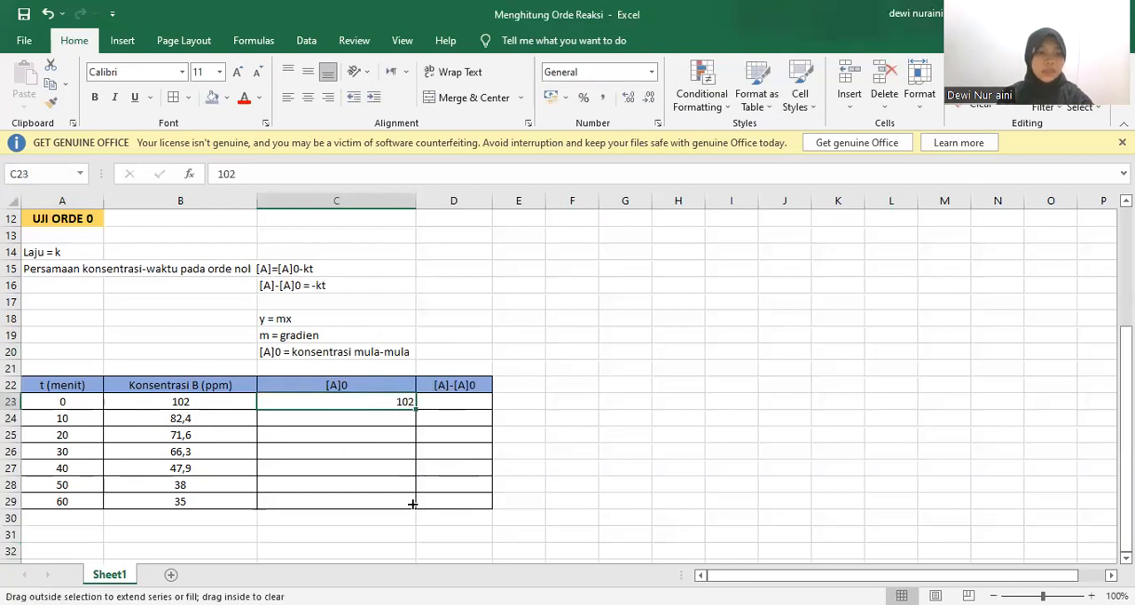
left_click_drag(414, 509, 414, 507)
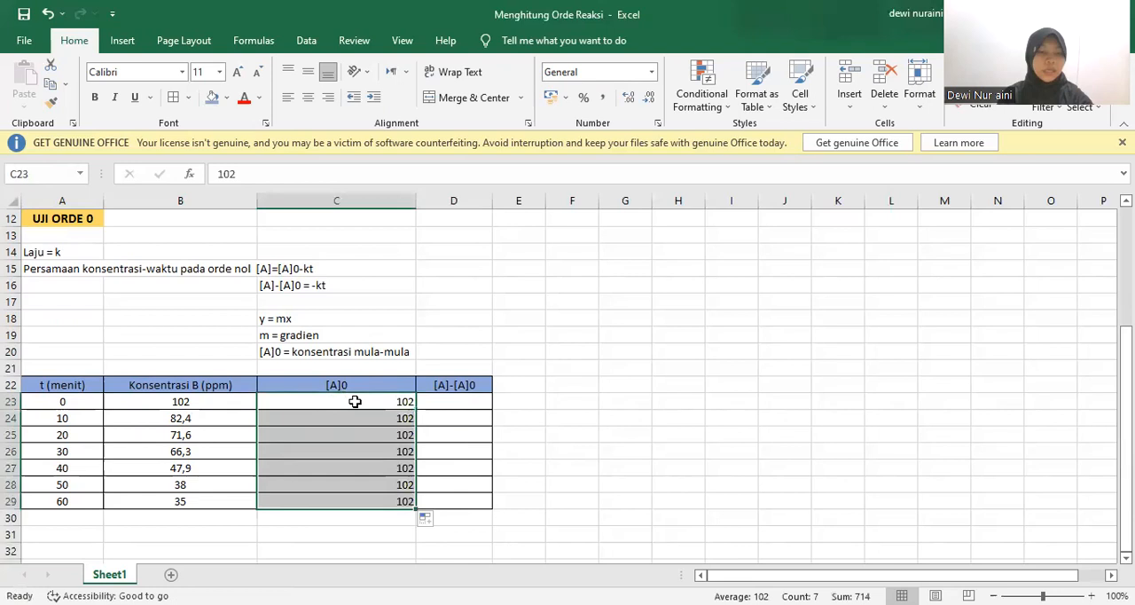
left_click(307, 96)
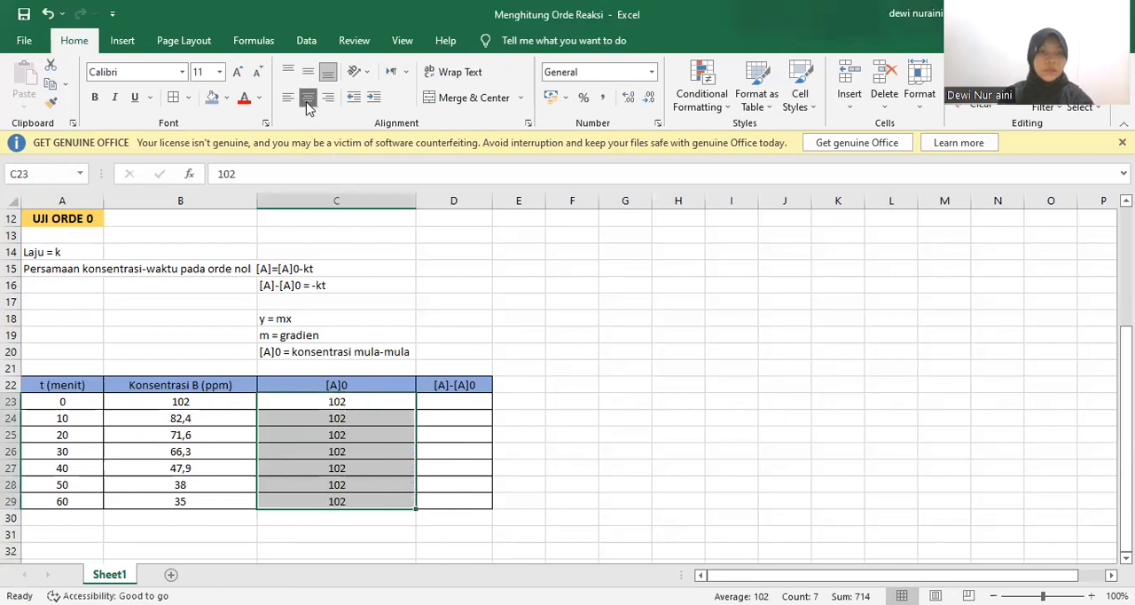
Calculate [A]-[A]0 for time 0 in D23 with the formula =B23-C23
left_click(454, 399)
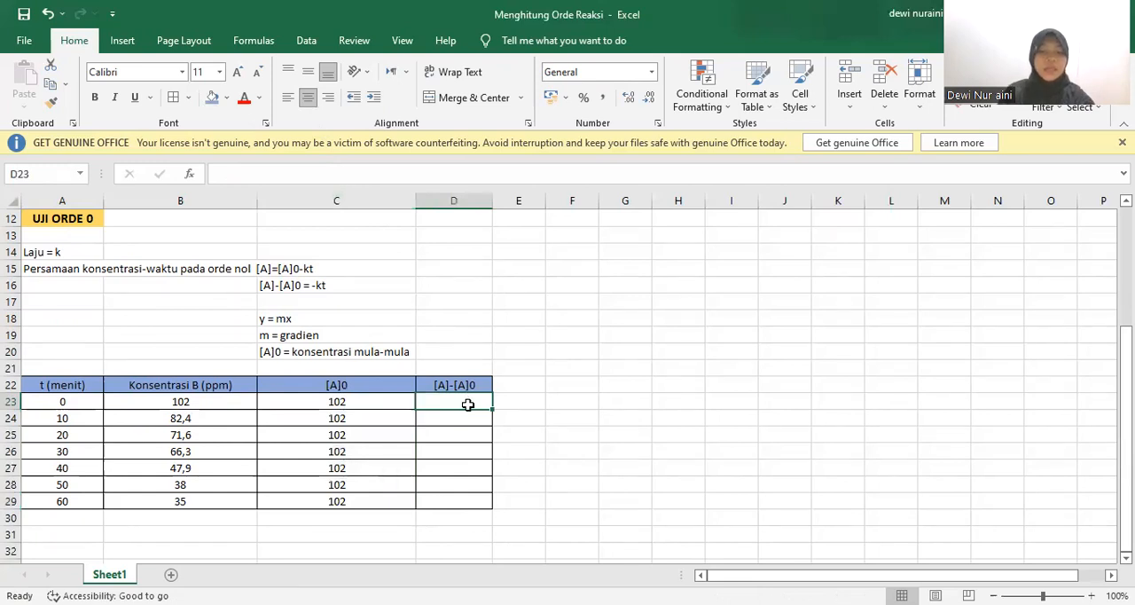
type("=")
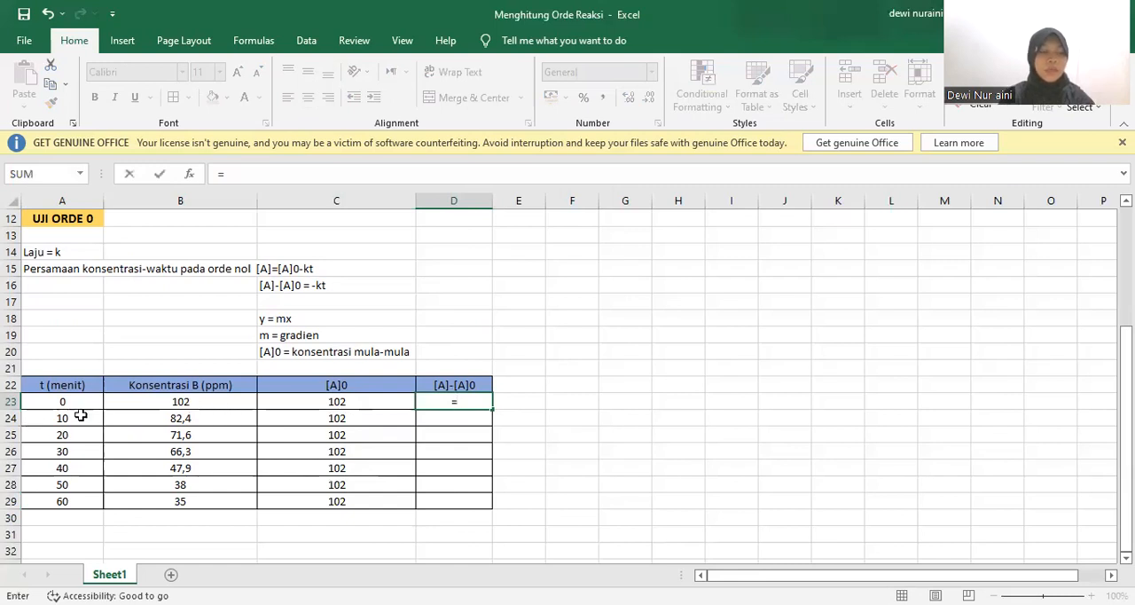
left_click(180, 404)
type("-")
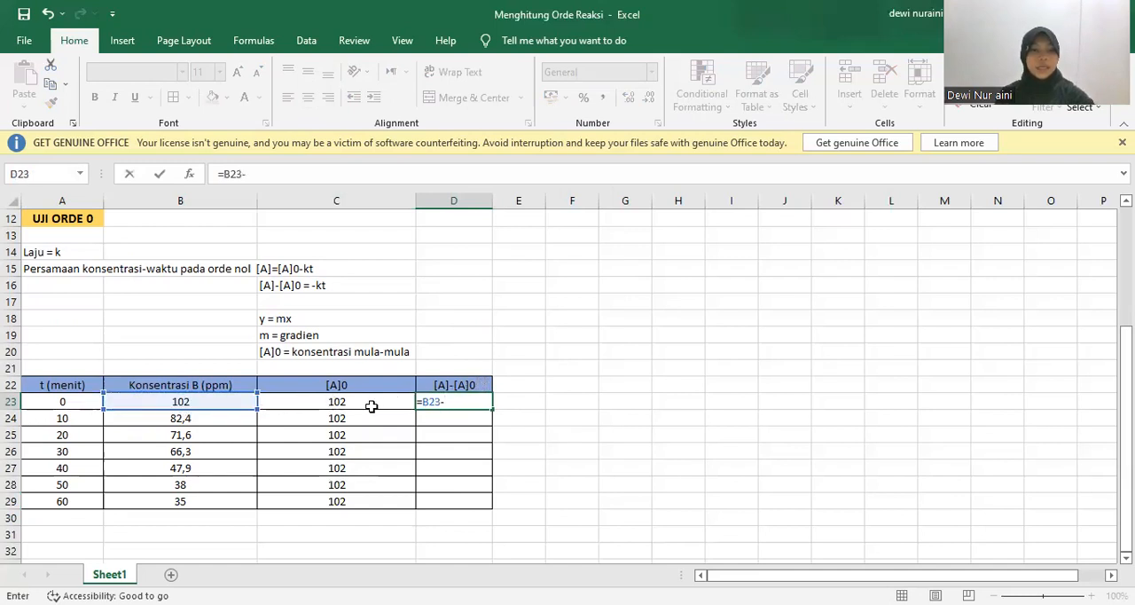
left_click(344, 404)
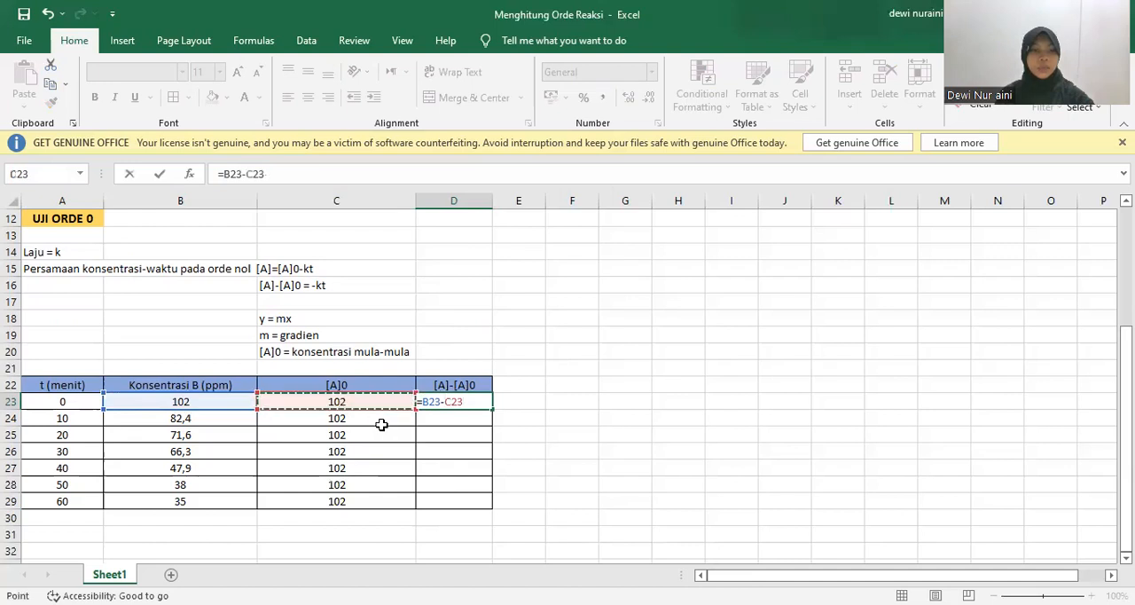
key("Return")
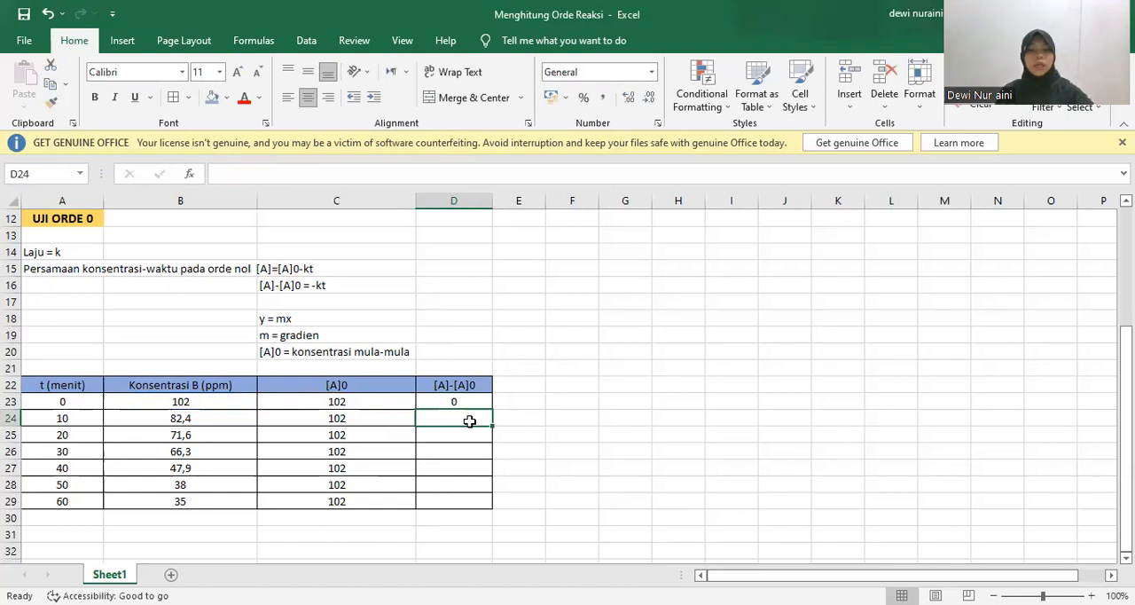
Enter =B24-C24 in D24, and fill the D23 subtraction formula down through D29
type("=")
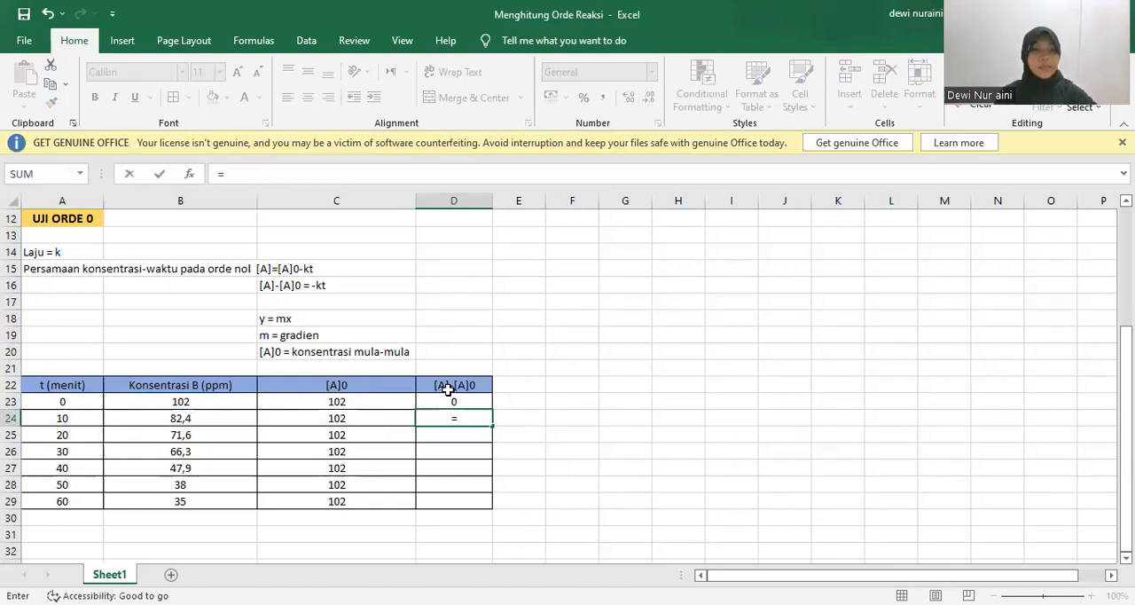
left_click(181, 418)
type("-")
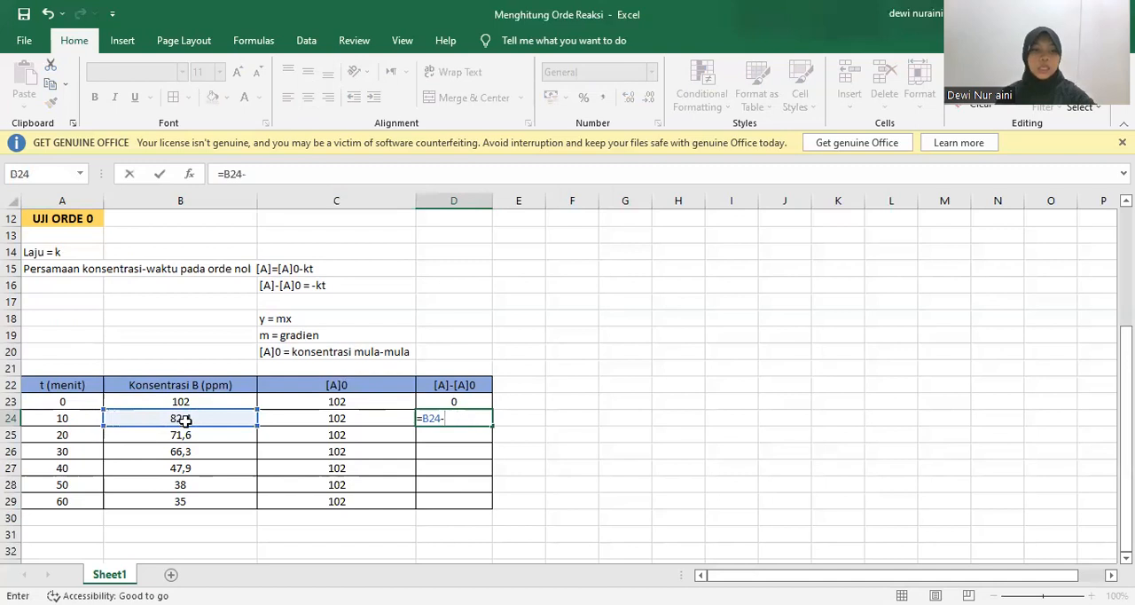
left_click(351, 418)
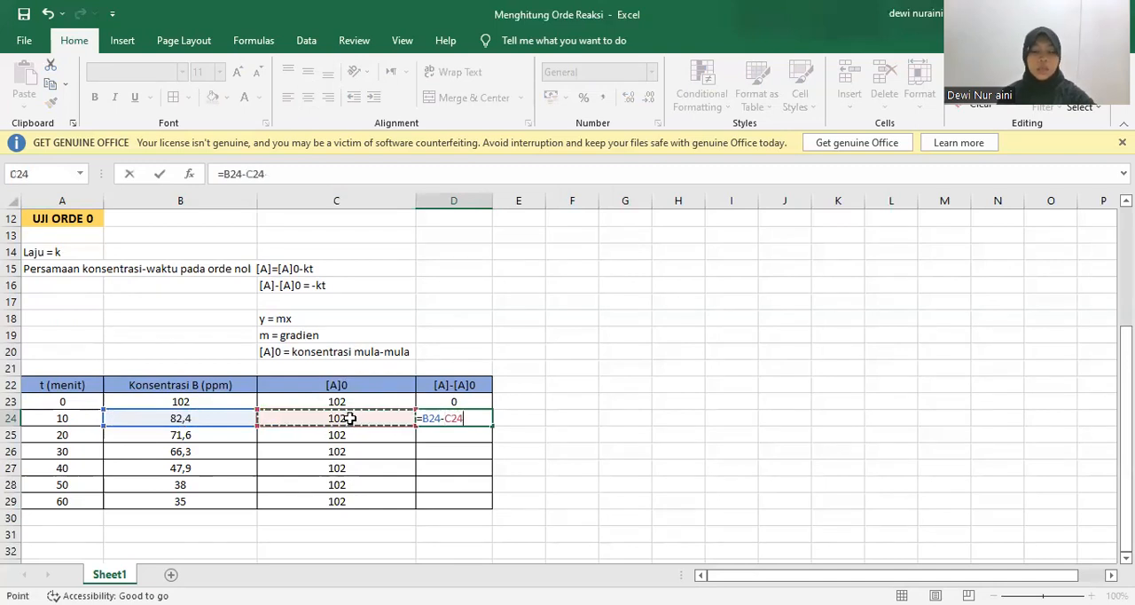
key("Return")
left_click(462, 402)
left_click_drag(461, 403, 490, 507)
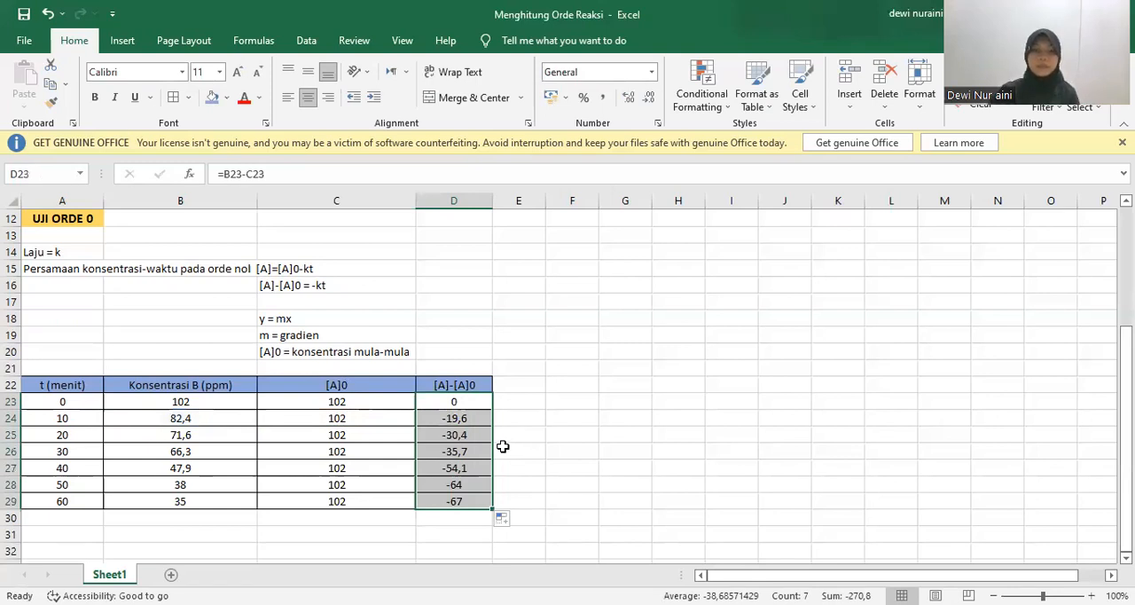
Copy the t (menit) column, A22:A29, with its header to a new table starting at A31
left_click(552, 457)
key("Down")
key("Down")
key("Down")
key("Down")
key("Down")
key("Left")
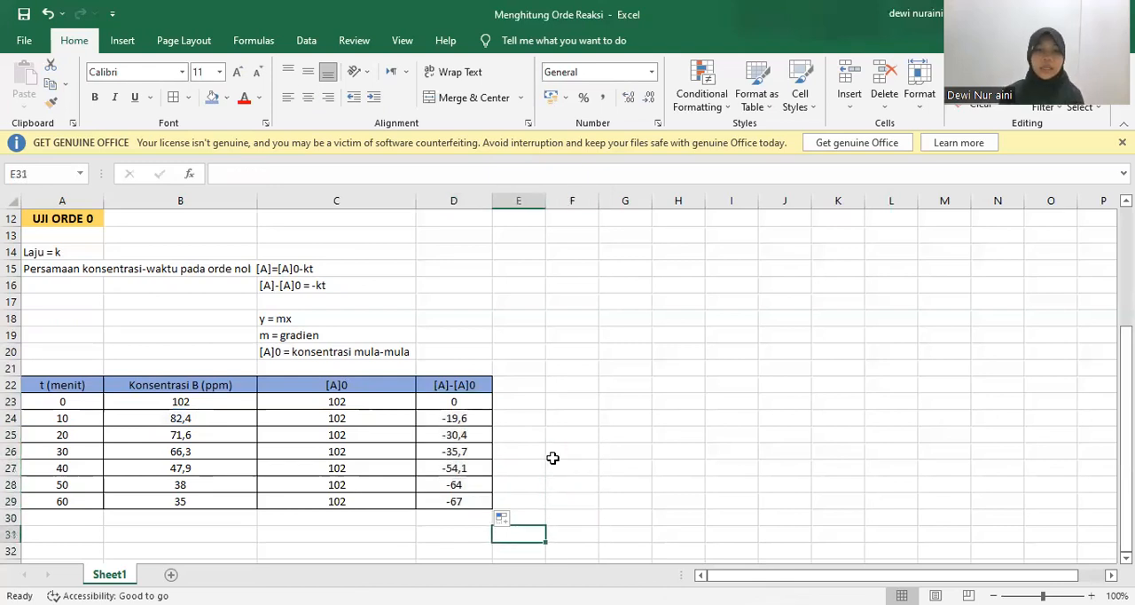
left_click_drag(54, 386, 71, 499)
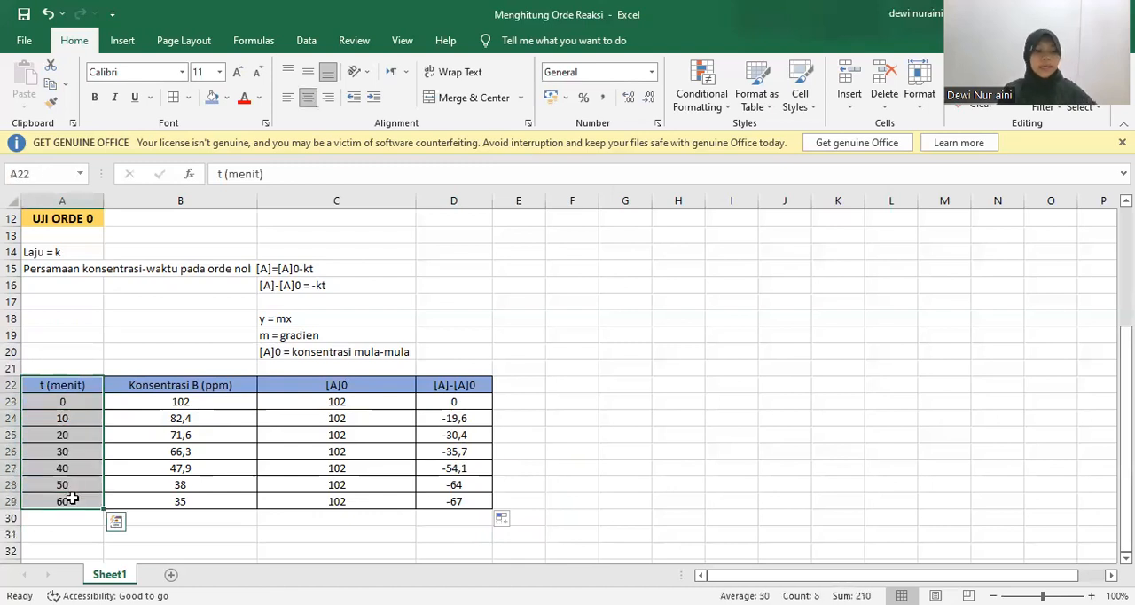
key("ctrl+c")
left_click(66, 539)
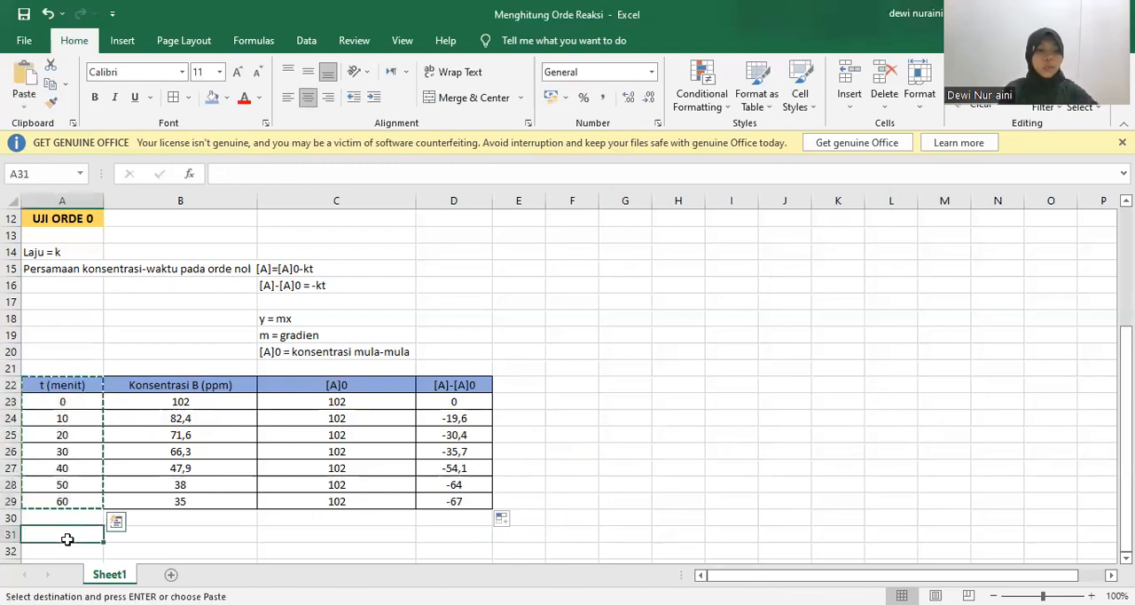
key("ctrl+v")
Copy the [A]-[A]0 column, D22:D29, beside the copied times at B31, pasting it as values only
left_click(449, 384)
left_click_drag(450, 384, 465, 501)
key("ctrl+c")
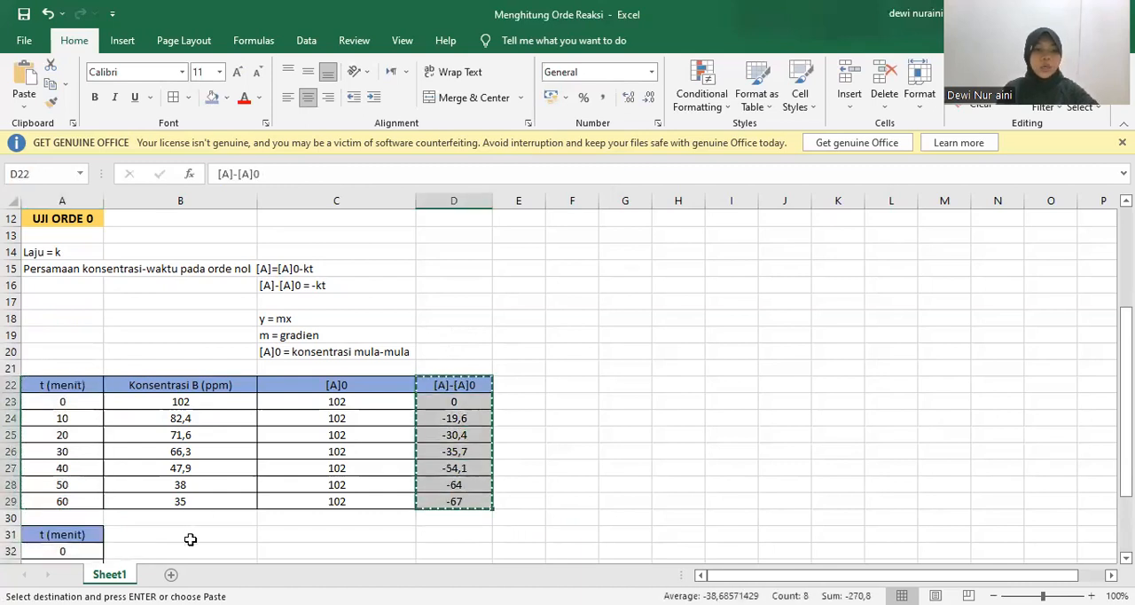
left_click(190, 539)
key("ctrl+v")
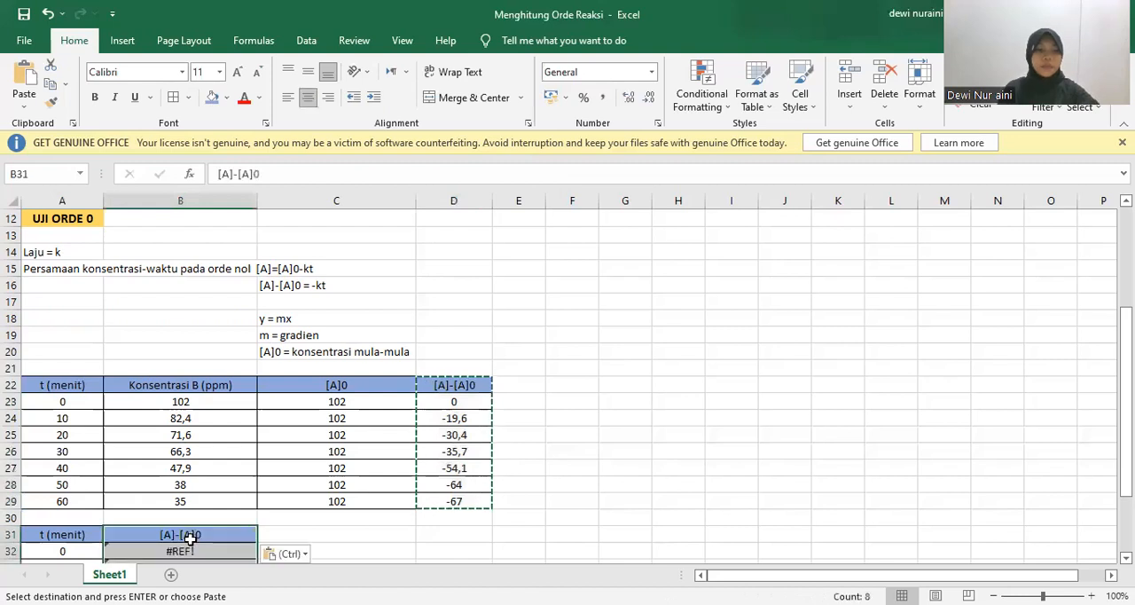
left_click(291, 556)
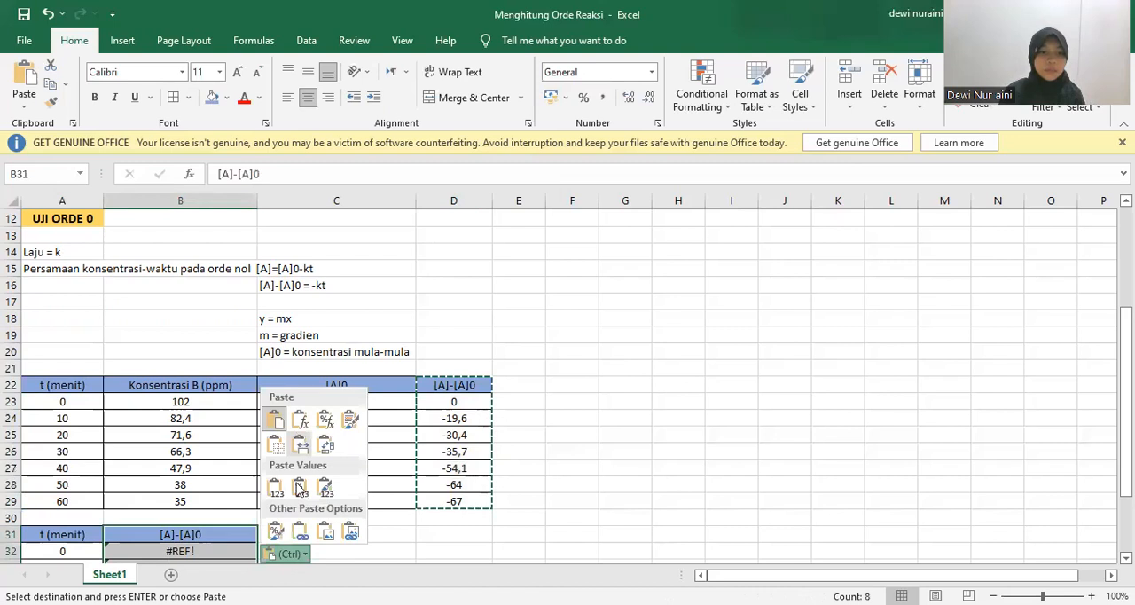
left_click(275, 488)
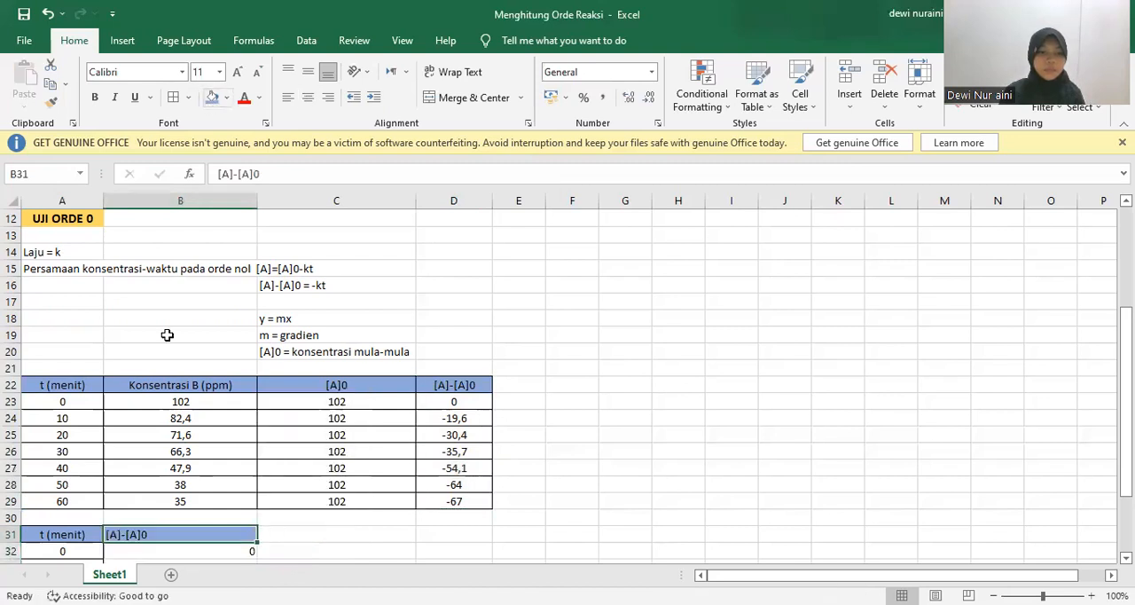
Centre the pasted [A]-[A]0 header and values in B31:B38
scroll(290, 537, "down", 4)
left_click(293, 546)
left_click_drag(144, 334, 191, 440)
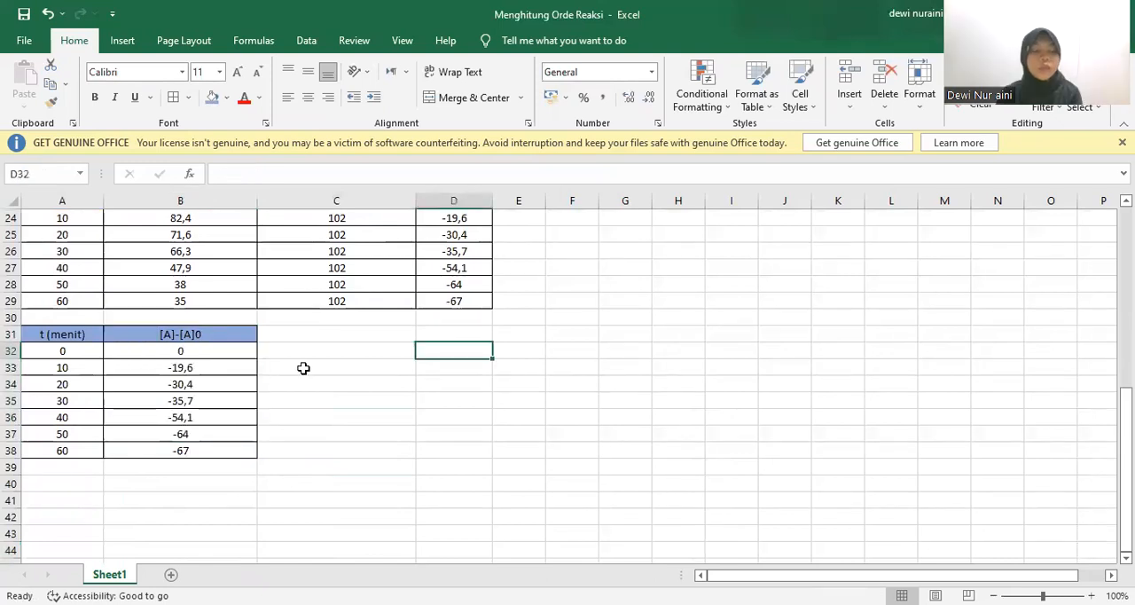
Insert a Scatter with Straight Lines and Markers chart from A32:B38 and place it beside the small table
left_click_drag(77, 355, 203, 448)
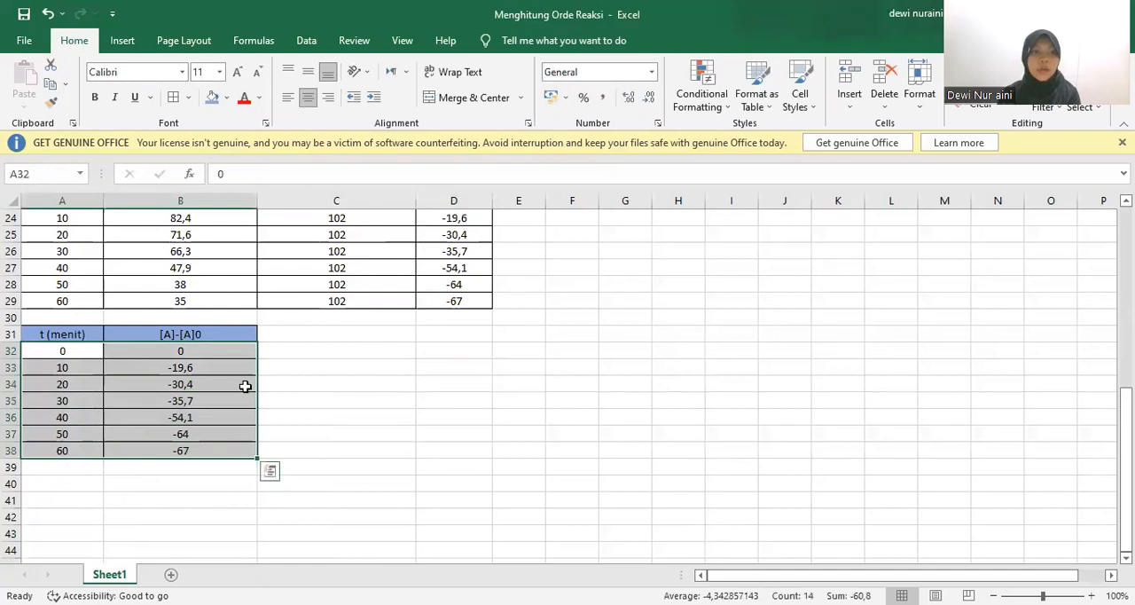
left_click(124, 41)
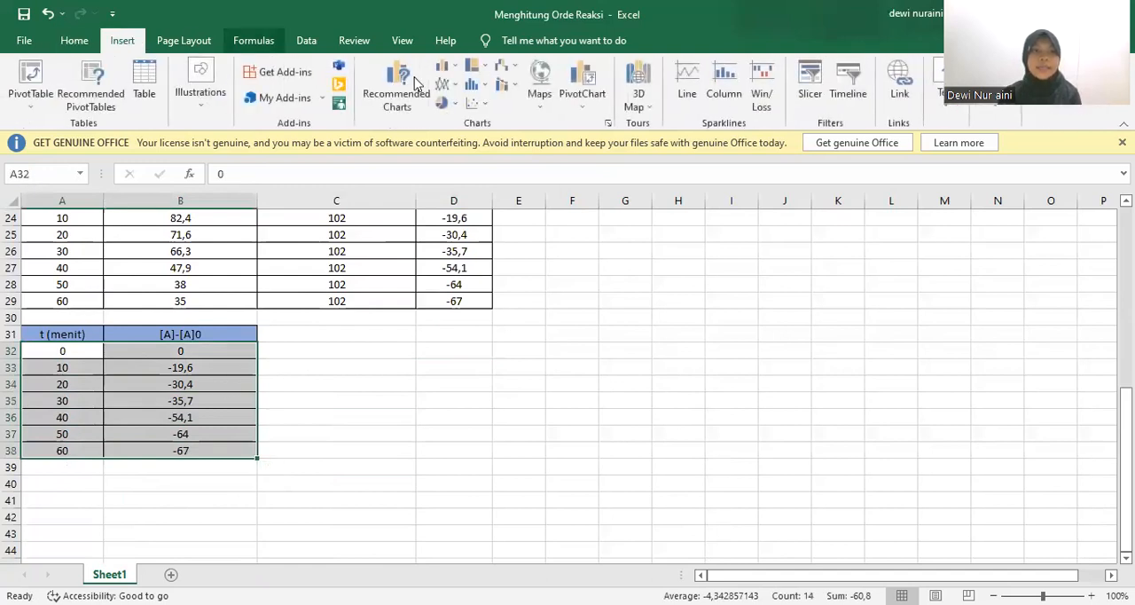
left_click(479, 105)
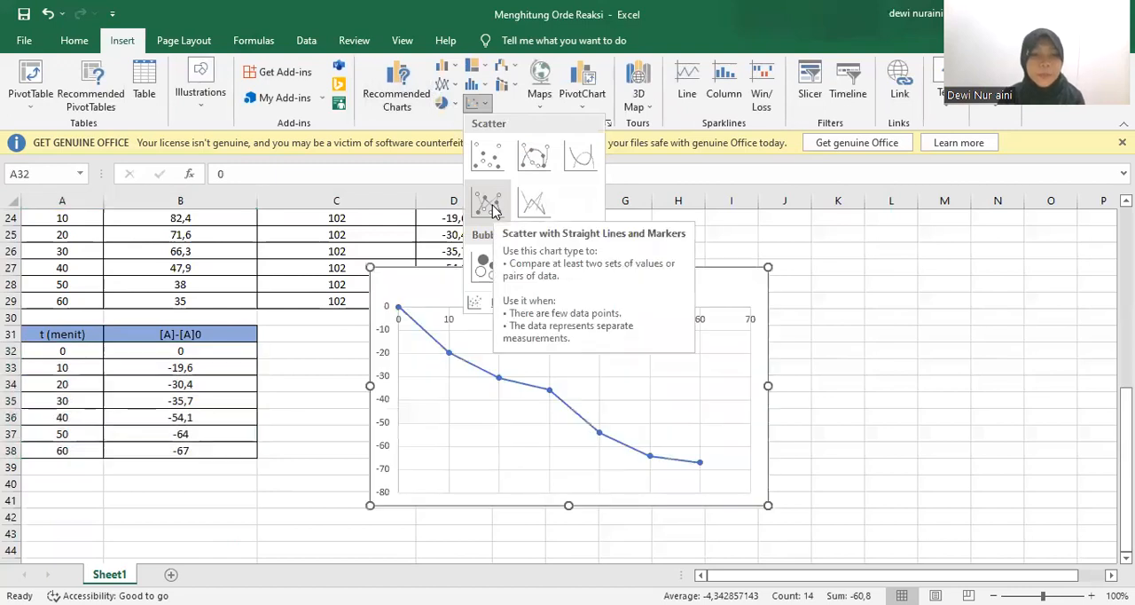
left_click(488, 203)
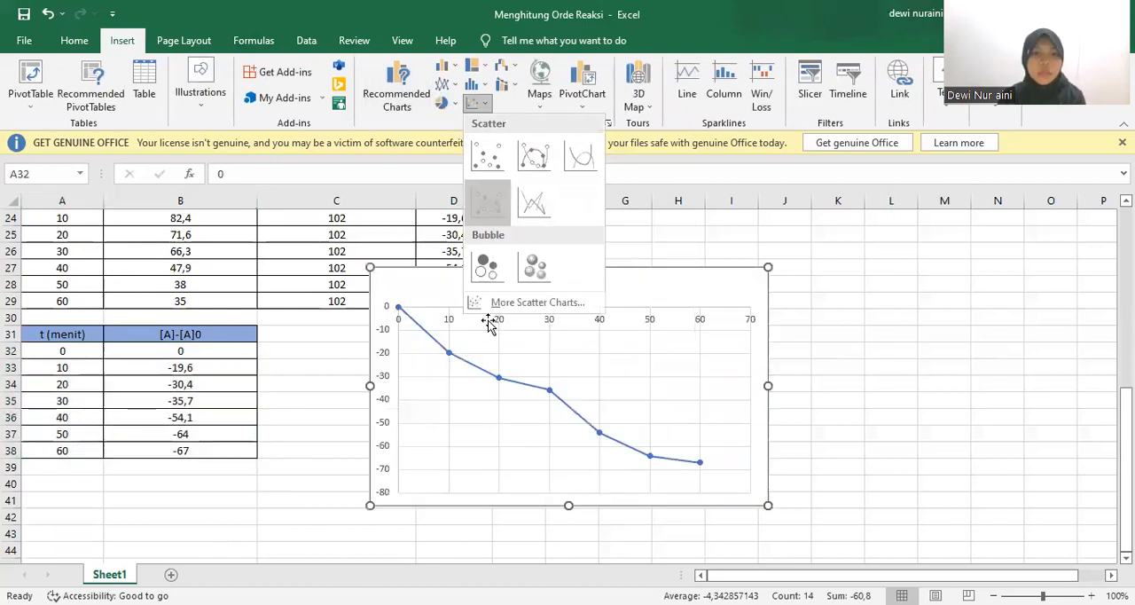
left_click_drag(514, 287, 430, 348)
scroll(710, 551, "down", 1)
left_click(710, 553)
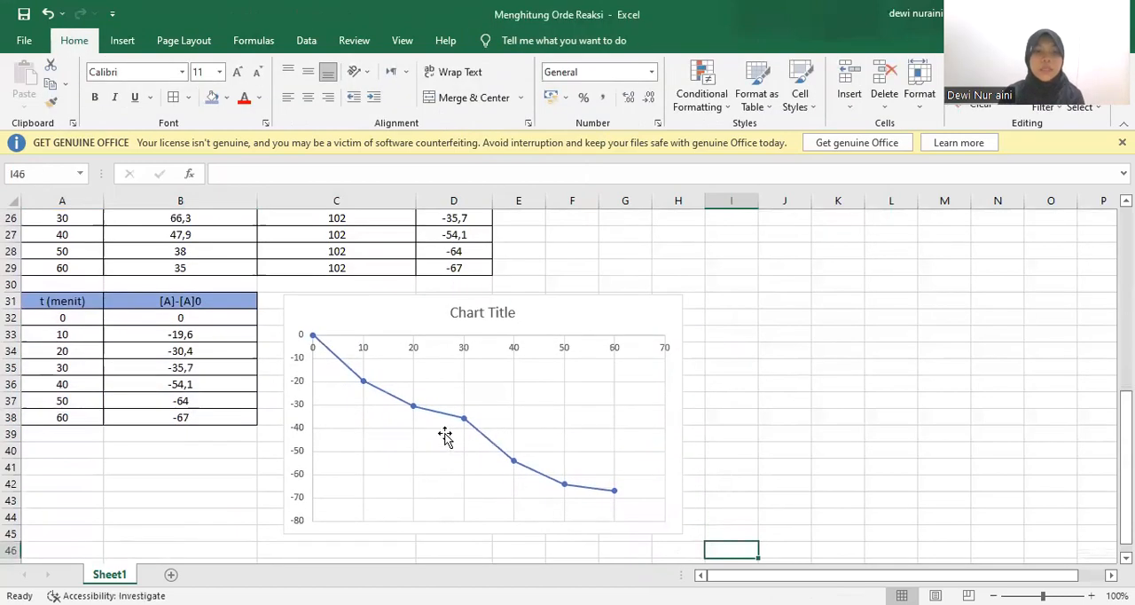
Add a linear trendline to the chart's data series and display its equation on the chart
mouse_move(445, 421)
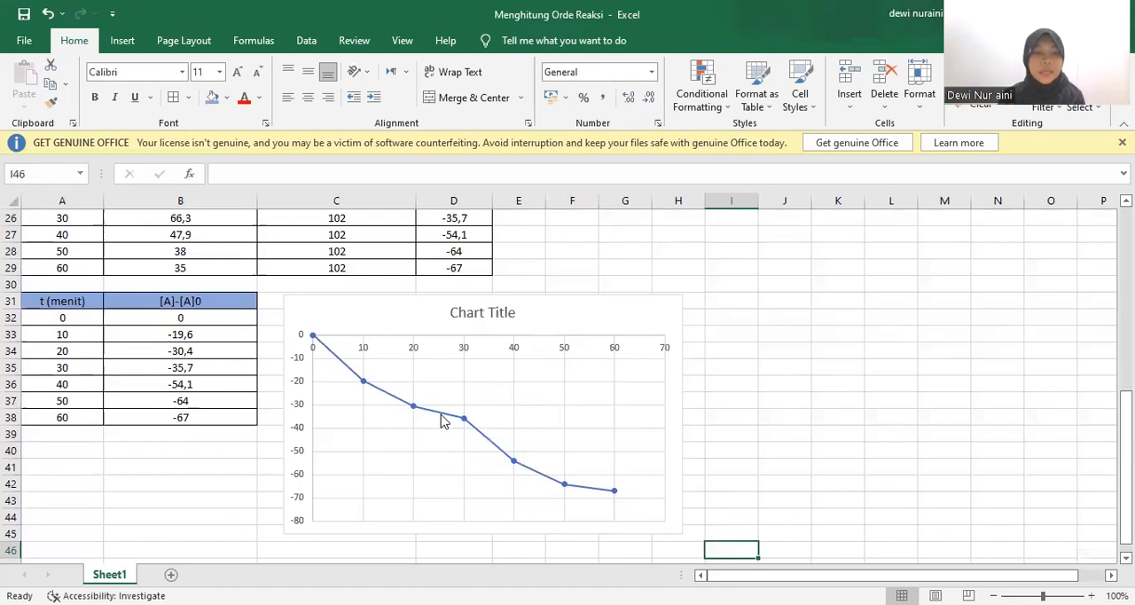
right_click(444, 421)
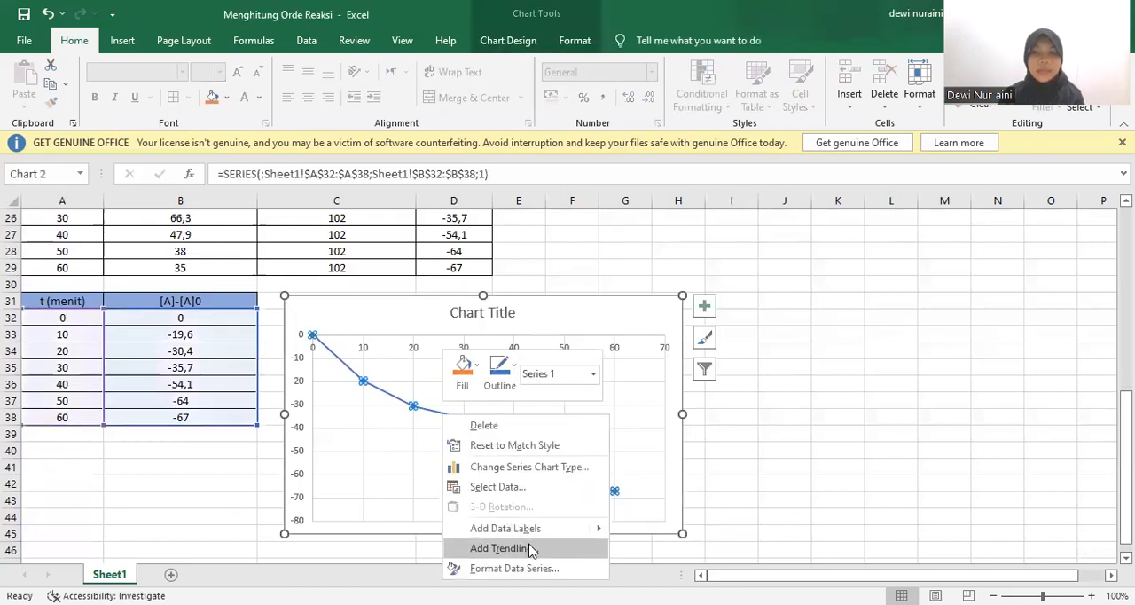
key("Return")
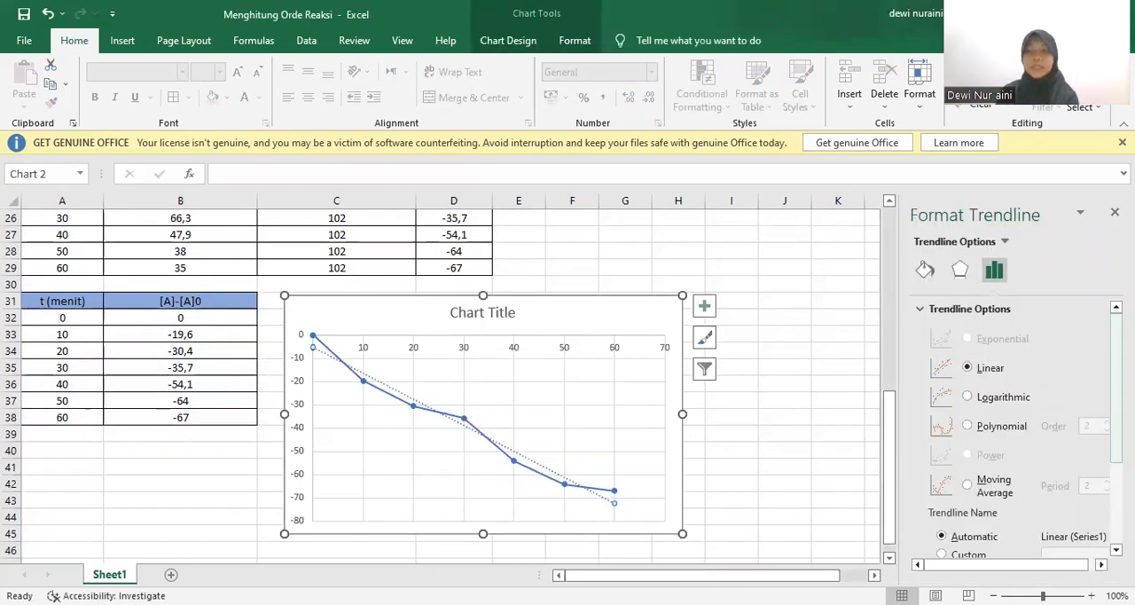
scroll(1051, 501, "down", 5)
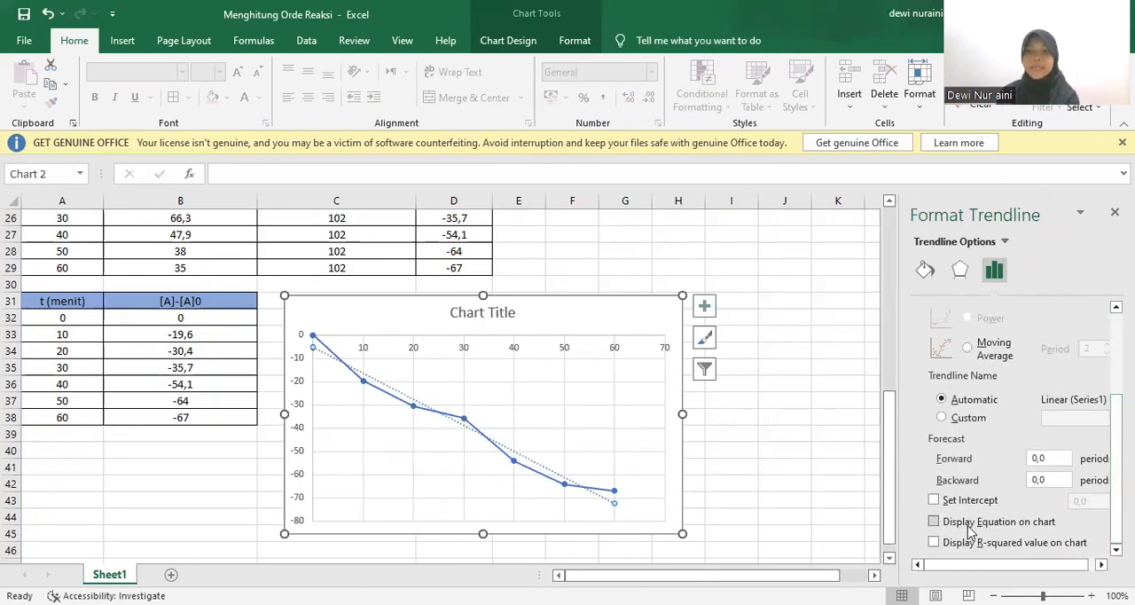
left_click(933, 523)
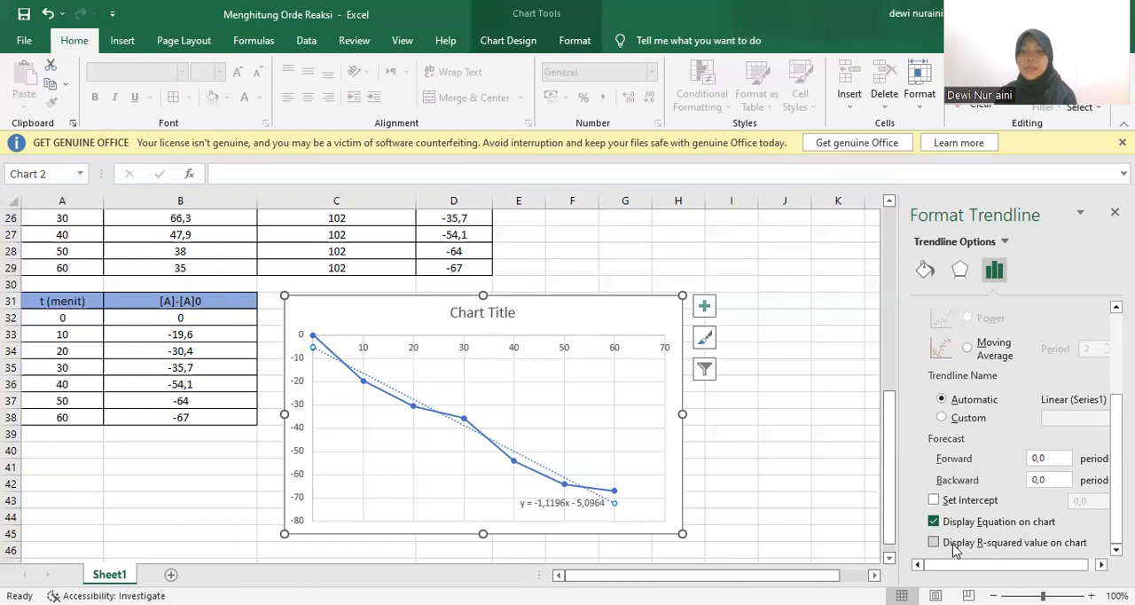
Display the R-squared value on the chart and move the trendline equation label into the clear area above the line
left_click(1049, 549)
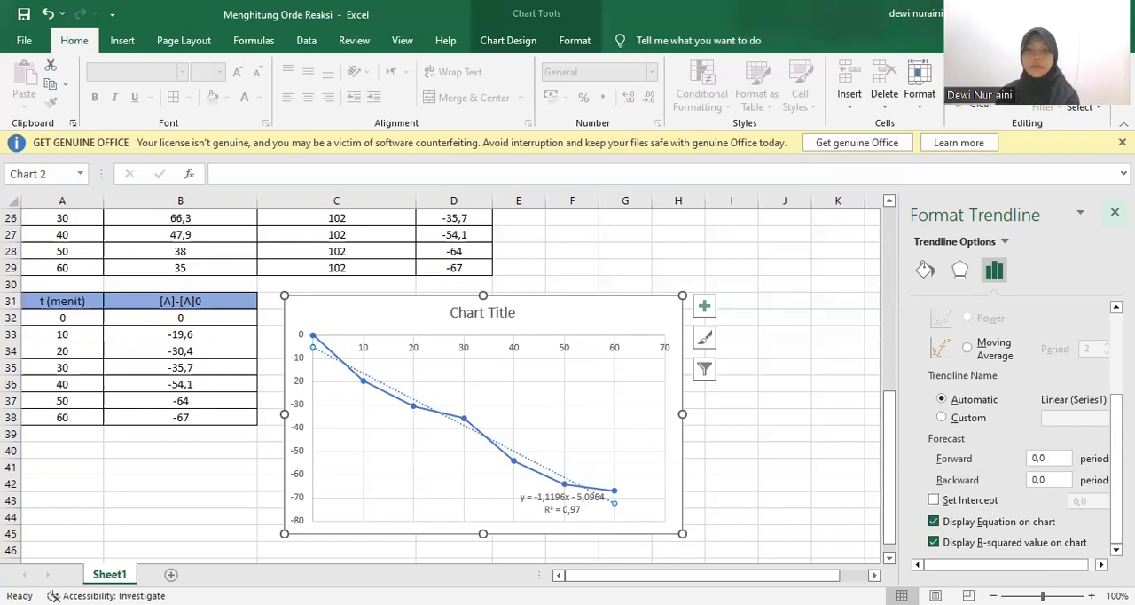
left_click(1114, 212)
left_click_drag(564, 508, 565, 406)
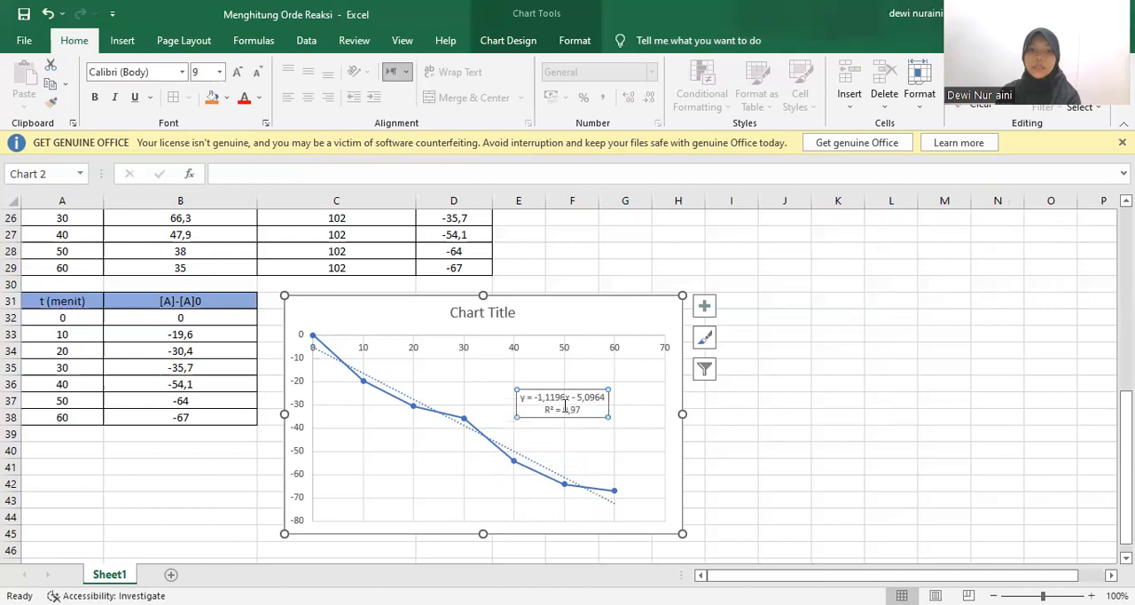
left_click(624, 428)
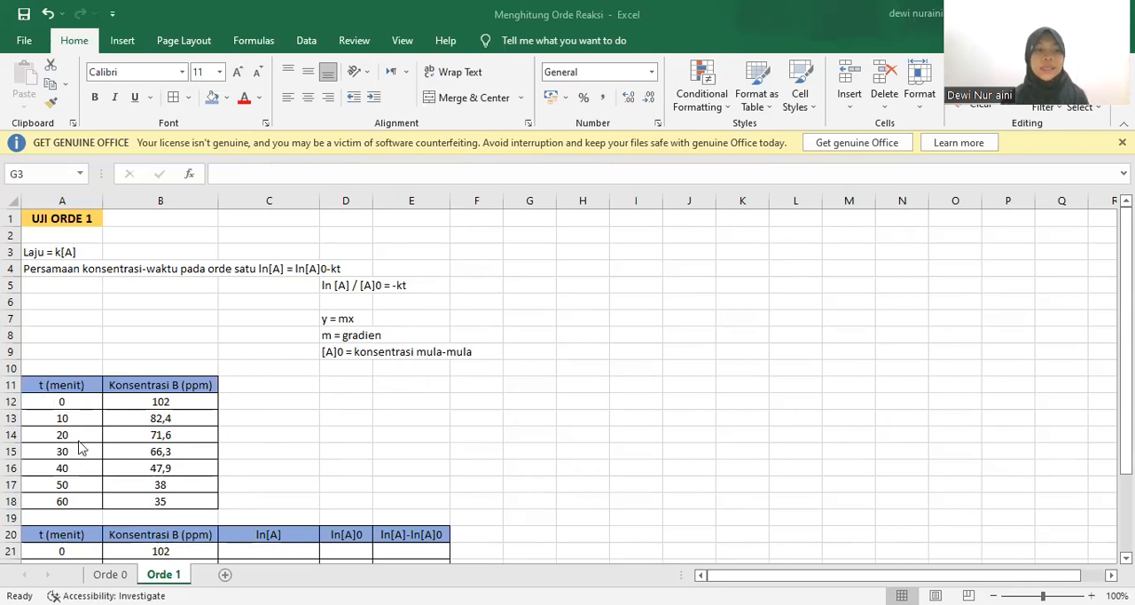
On the Orde 1 sheet, calculate ln[A] for time 0 by entering =LN(B21) in C21
left_click(258, 492)
key("Down")
key("Down")
key("Down")
key("Down")
key("Down")
key("Down")
key("Down")
key("Down")
key("Down")
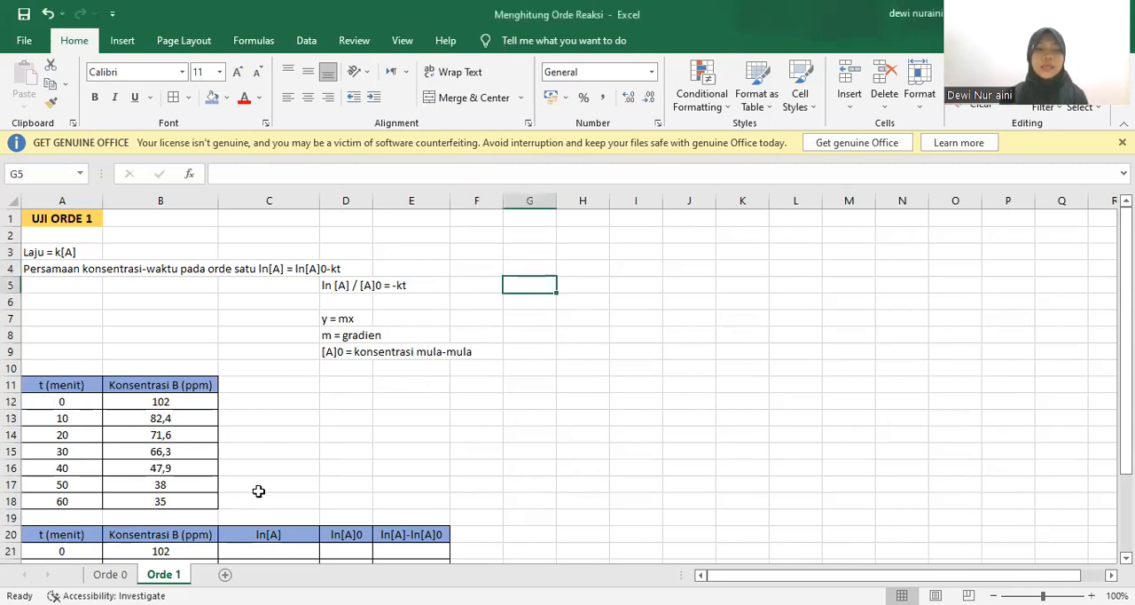
key("Down")
key("Down")
key("Down")
key("Down")
key("Down")
key("Down")
key("Down")
key("Down")
key("Down")
key("Down")
key("Down")
key("Down")
key("Down")
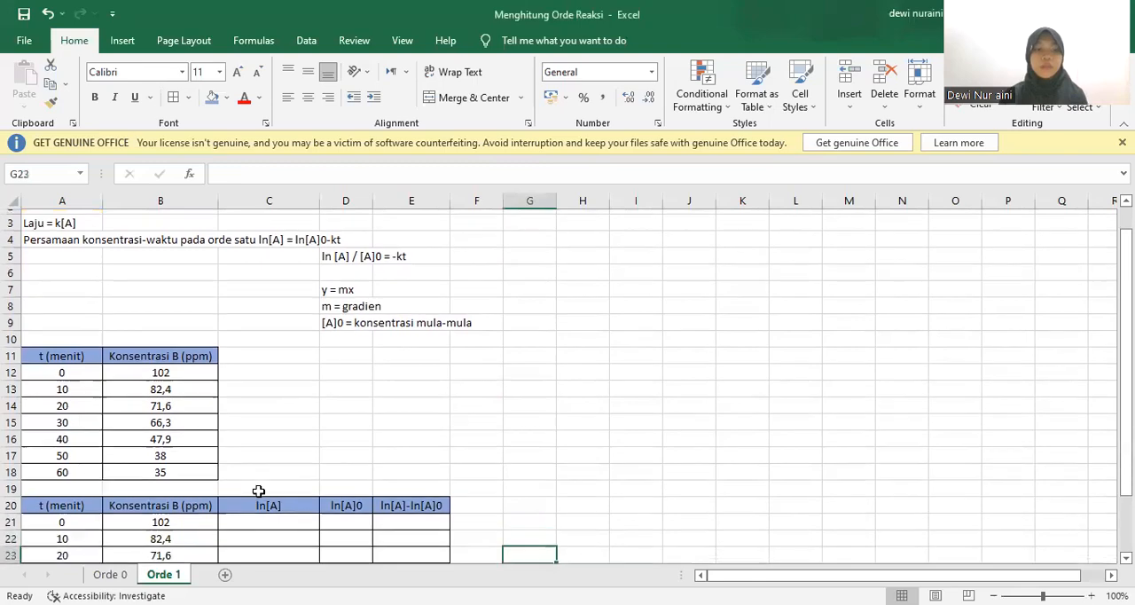
key("Down")
key("Down")
key("Down")
key("Down")
key("Down")
key("Down")
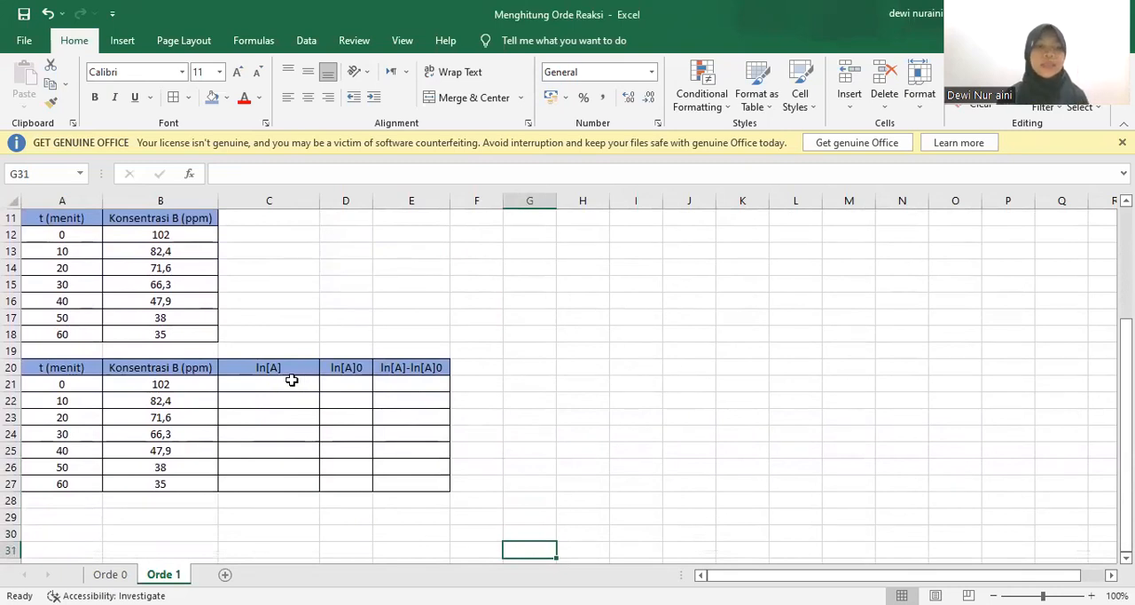
left_click(294, 384)
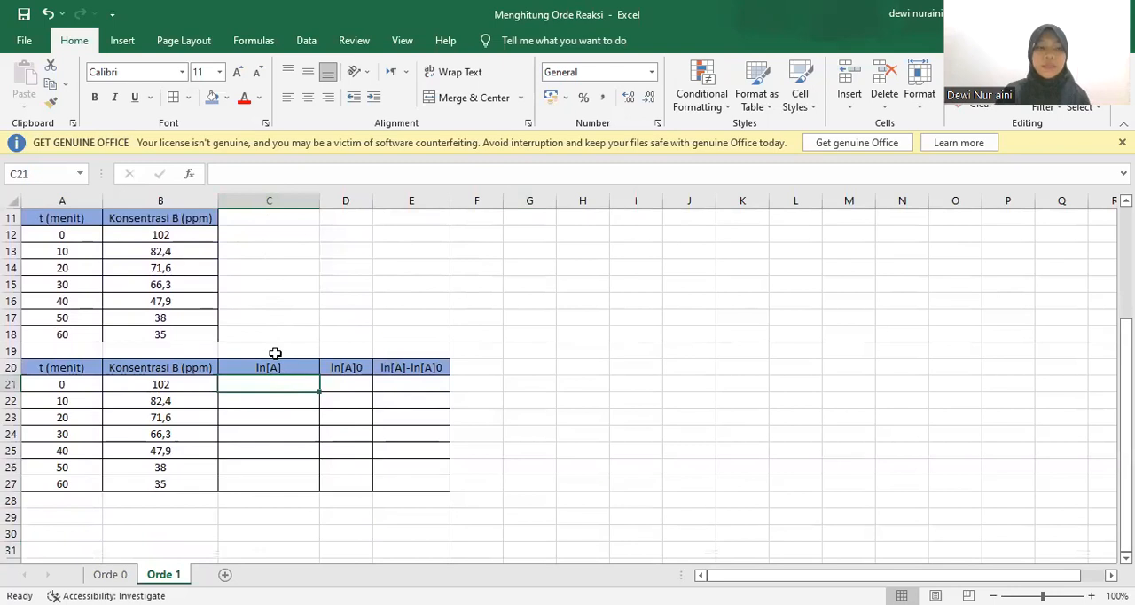
type("=ln")
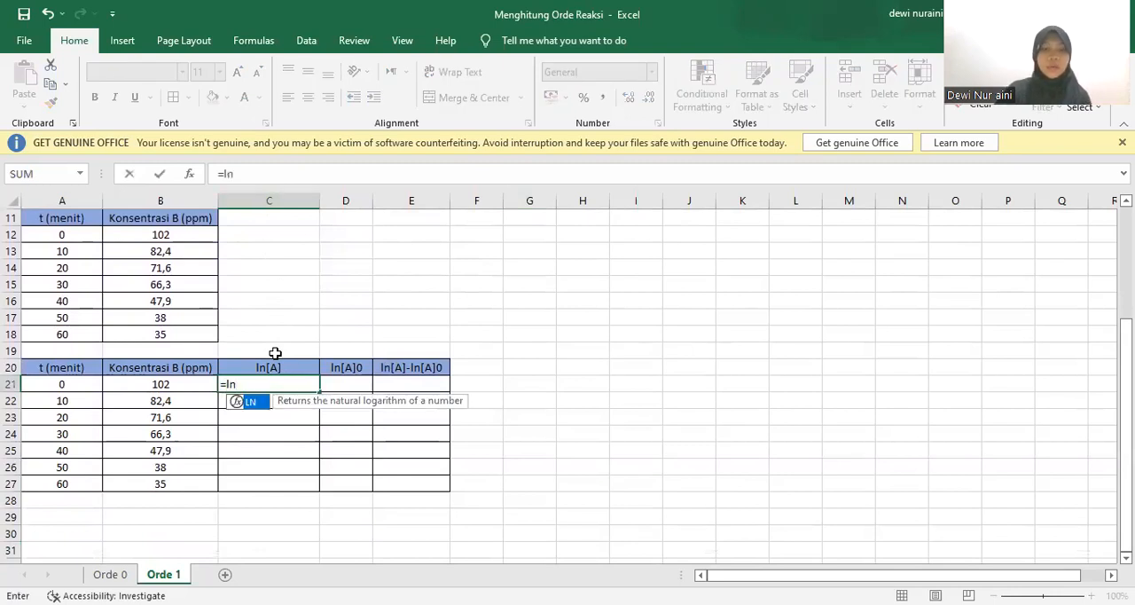
type("(")
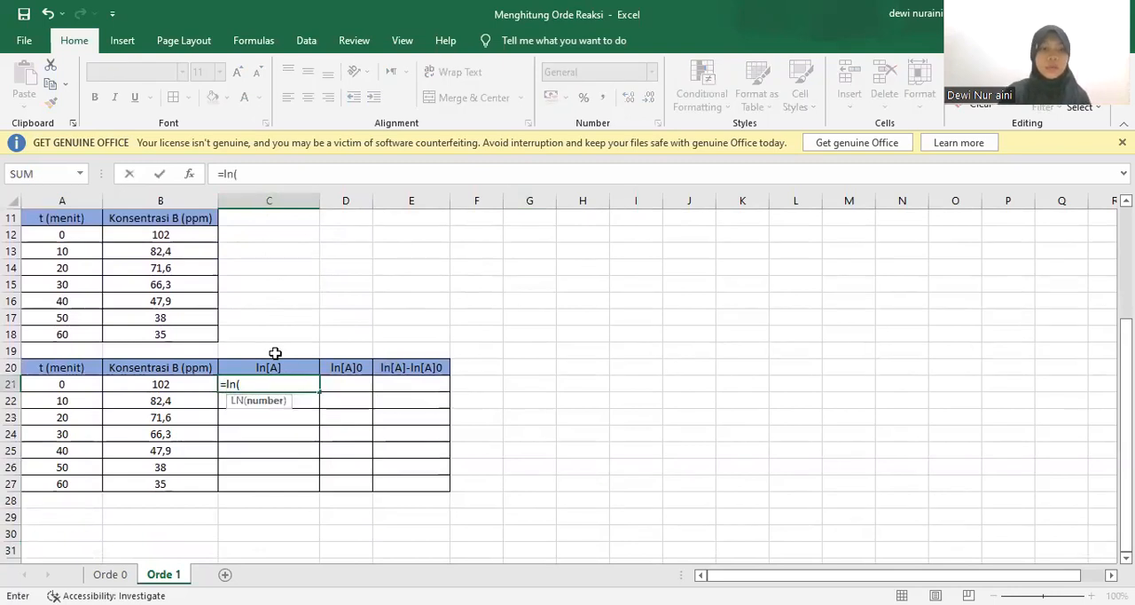
left_click(184, 386)
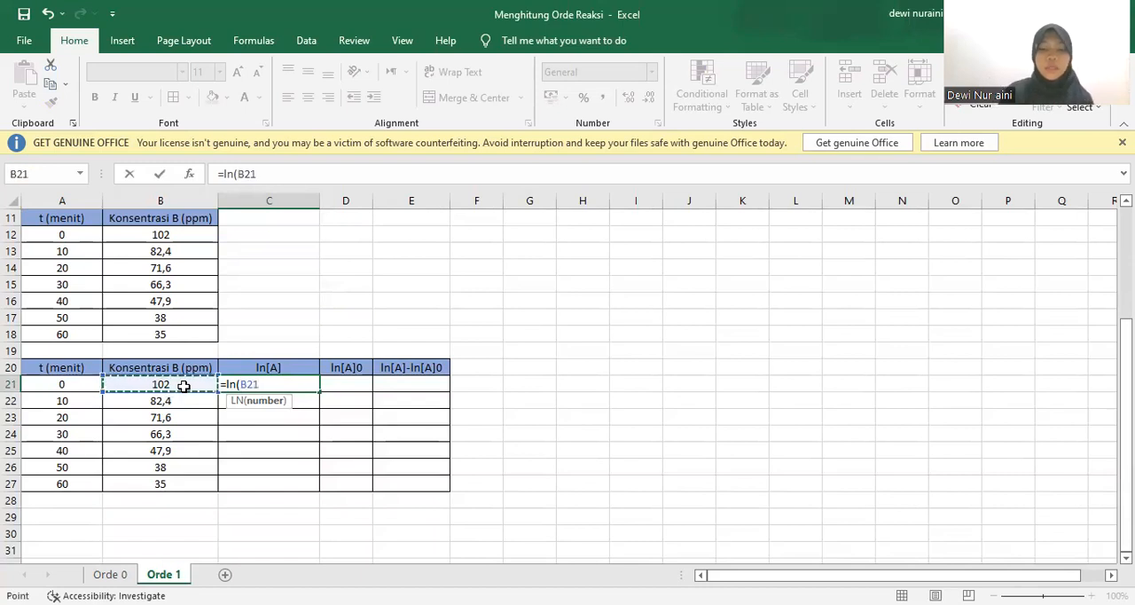
key("Return")
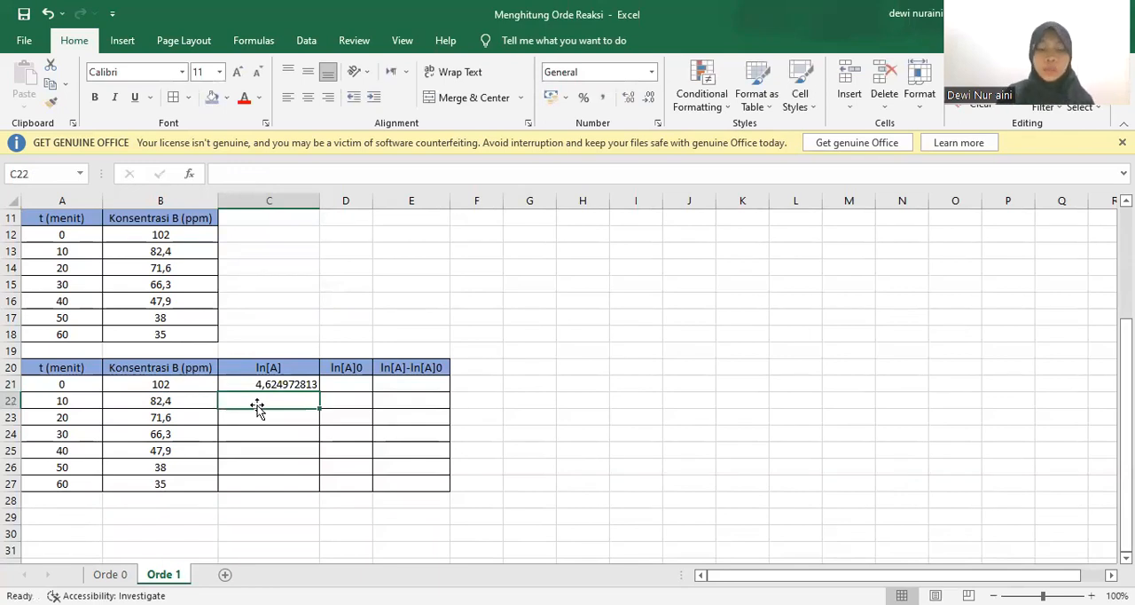
Calculate ln[A] for time 10 by entering =LN(B22) in C22
type("=")
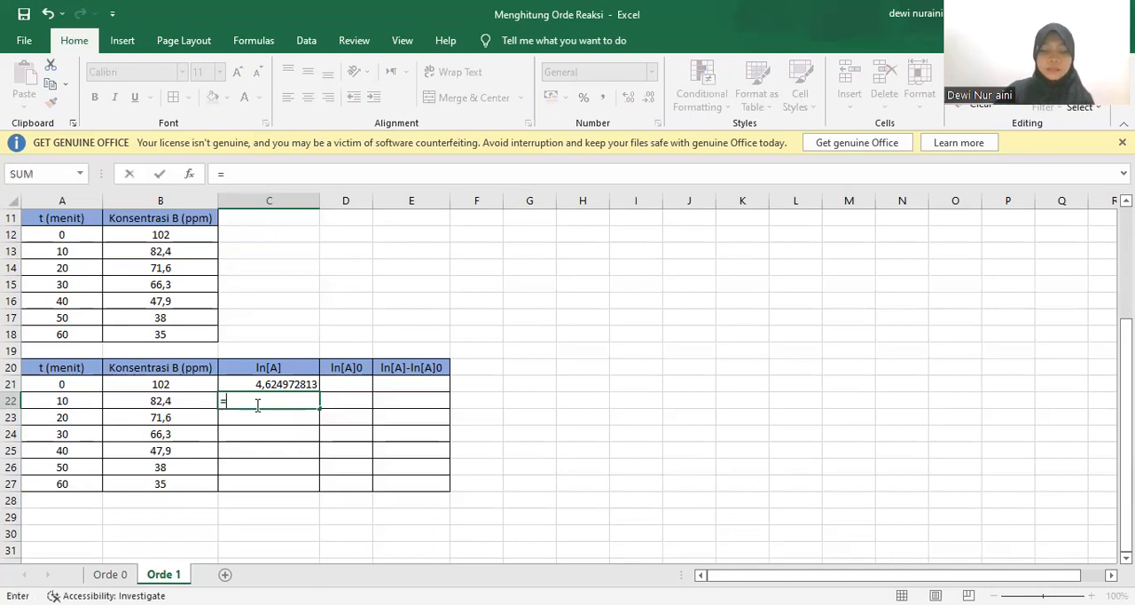
type("ln(")
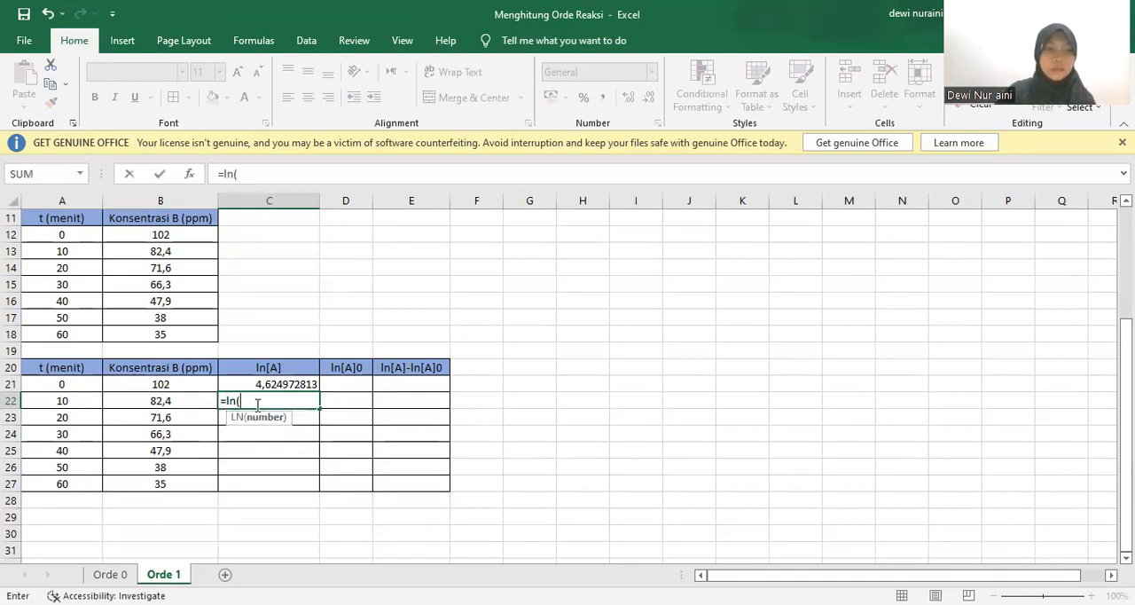
left_click(175, 403)
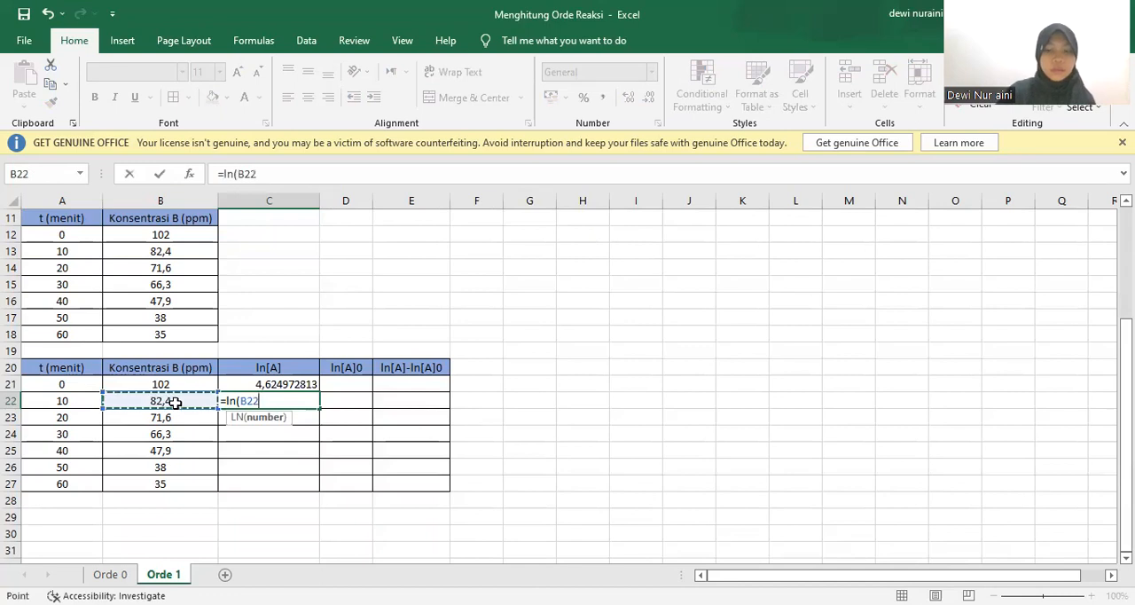
type(")")
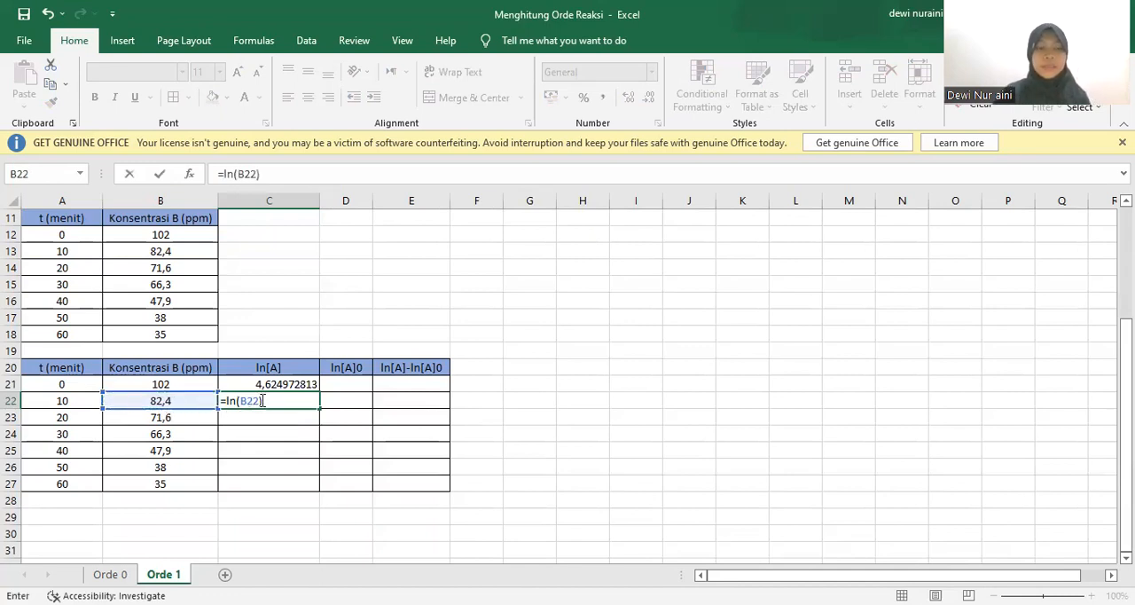
key("Return")
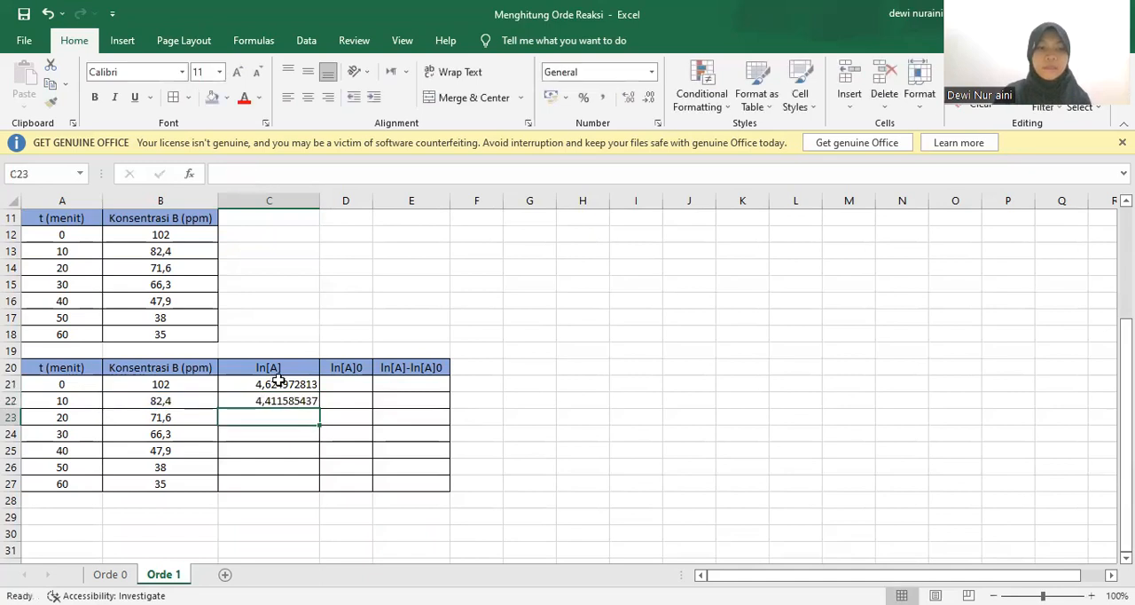
Fill the ln[A] formulas in C21:C22 down to C27
left_click(279, 382)
key("shift+Down")
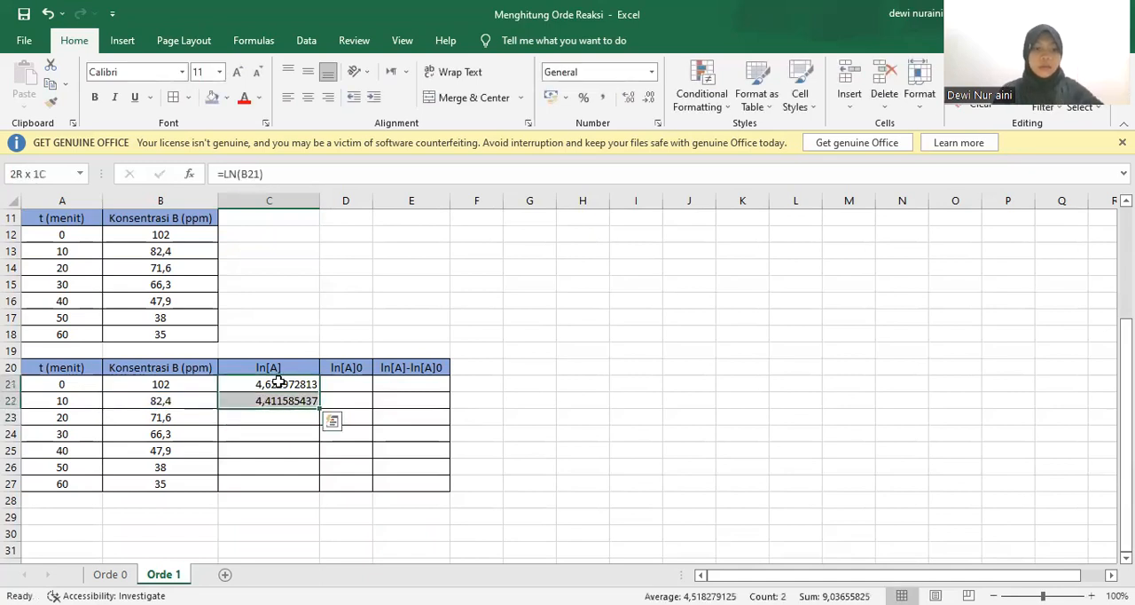
left_click_drag(319, 409, 362, 476)
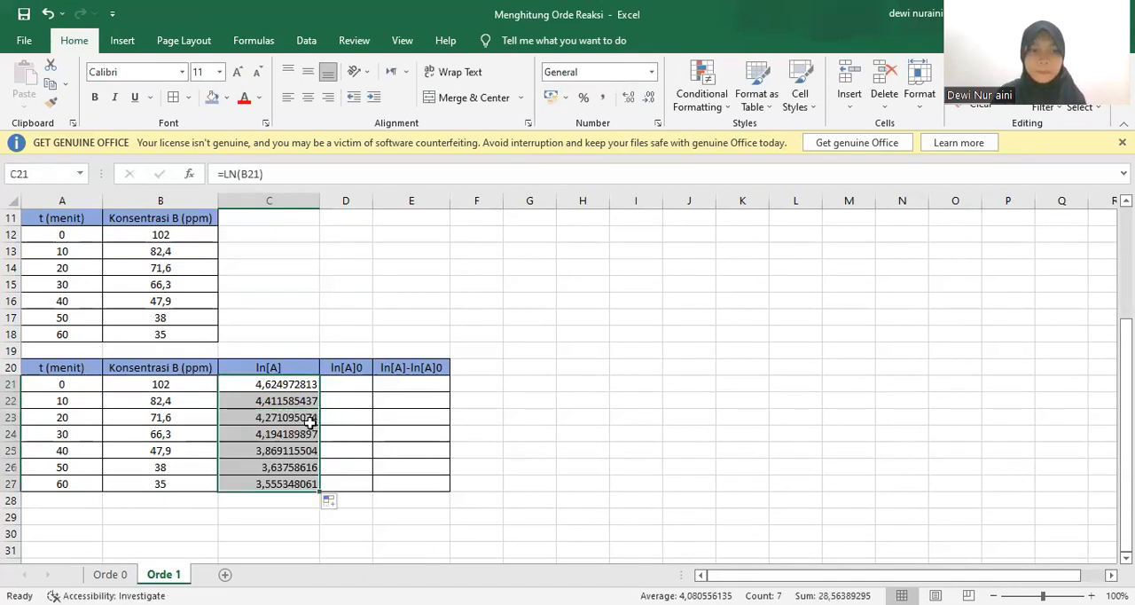
double_click(346, 384)
left_click(565, 381)
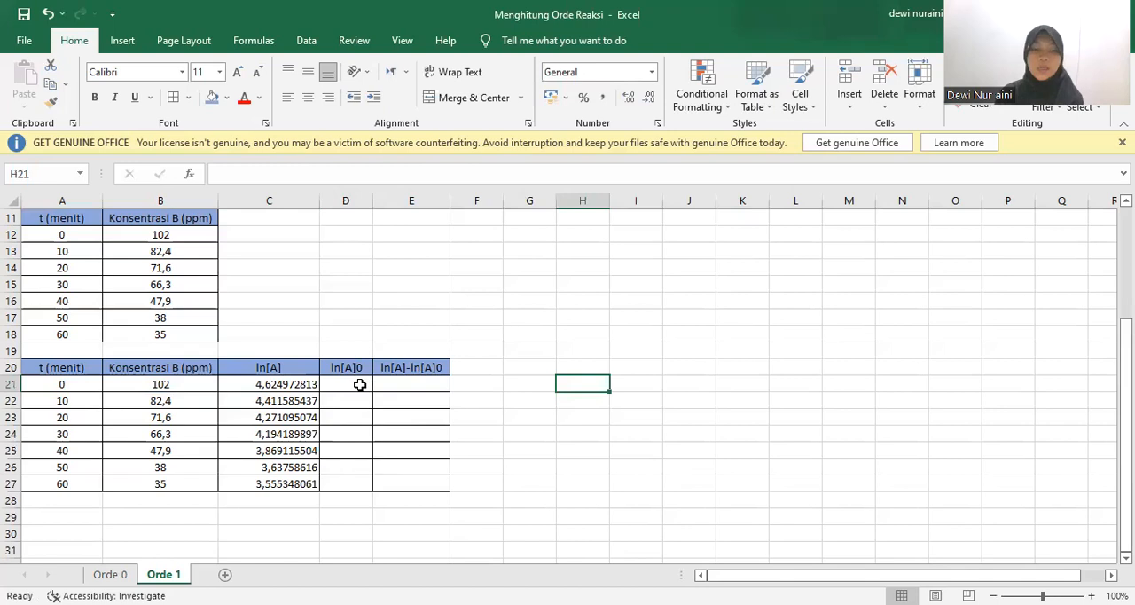
Enter =LN(B21) in D21 as the first ln[A]0 value and widen column D to show the full number
left_click(358, 384)
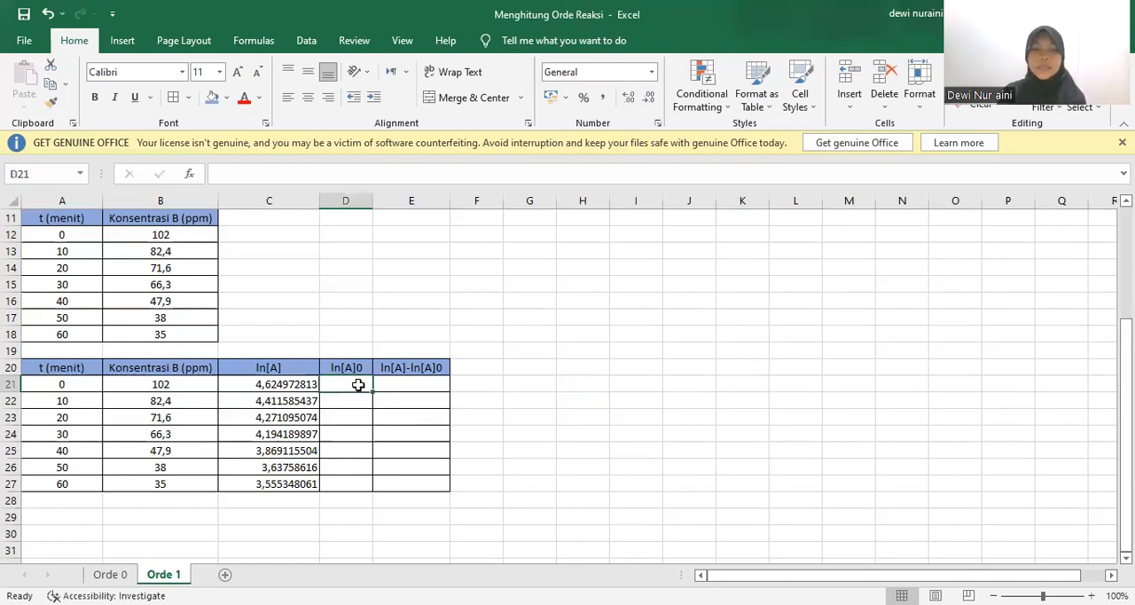
type("=")
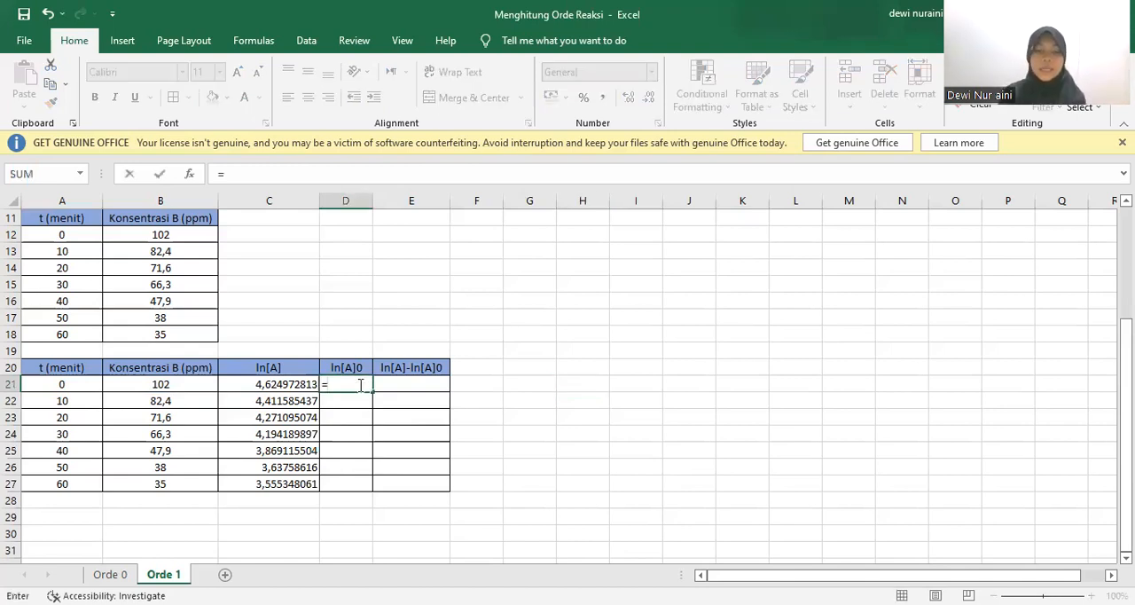
type("ln")
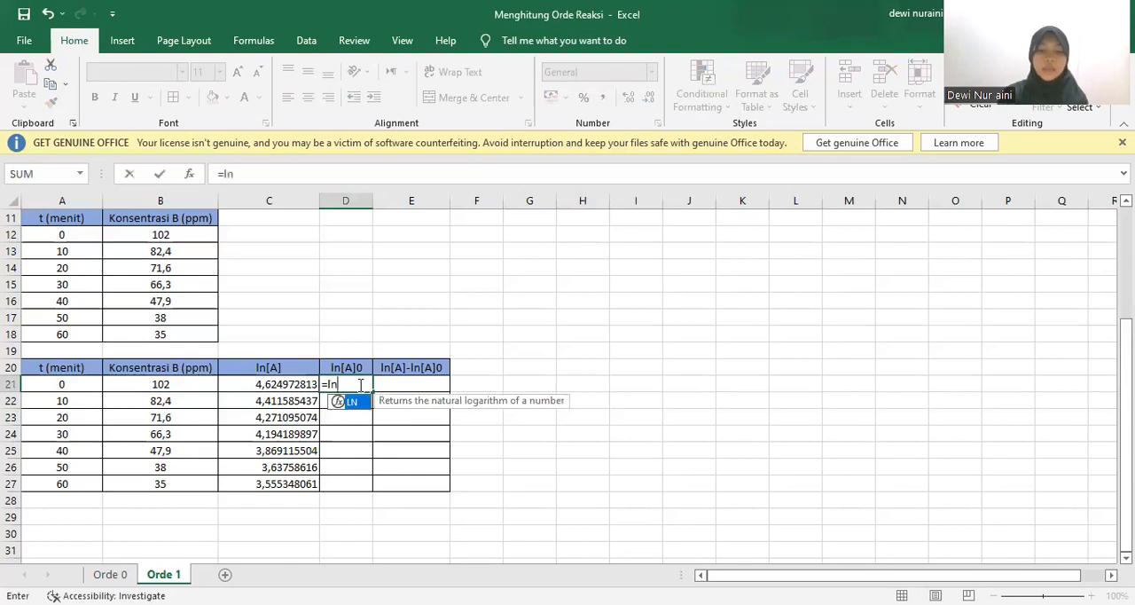
type("(")
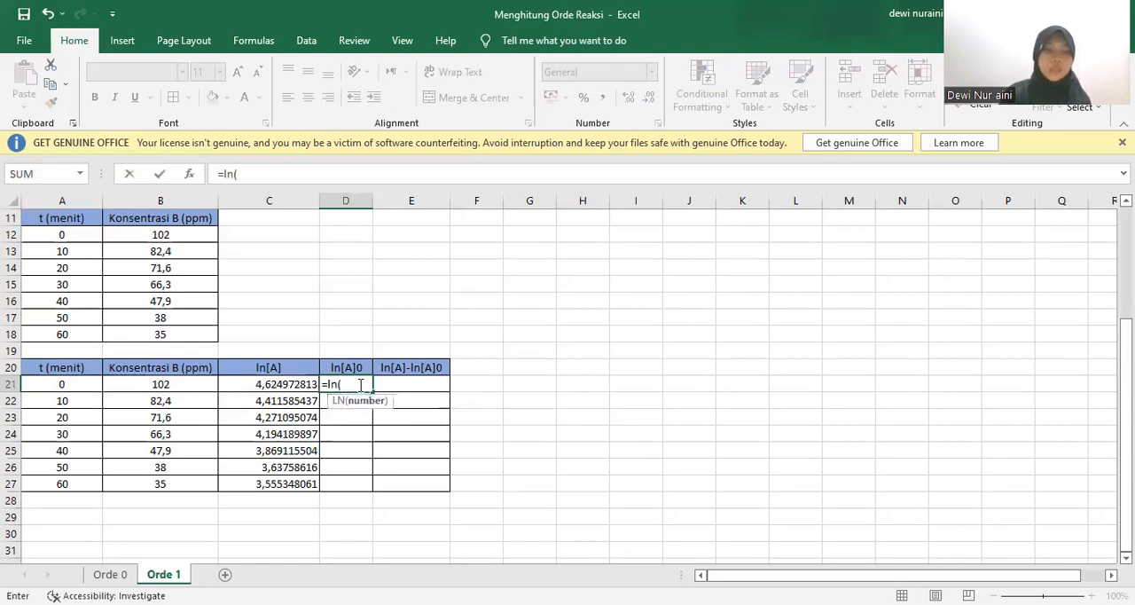
left_click(178, 385)
type(")")
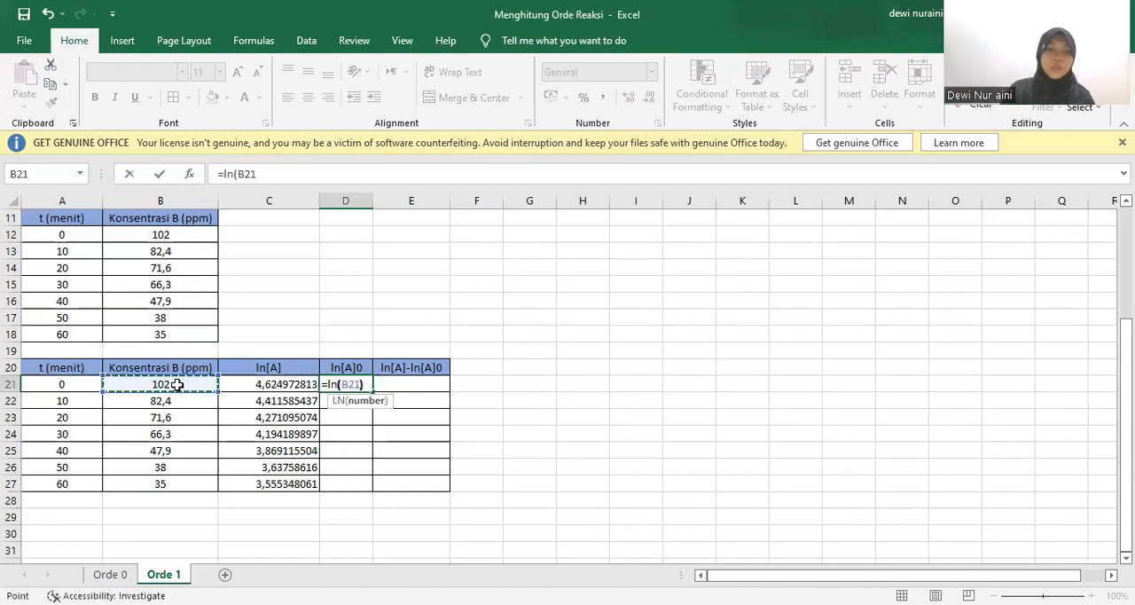
key("Return")
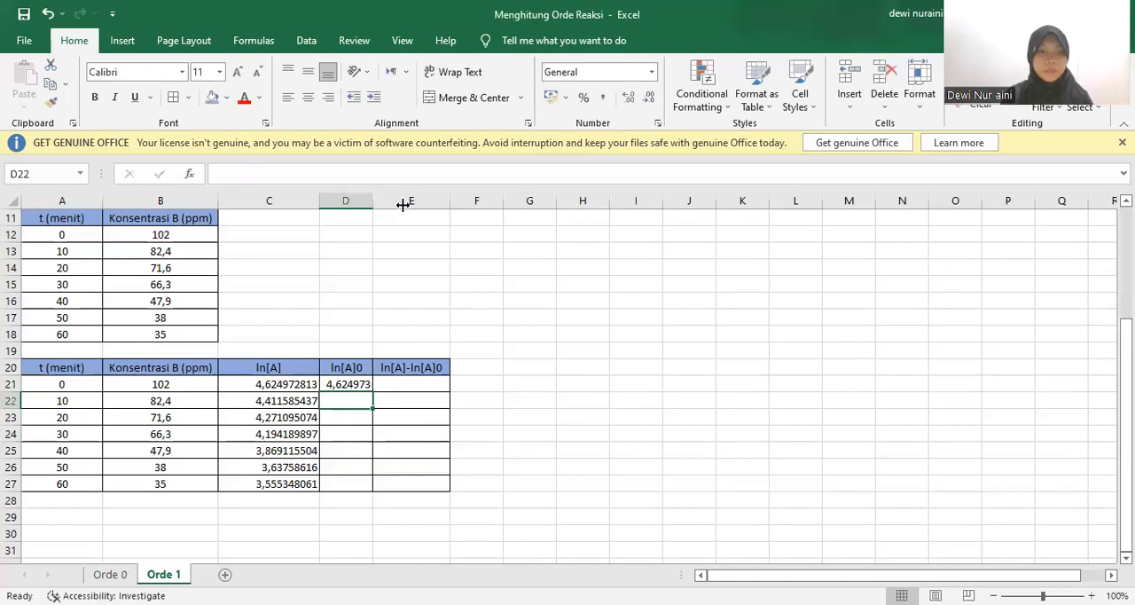
left_click_drag(402, 204, 403, 205)
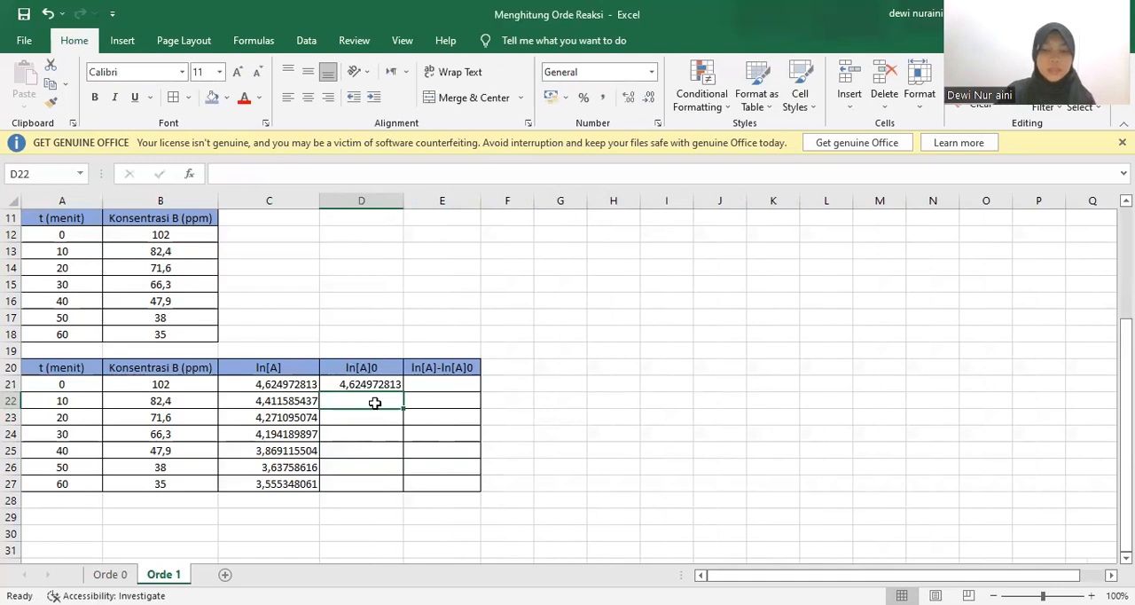
Enter =LN(B21) in D22 to give the second row the same initial-concentration logarithm
type("=")
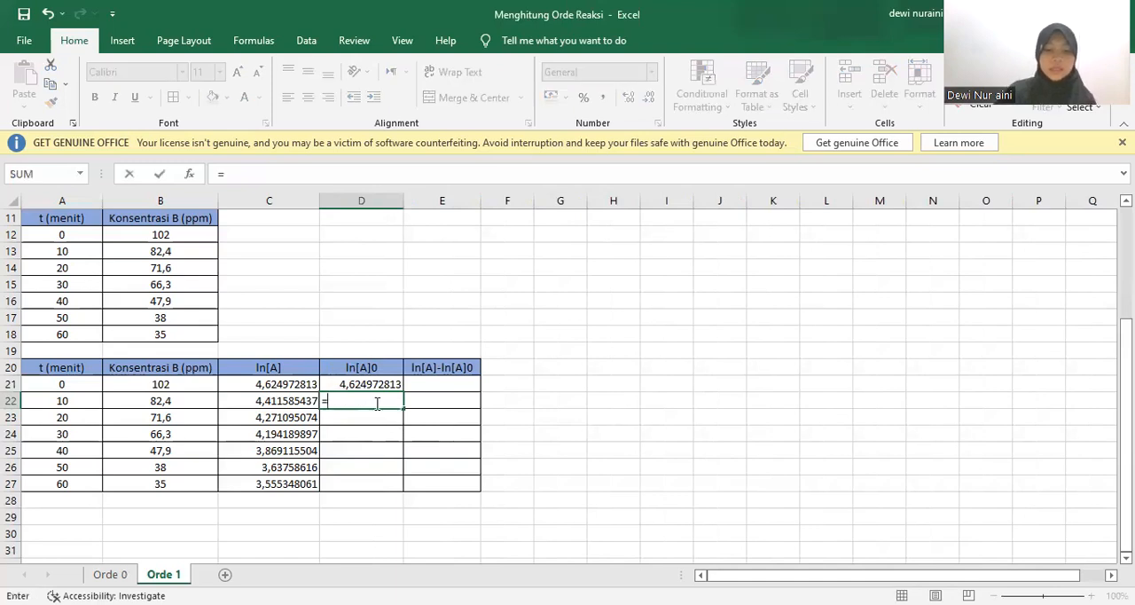
type("ln(")
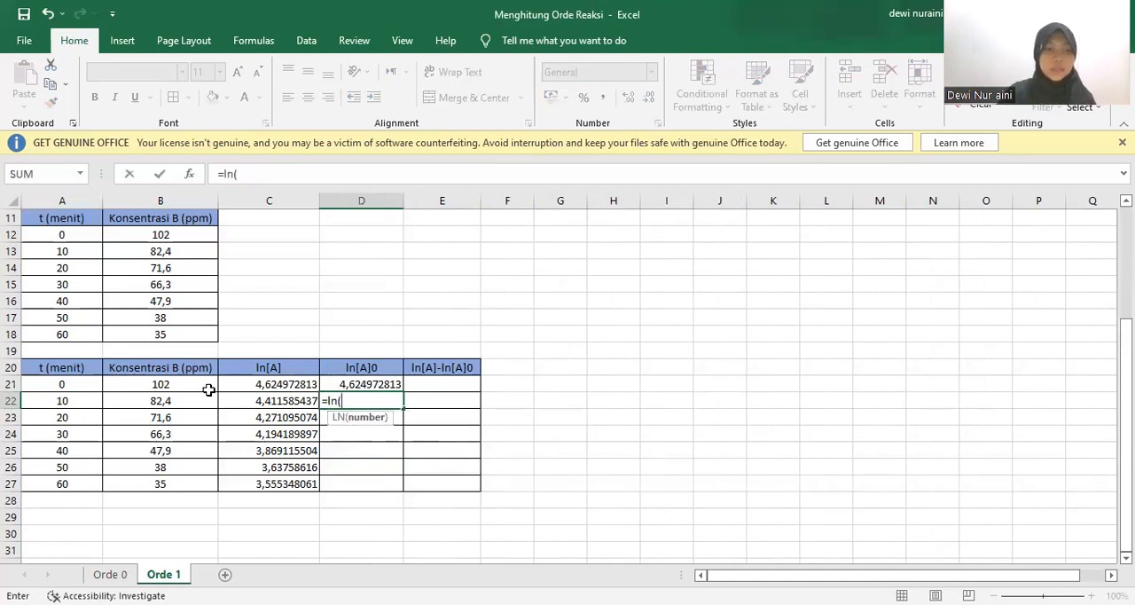
left_click(207, 390)
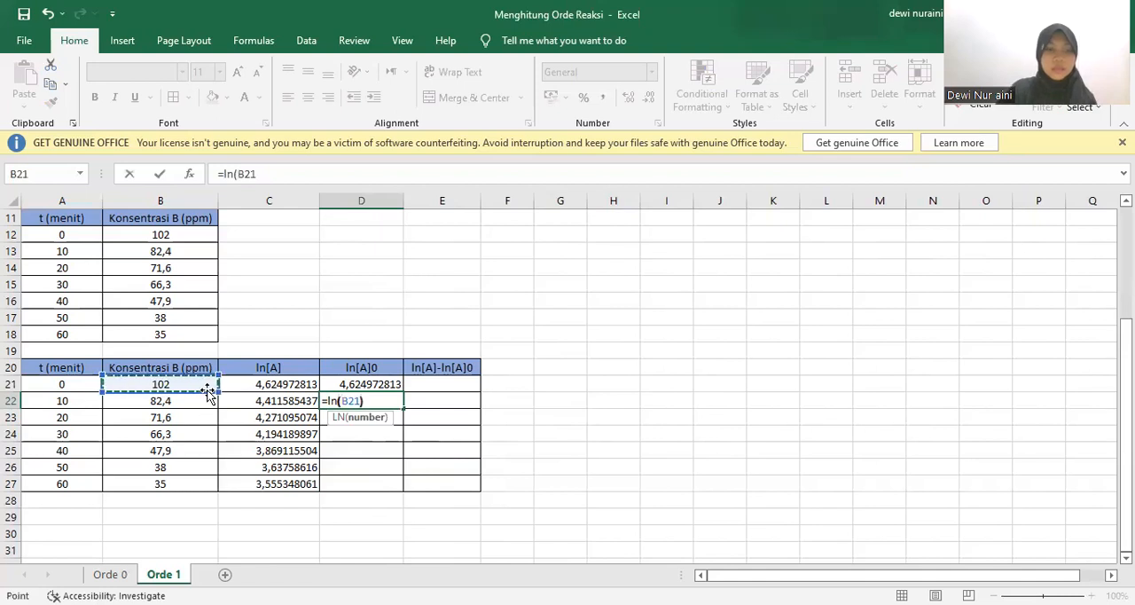
key("Return")
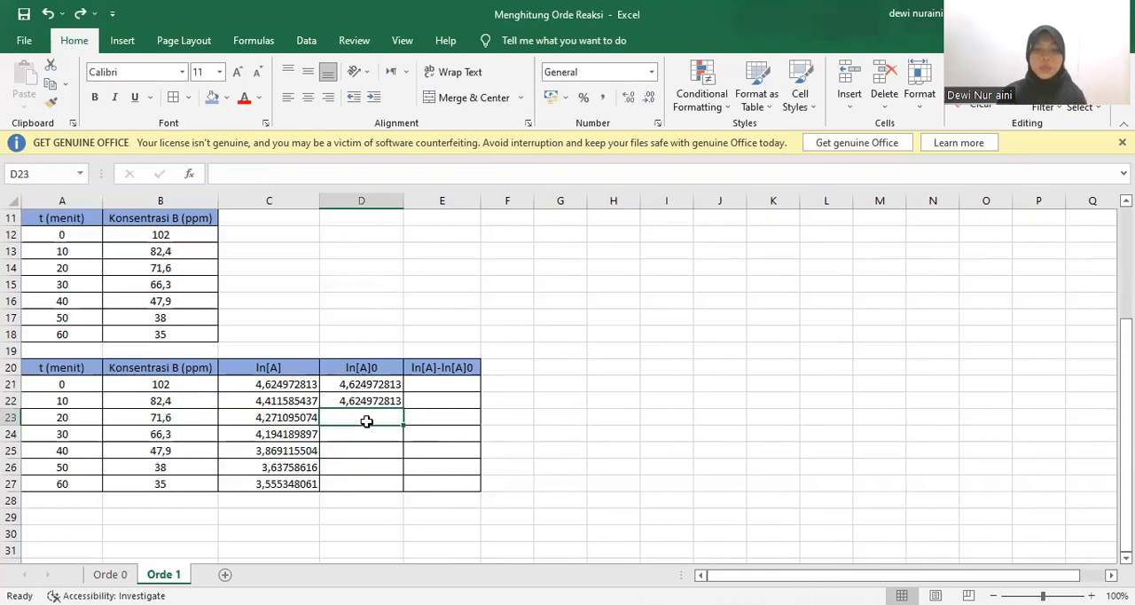
Enter =D22 in D23 and fill it down to D27 to complete the ln[A]0 column
type("=")
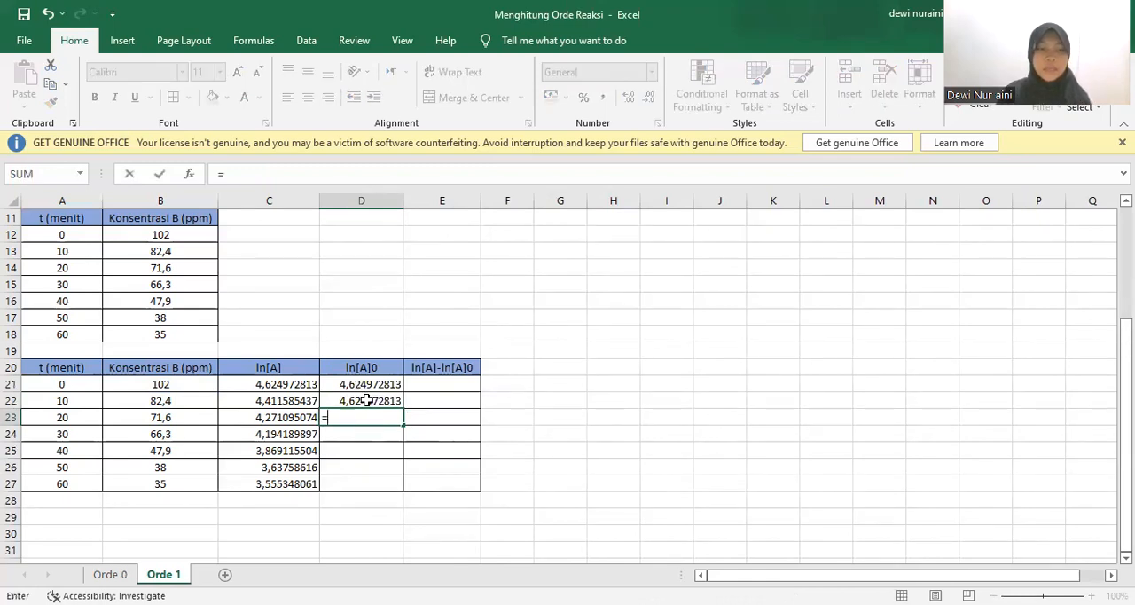
left_click(367, 400)
key("Return")
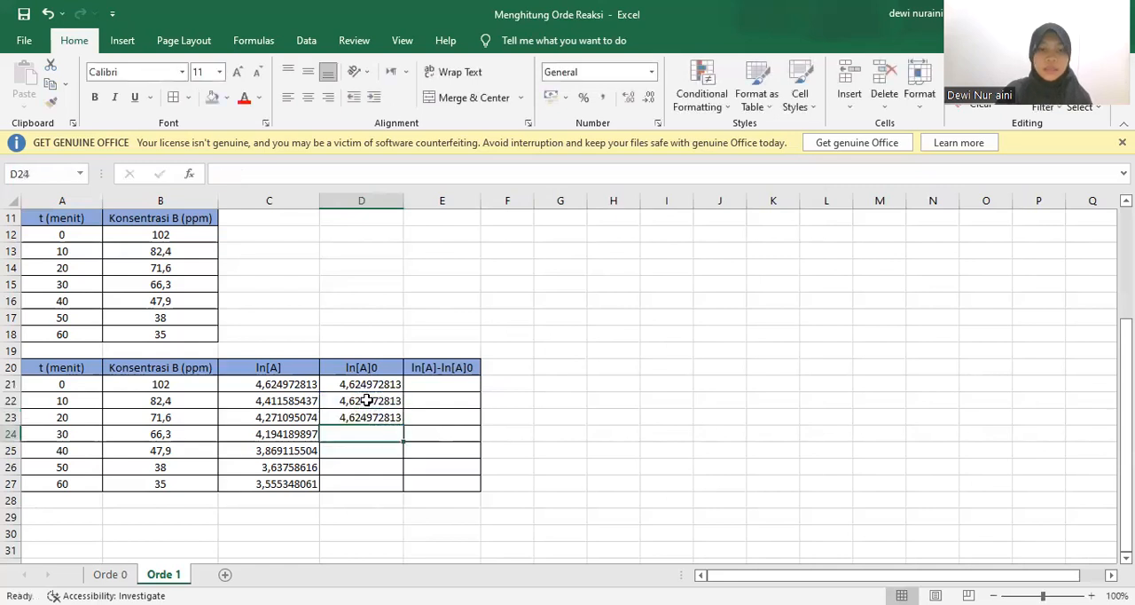
left_click(373, 417)
left_click_drag(405, 426, 403, 490)
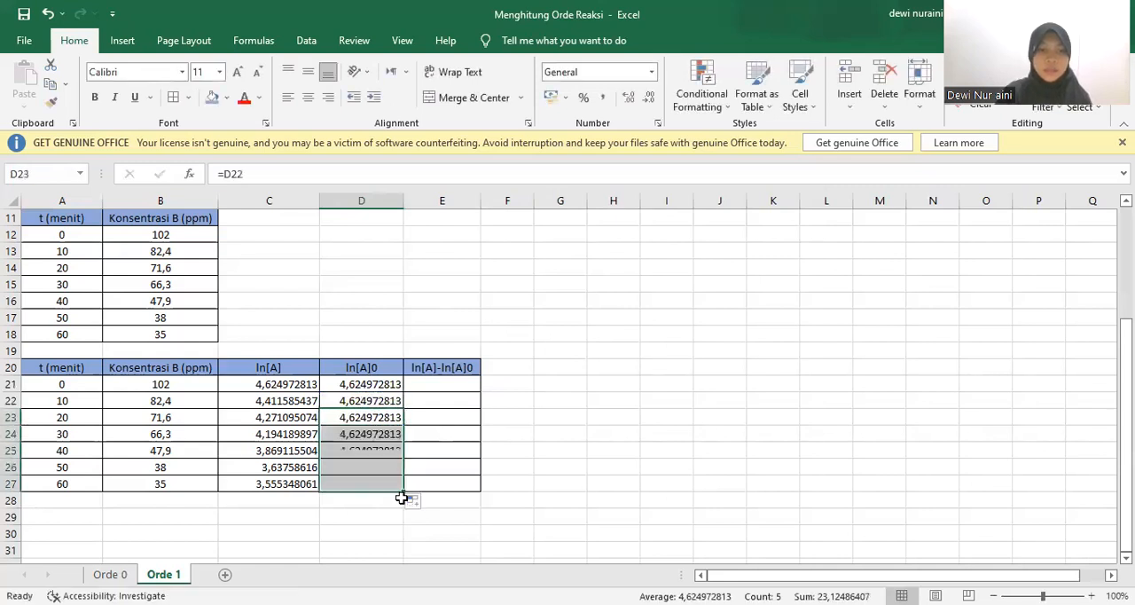
left_click(562, 489)
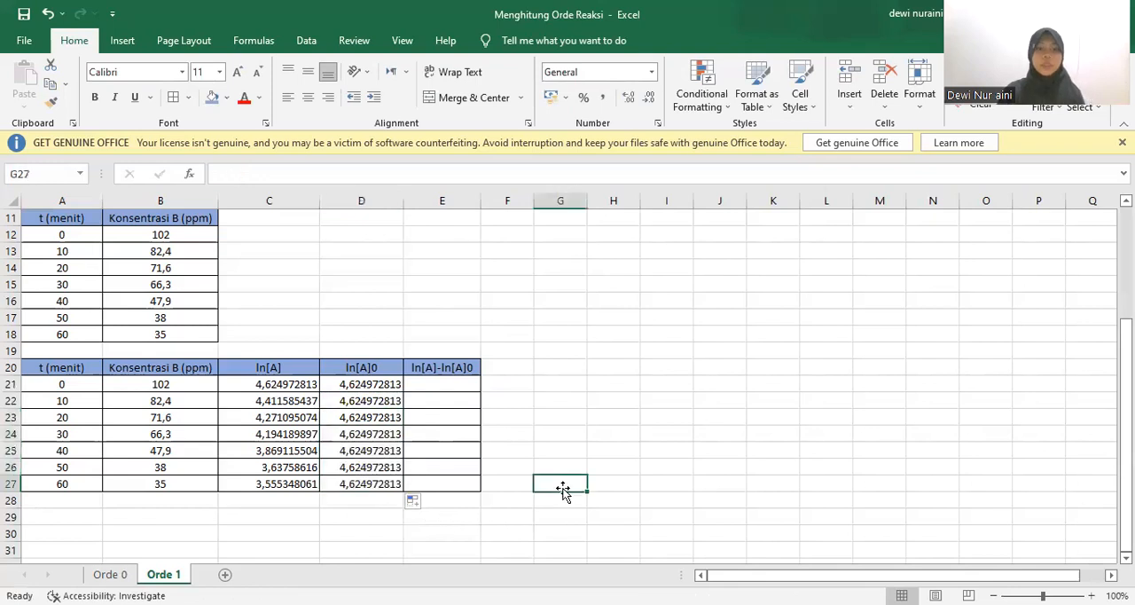
Enter =C21-D21 in E21 and fill the formula down to E27 to complete the ln[A]-ln[A]0 column
left_click(453, 386)
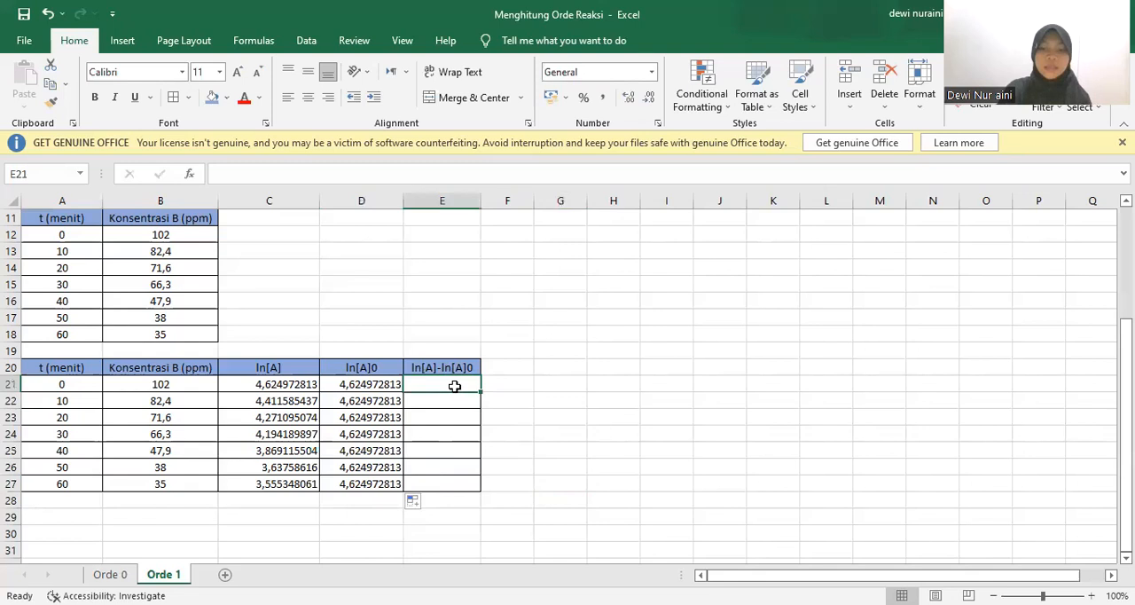
type("=")
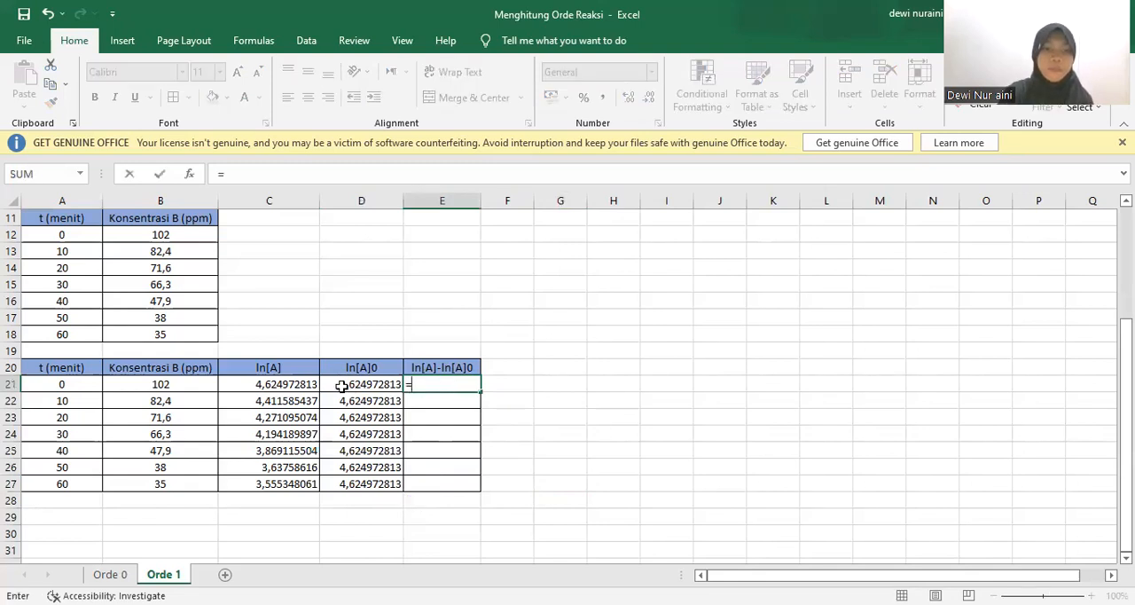
left_click(311, 384)
type("-")
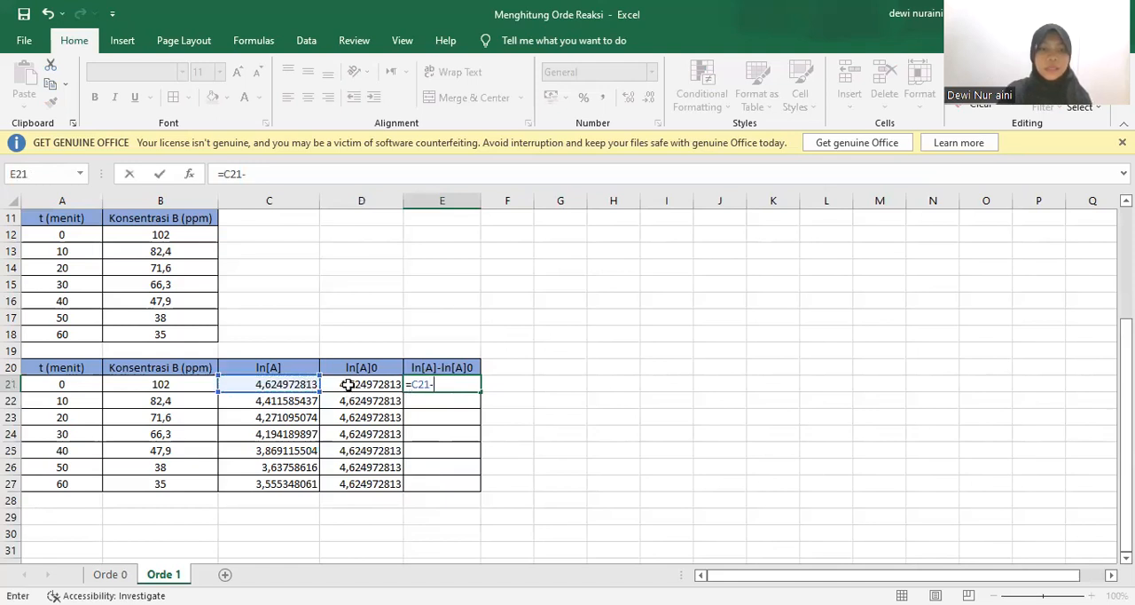
left_click(348, 384)
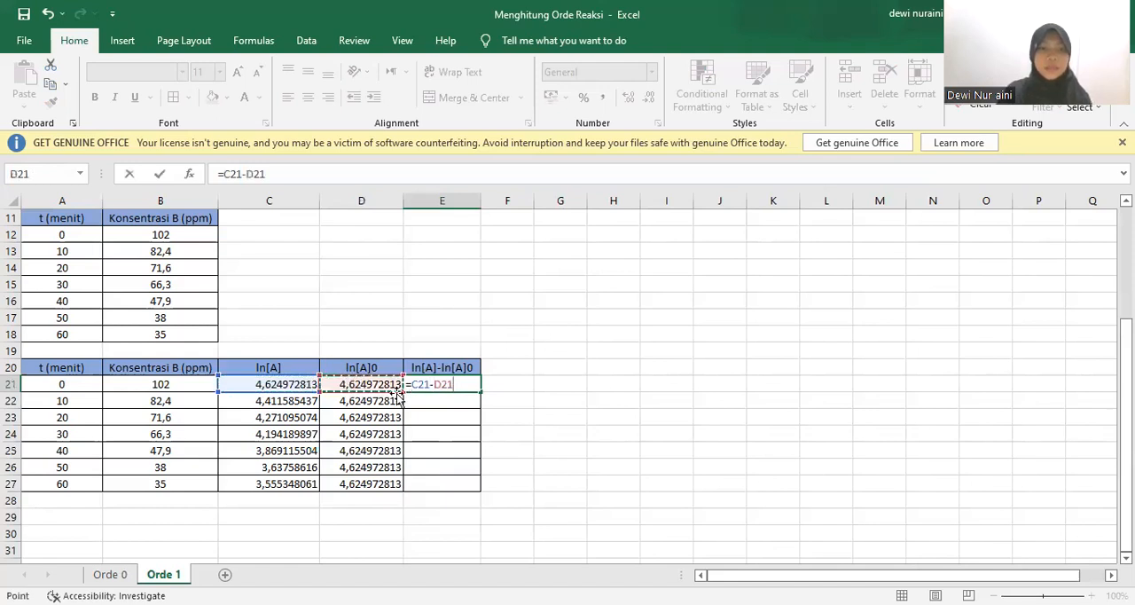
key("Return")
left_click(448, 386)
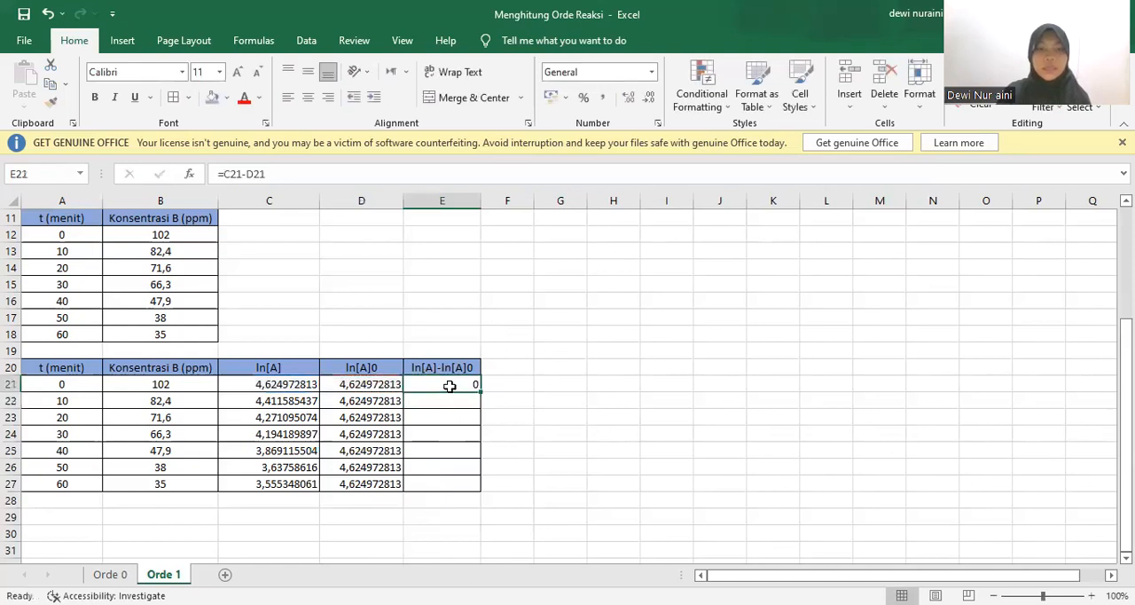
left_click_drag(479, 393, 480, 489)
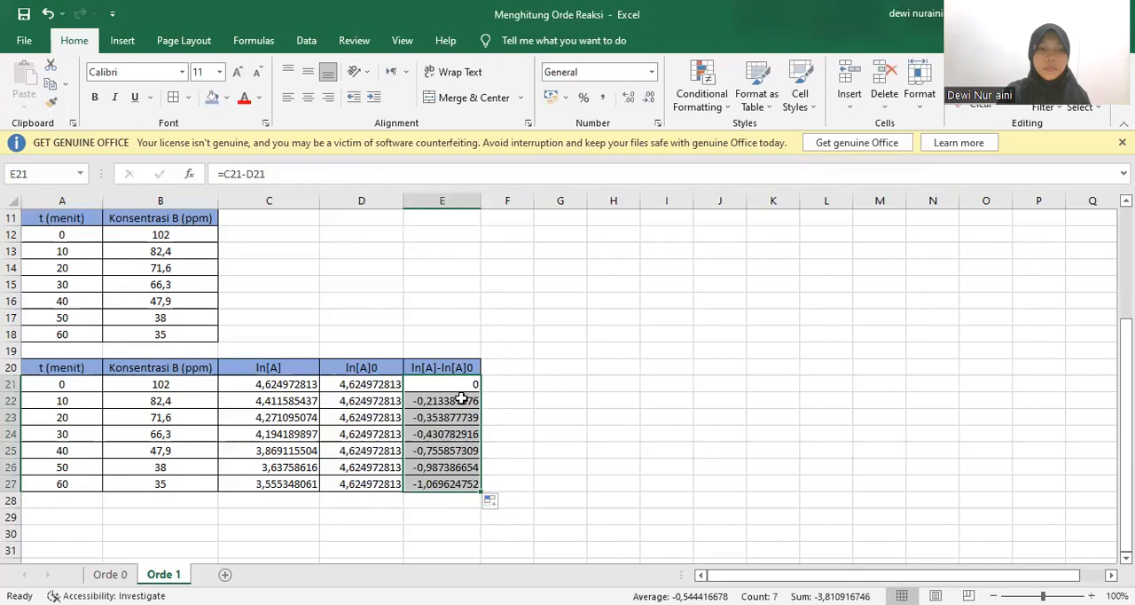
left_click(519, 391)
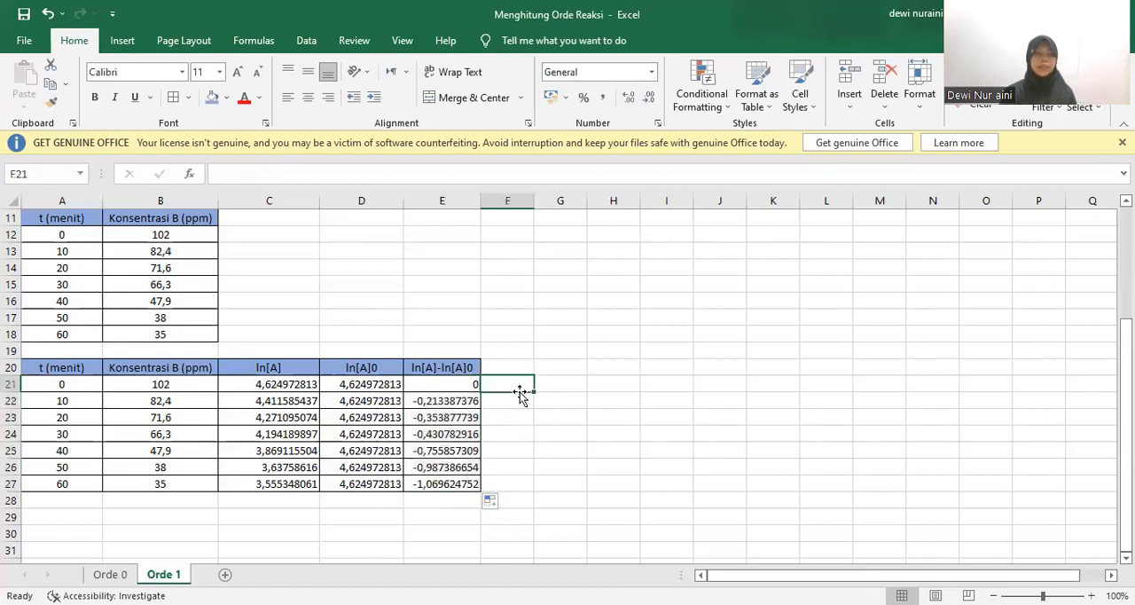
Review the ln[A], ln[A]0 and ln[A]-ln[A]0 columns row by row, checking how each difference is calculated
left_click(284, 386)
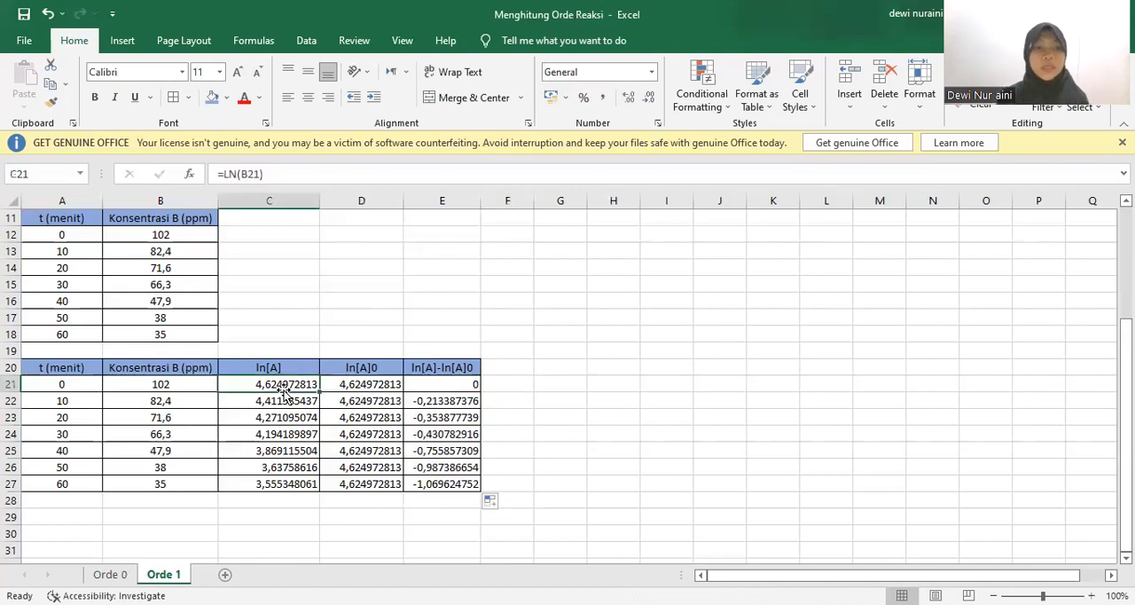
key("Down")
key("Down")
key("Down")
key("Down")
key("Down")
key("Down")
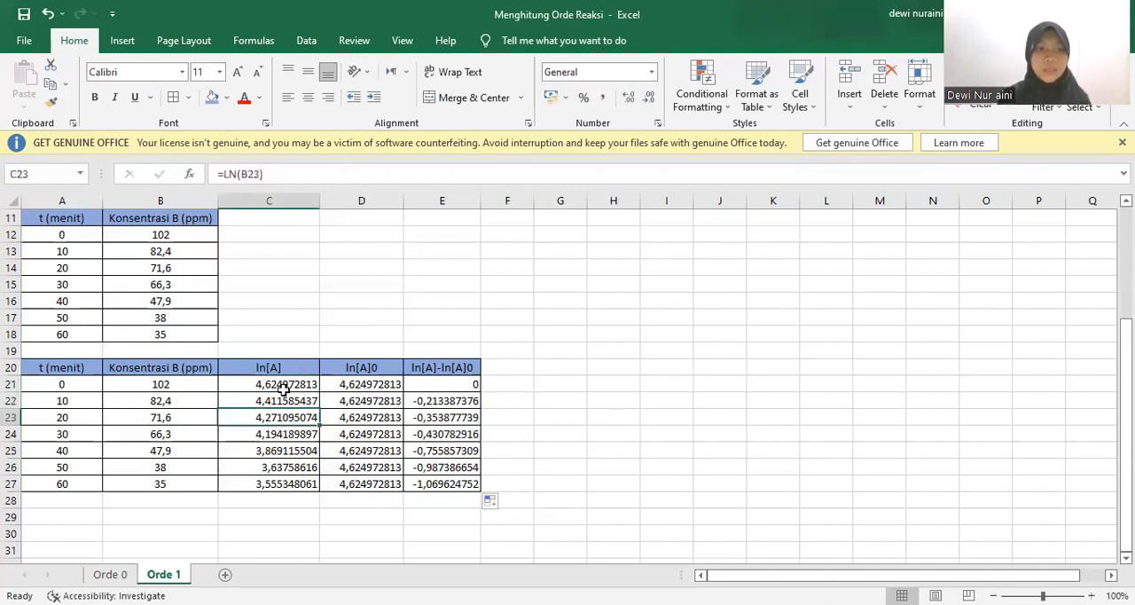
key("Down")
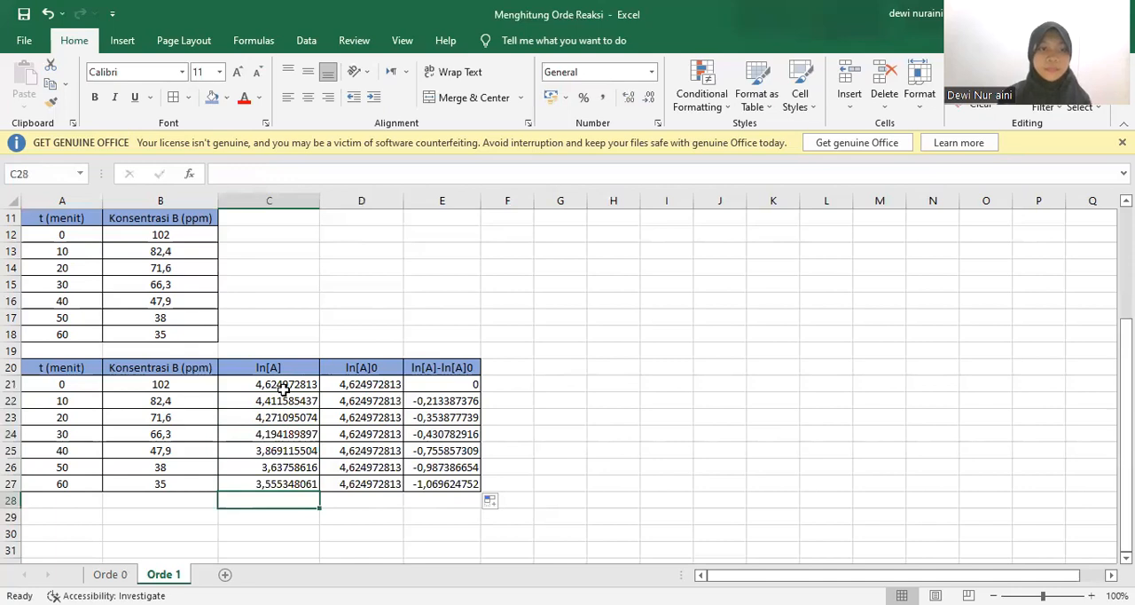
left_click(347, 387)
key("Down")
key("Down")
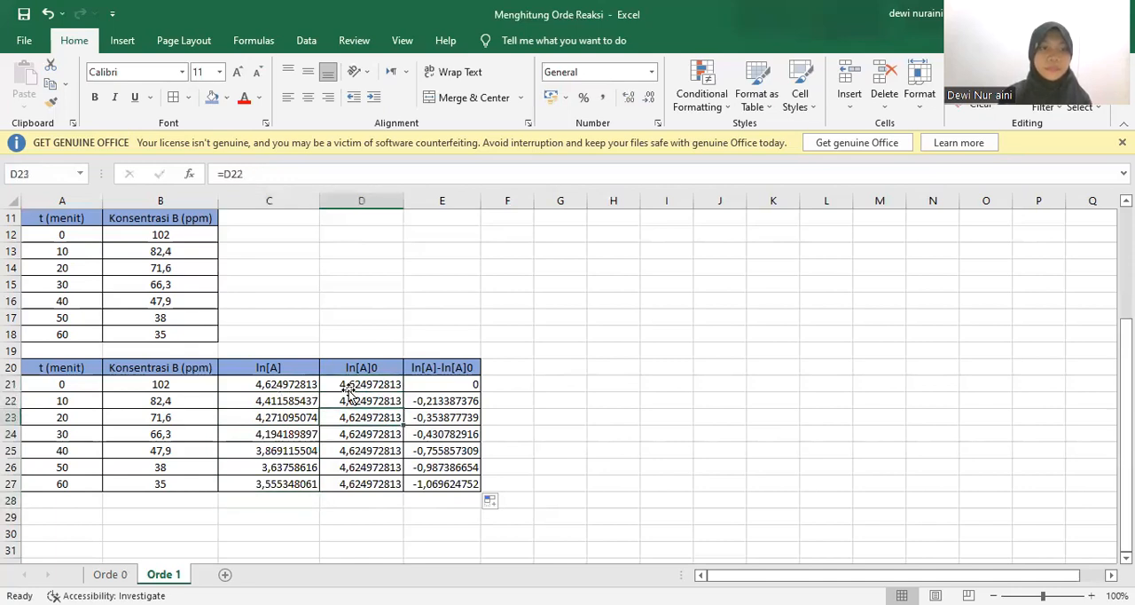
key("Down")
key("Down")
key("Down")
key("Down")
key("Down")
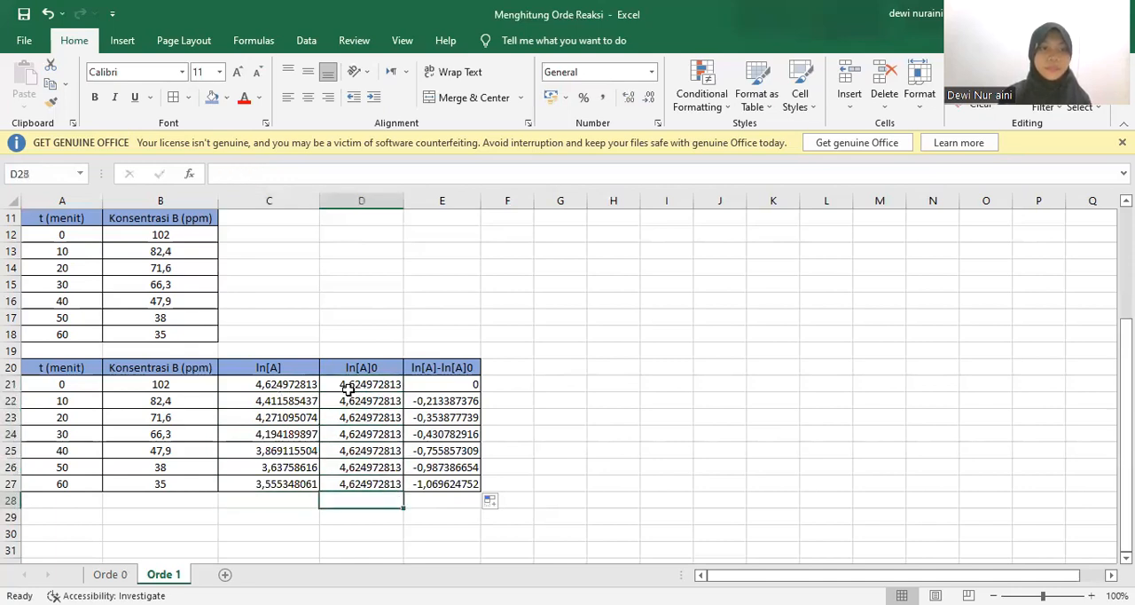
left_click(438, 384)
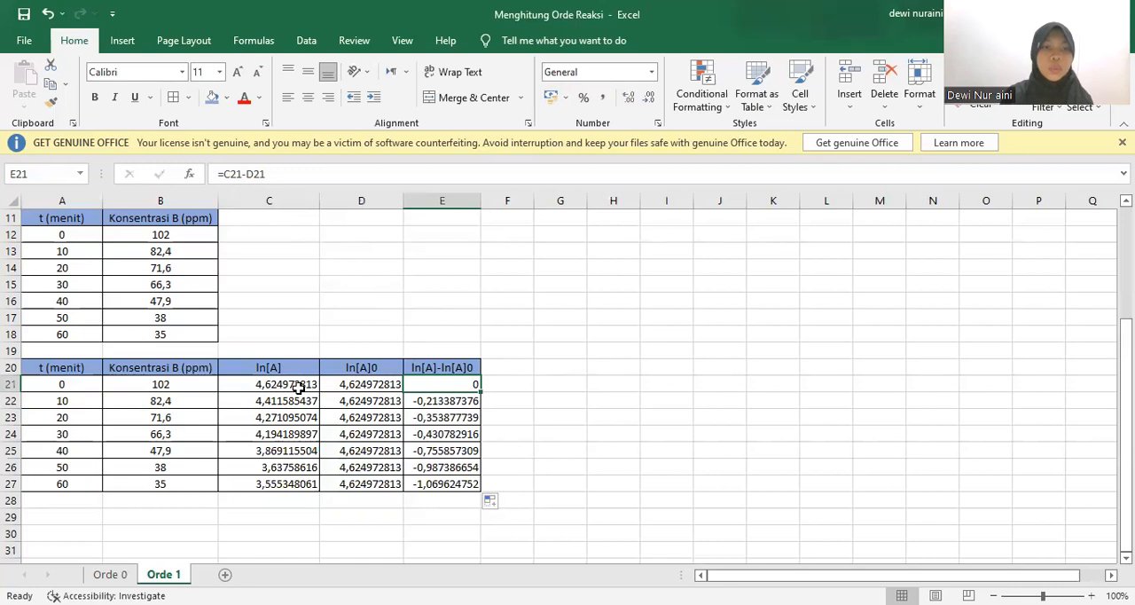
key("Down")
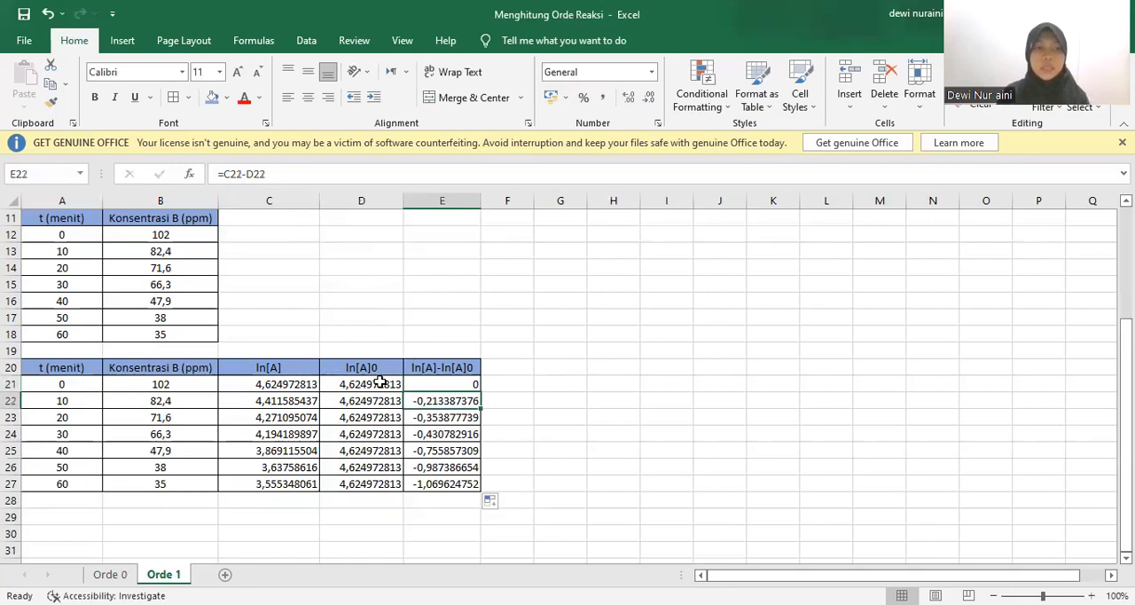
key("Down")
key("Down")
key("Down")
key("Down")
key("Down")
key("Down")
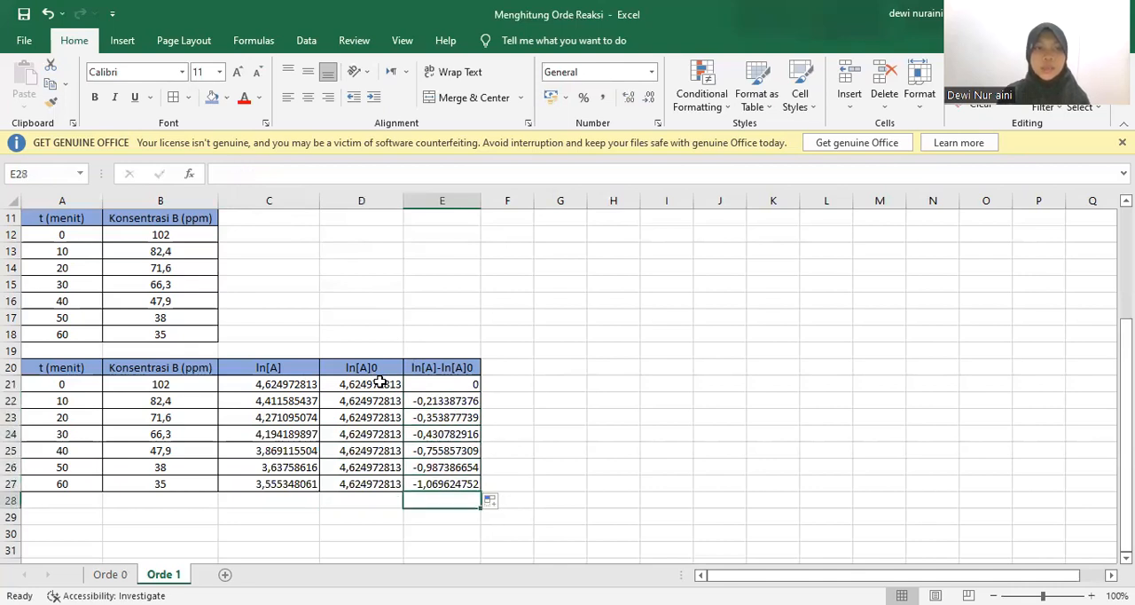
left_click(579, 416)
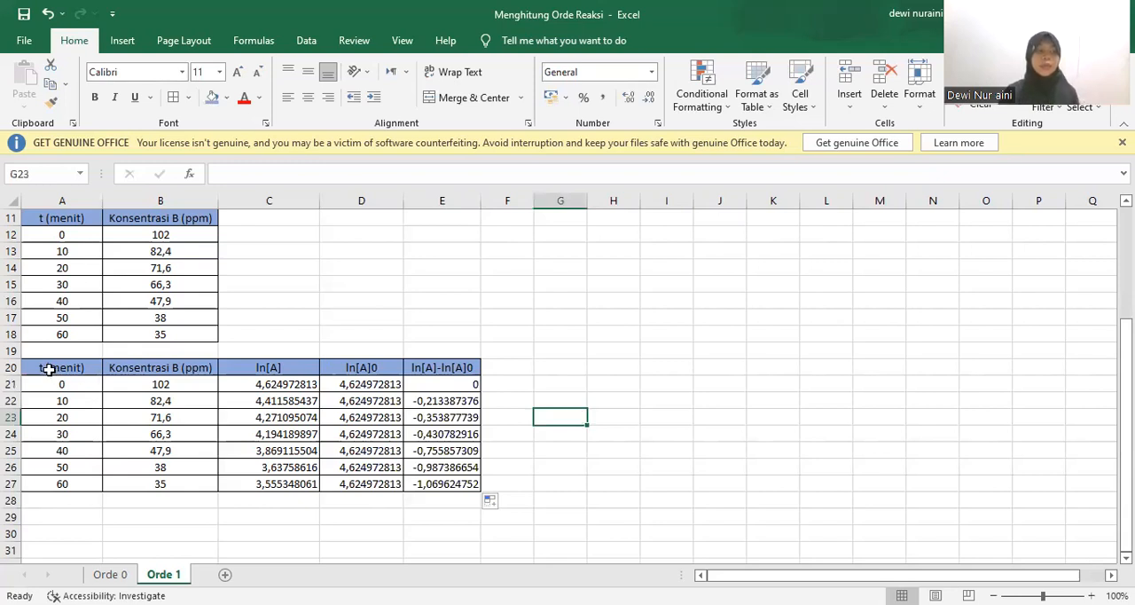
Copy the t (menit) column A20:A27 to a new table starting at A29
left_click_drag(49, 369, 69, 478)
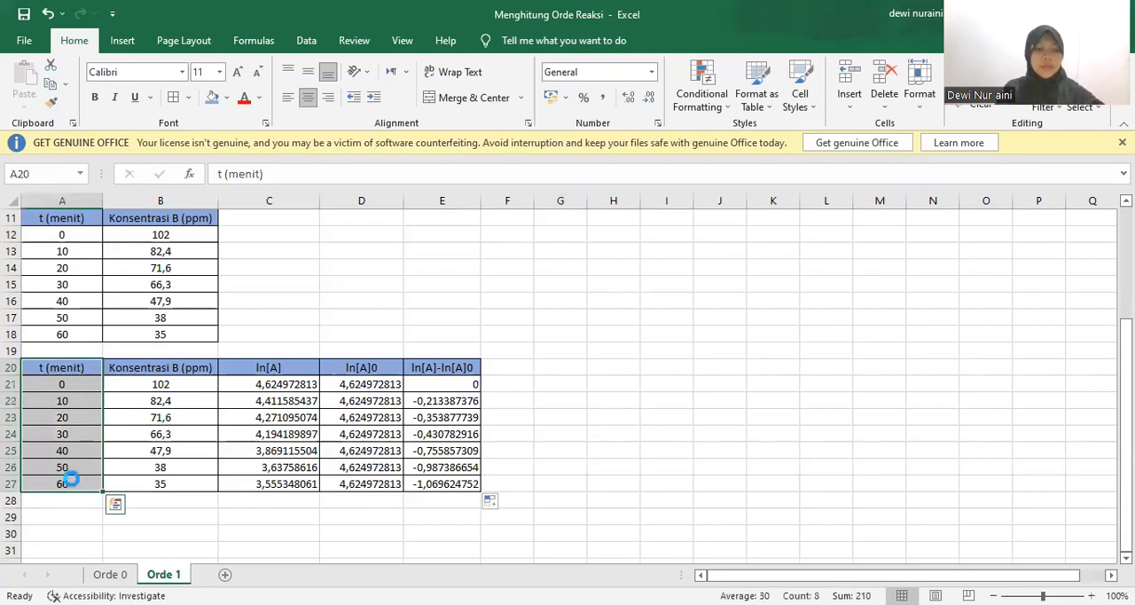
key("ctrl+c")
left_click(56, 516)
key("ctrl+v")
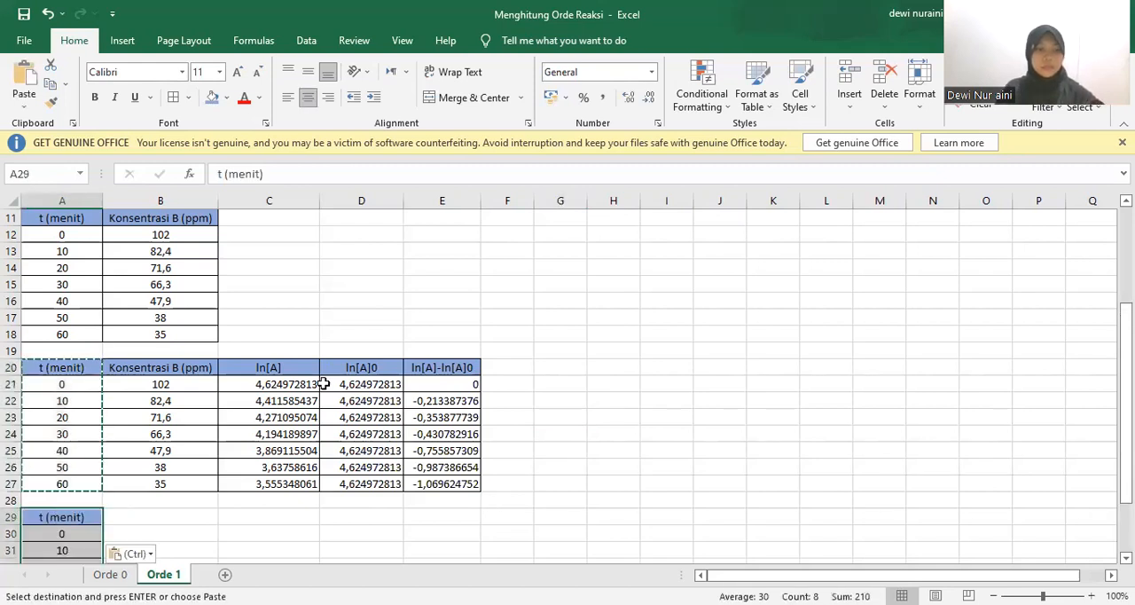
Copy the ln[A]-ln[A]0 column E20:E27 to B29 as values only, and format it like the adjacent time column
left_click_drag(435, 367, 447, 474)
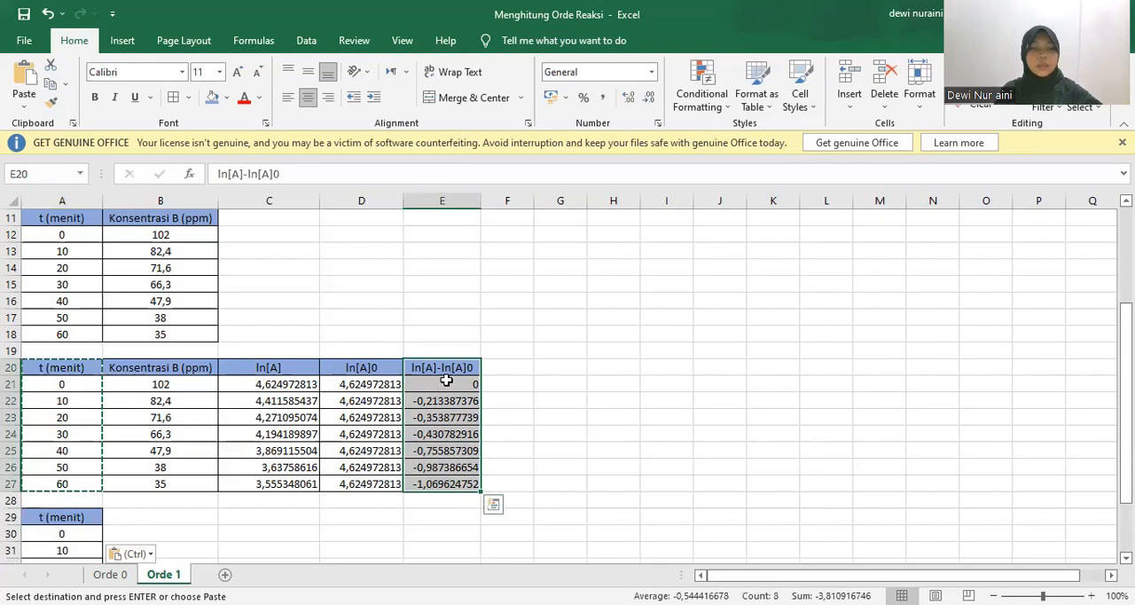
key("ctrl+c")
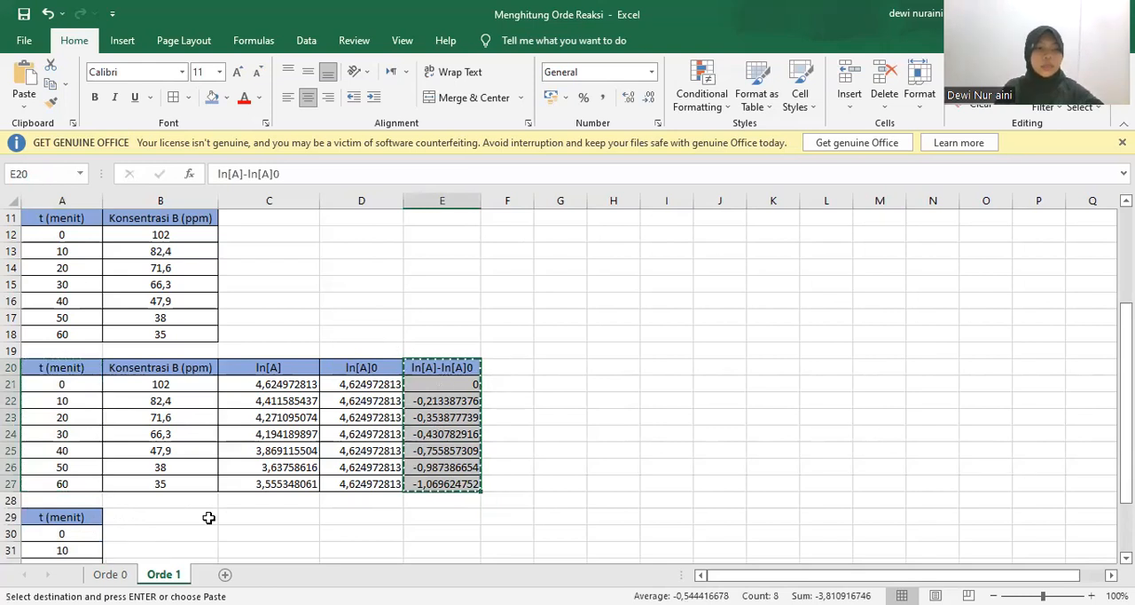
left_click(200, 518)
key("ctrl+v")
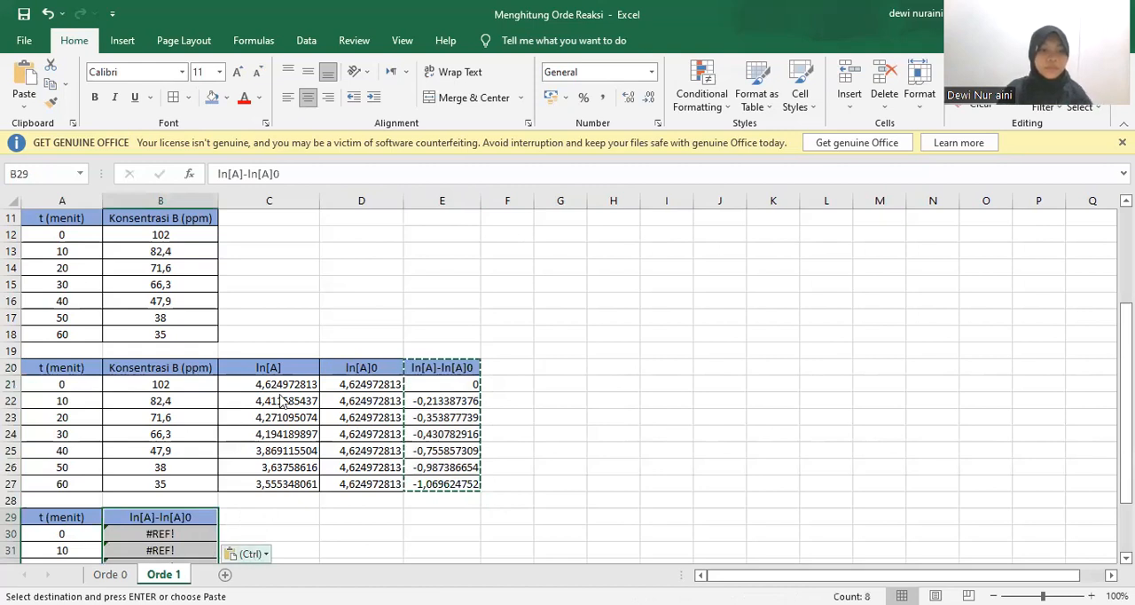
left_click(251, 554)
key("v")
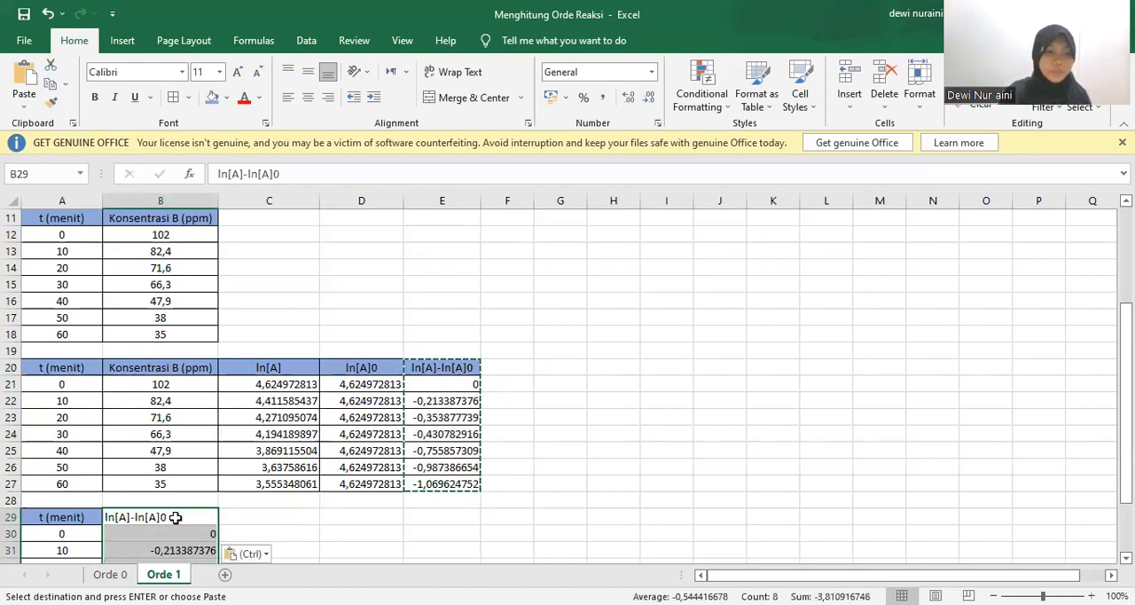
scroll(296, 218, "down", 2)
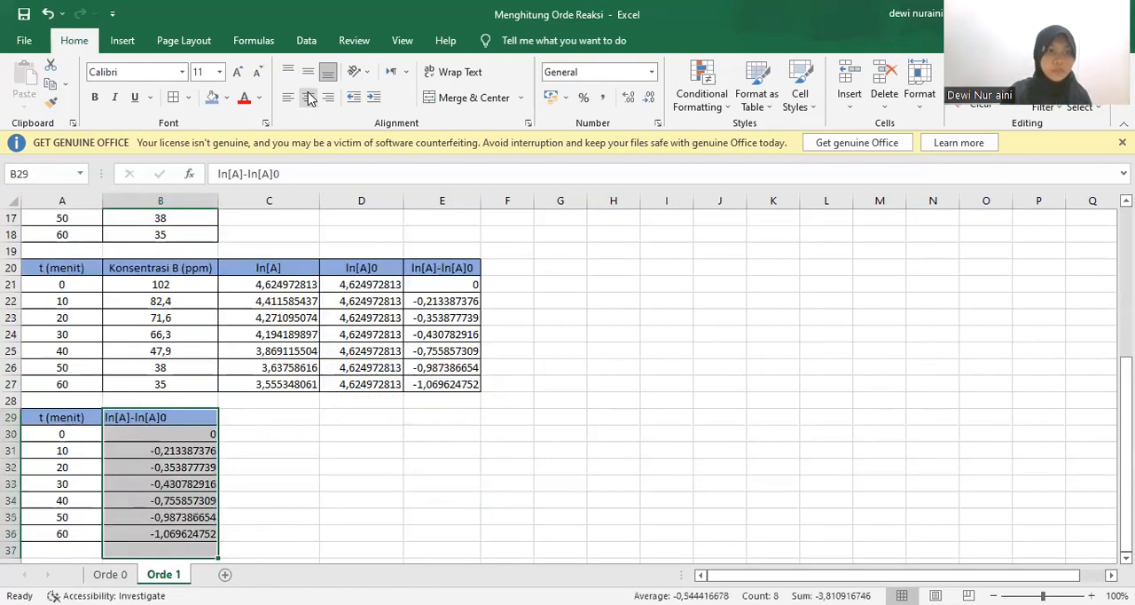
left_click(282, 452)
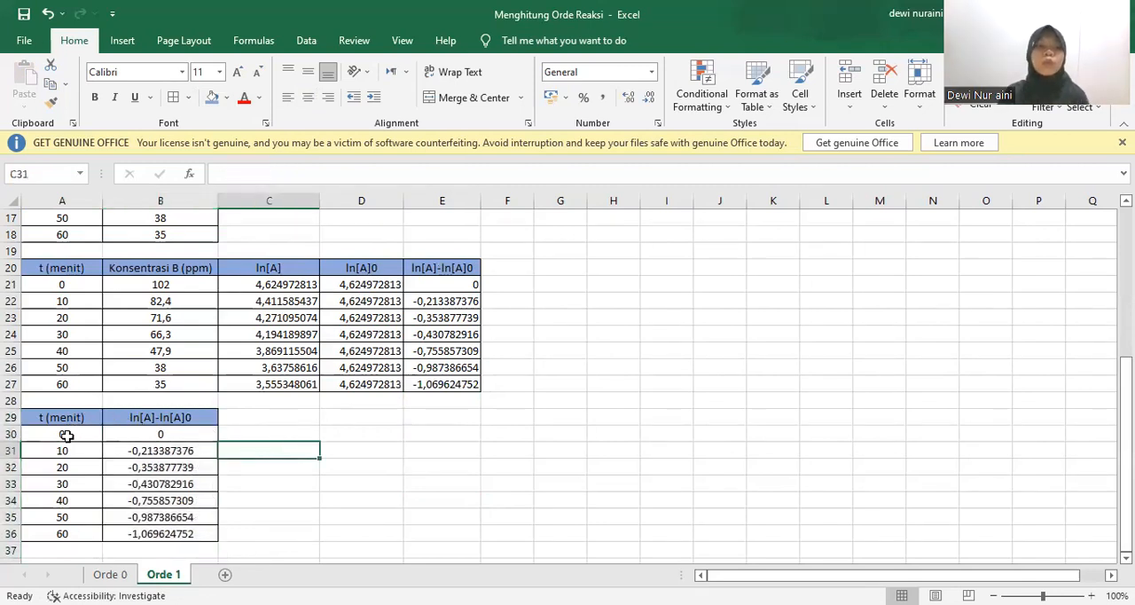
Insert a scatter chart with straight lines and markers from A30:B36 and place it beside the new table, starting around row 29
left_click_drag(67, 435, 195, 537)
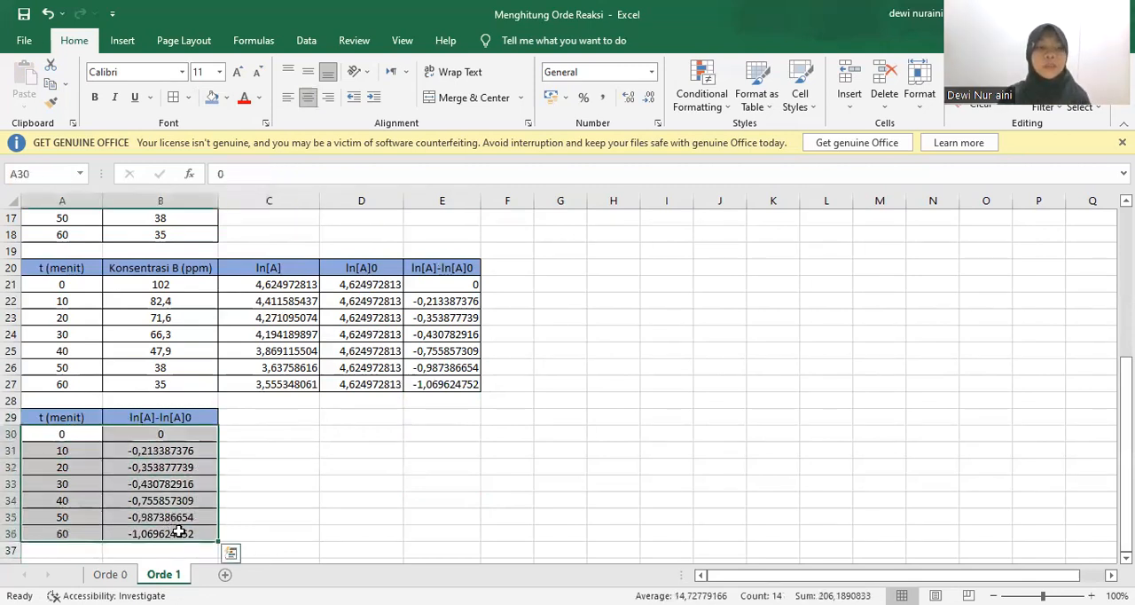
left_click(122, 40)
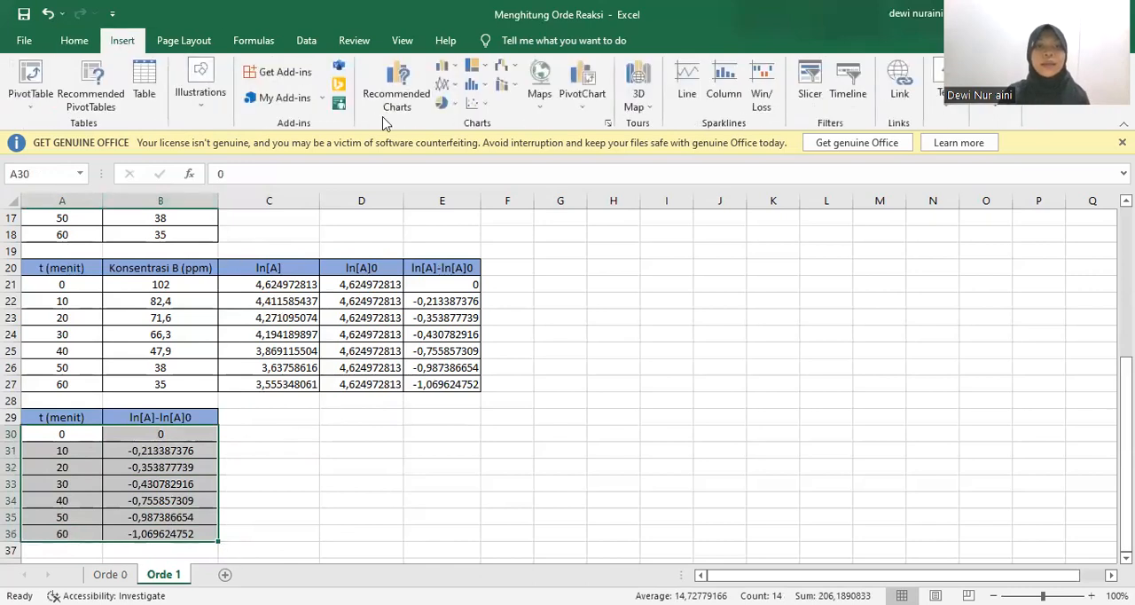
left_click(476, 103)
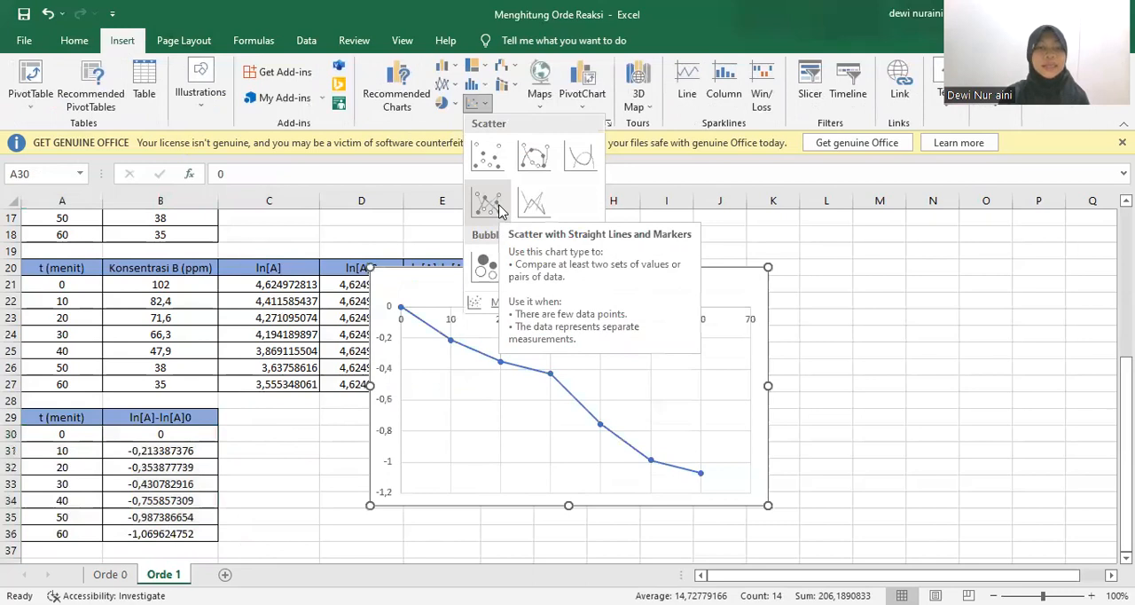
left_click(500, 210)
left_click_drag(520, 286, 426, 427)
left_click(733, 461)
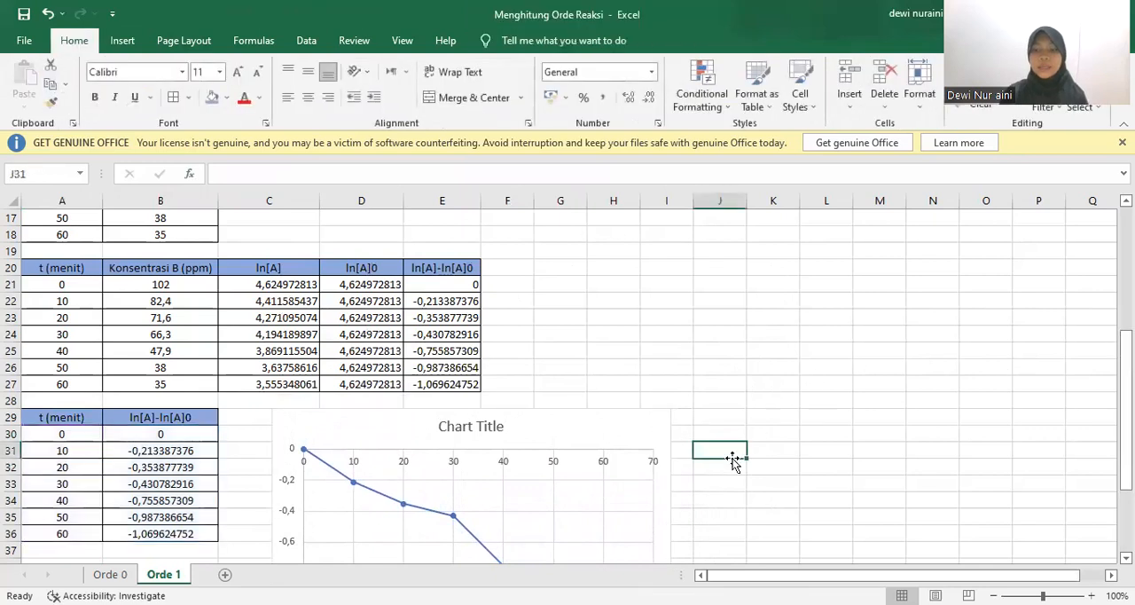
Add a linear trendline to the ln[A]-ln[A]0 chart series and display its equation and R-squared value on the chart
key("Down")
key("Down")
key("Down")
key("Down")
key("Down")
key("Down")
key("Down")
key("Down")
key("Down")
key("Down")
key("Down")
key("Down")
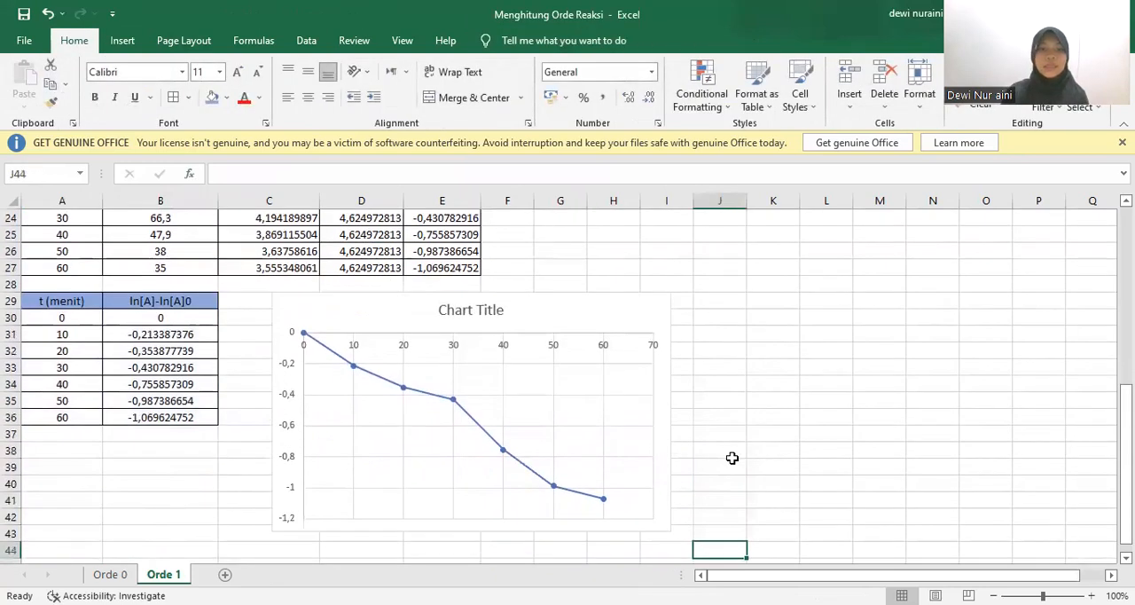
left_click(457, 409)
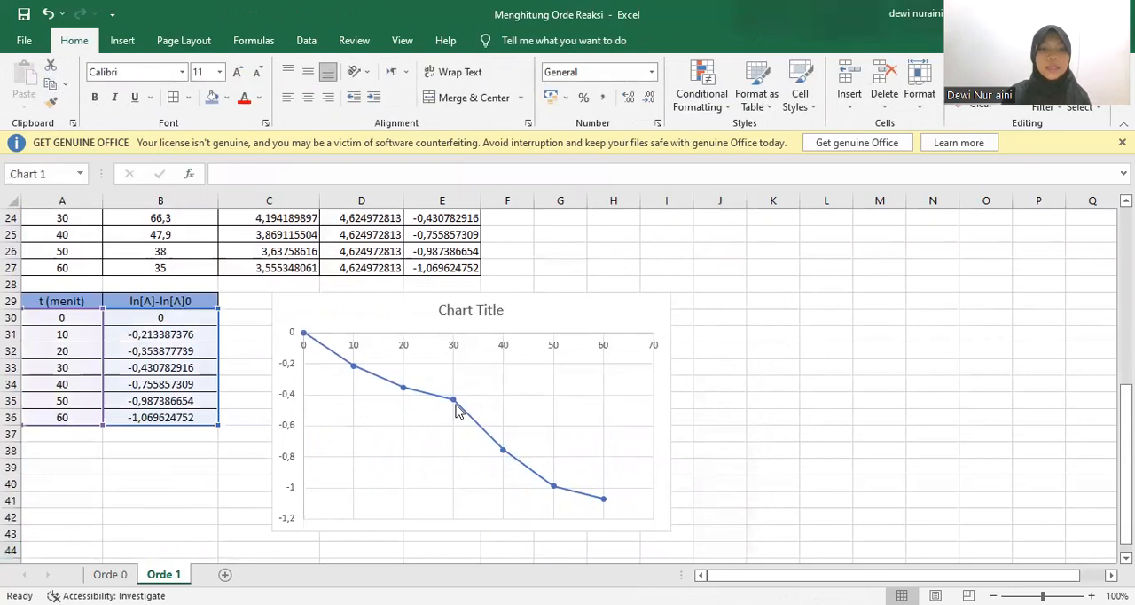
left_click(454, 402)
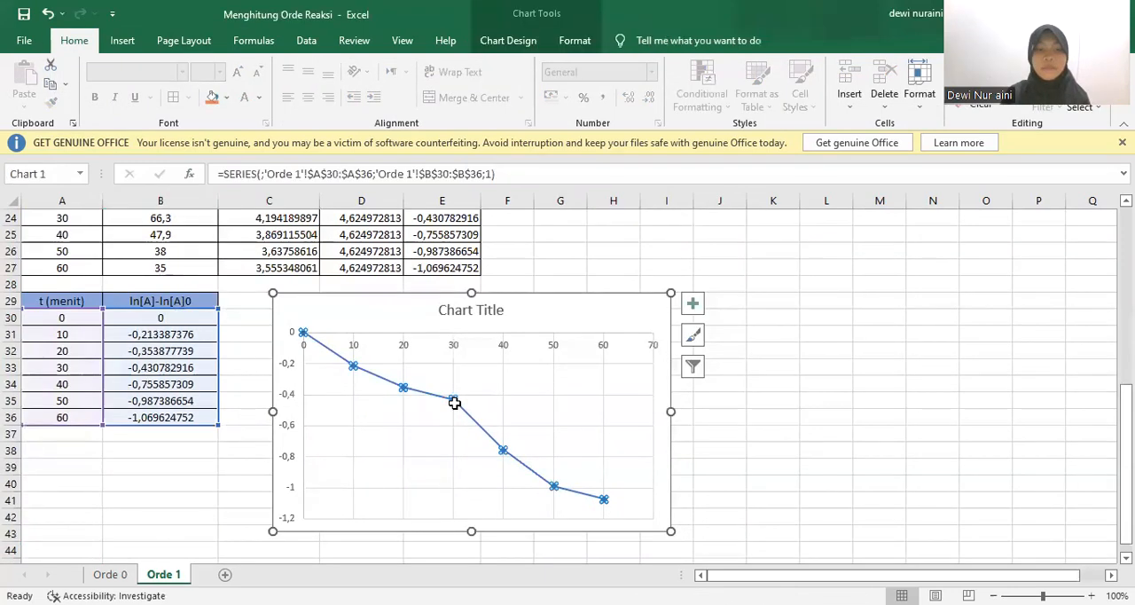
right_click(454, 403)
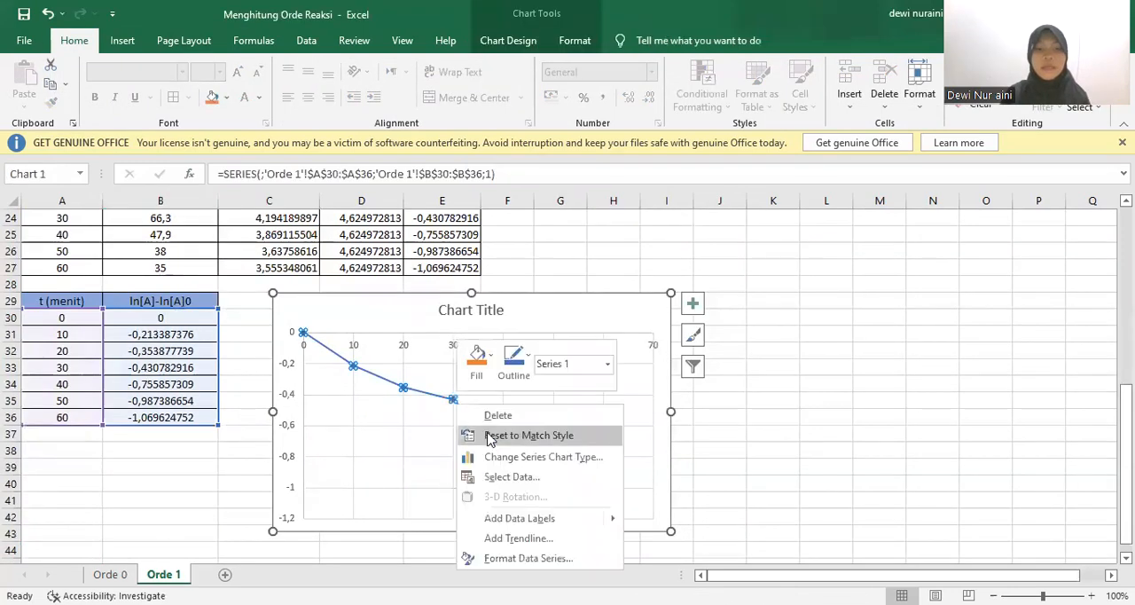
left_click(518, 539)
scroll(1019, 426, "down", 3)
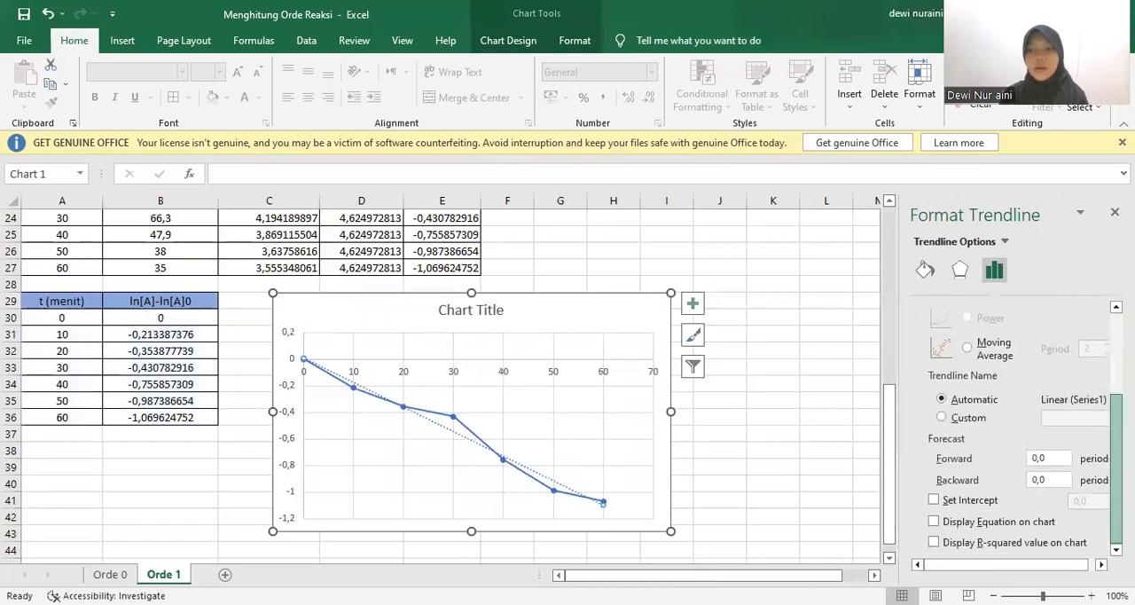
left_click(1030, 525)
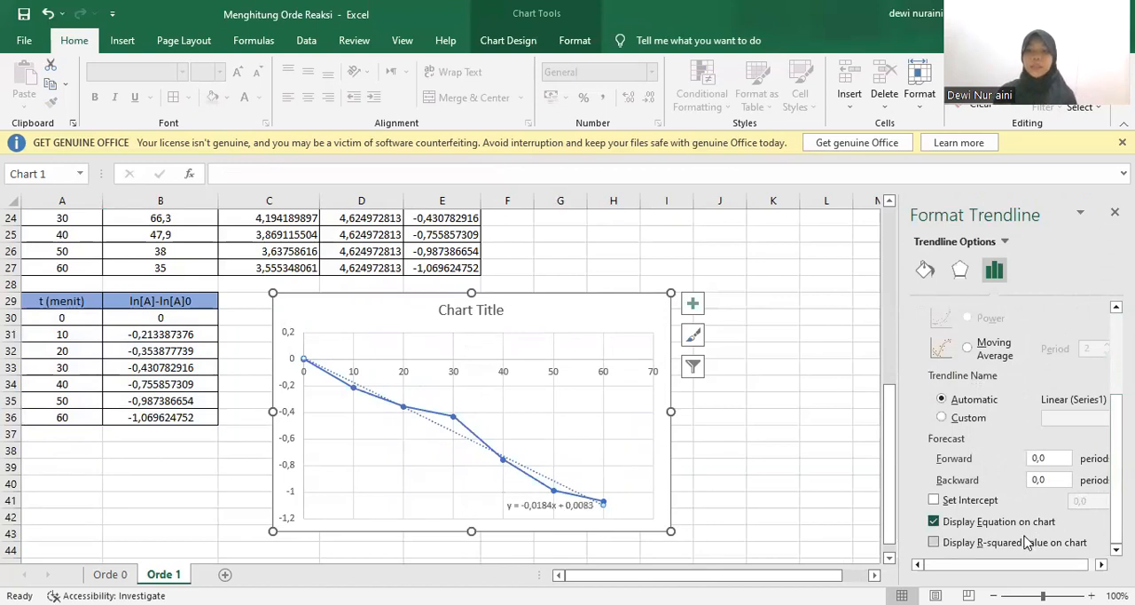
left_click(1026, 542)
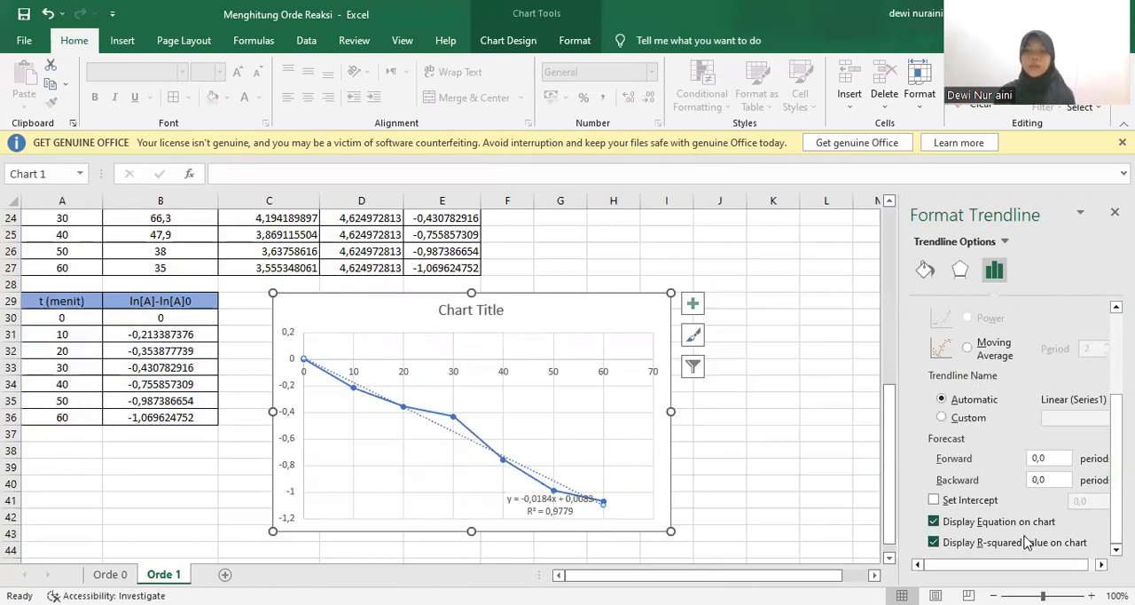
Set the trendline intercept to 0,0 and move the equation and R-squared label into clear space above the line
left_click(984, 502)
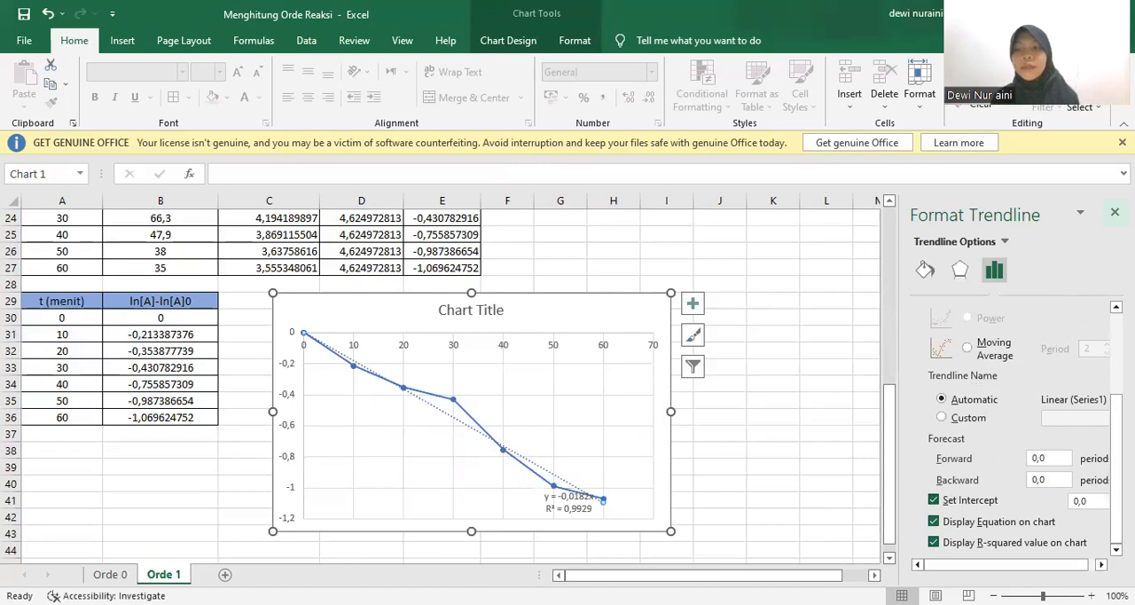
left_click(1115, 212)
left_click(698, 498)
left_click_drag(567, 503, 590, 407)
left_click(628, 433)
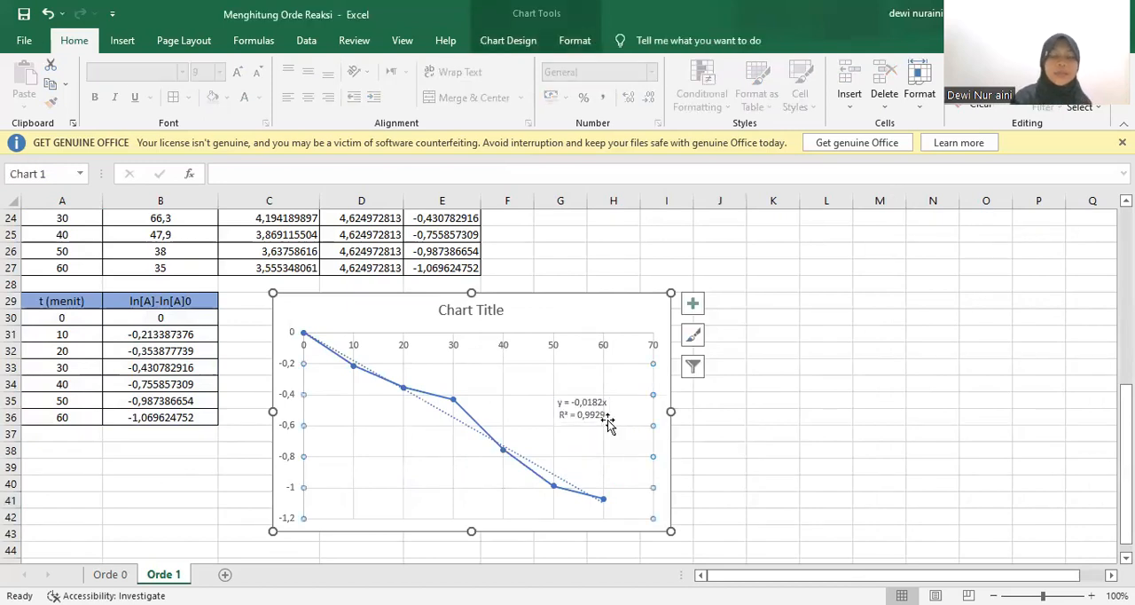
left_click(248, 467)
scroll(836, 484, "down", 1)
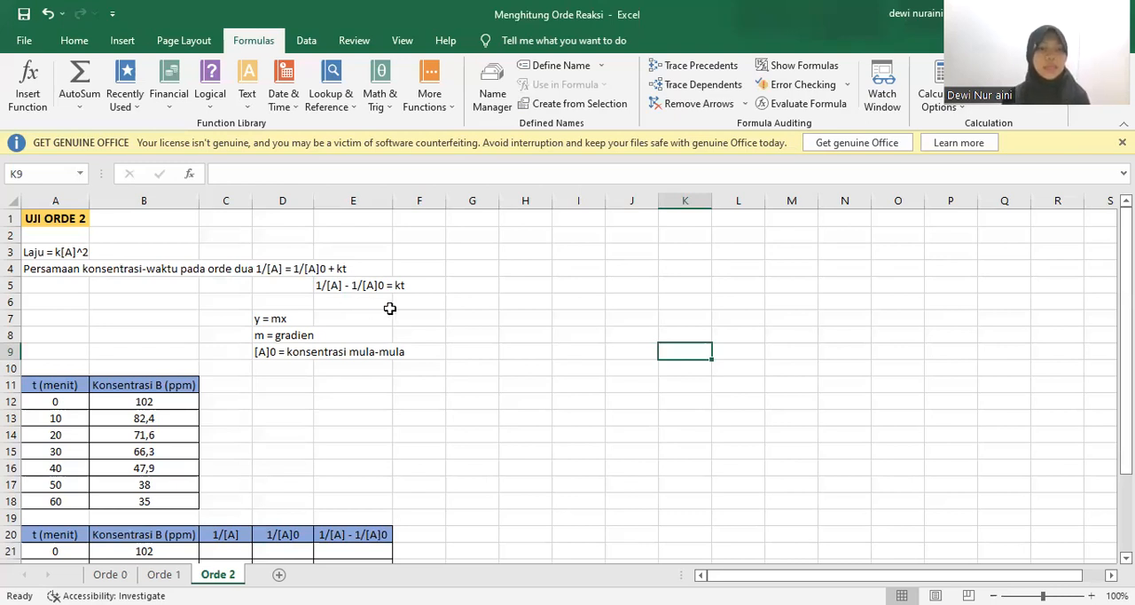
Review the time and concentration data and the 1/[A] calculation table on the Orde 2 sheet
left_click(73, 384)
left_click(227, 401)
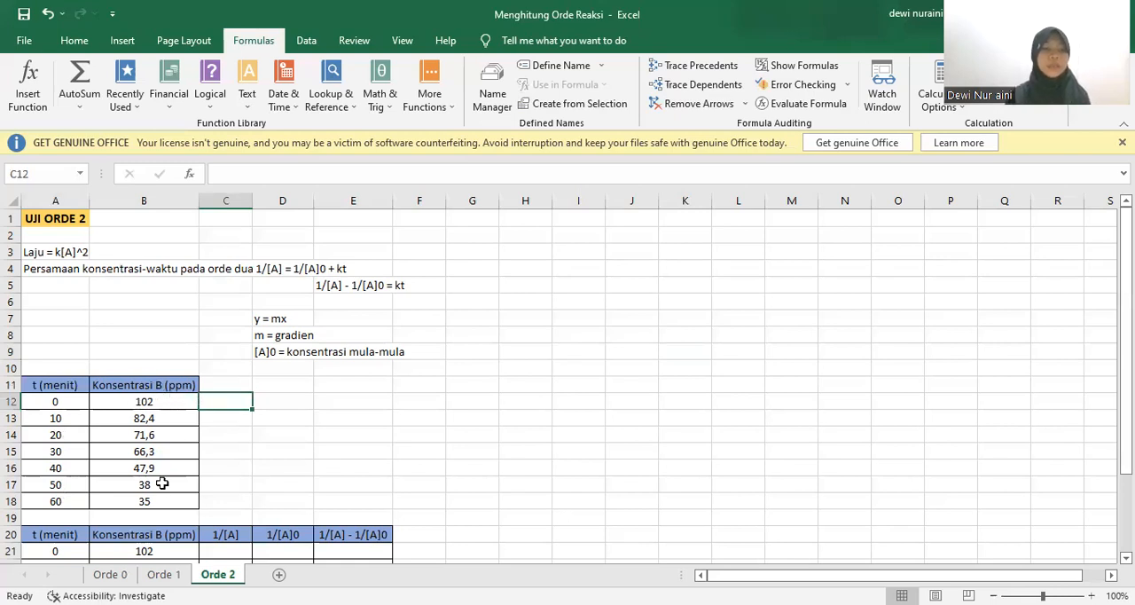
left_click(235, 504)
key("Down")
key("Down")
key("Down")
key("Down")
key("Down")
key("Down")
key("Down")
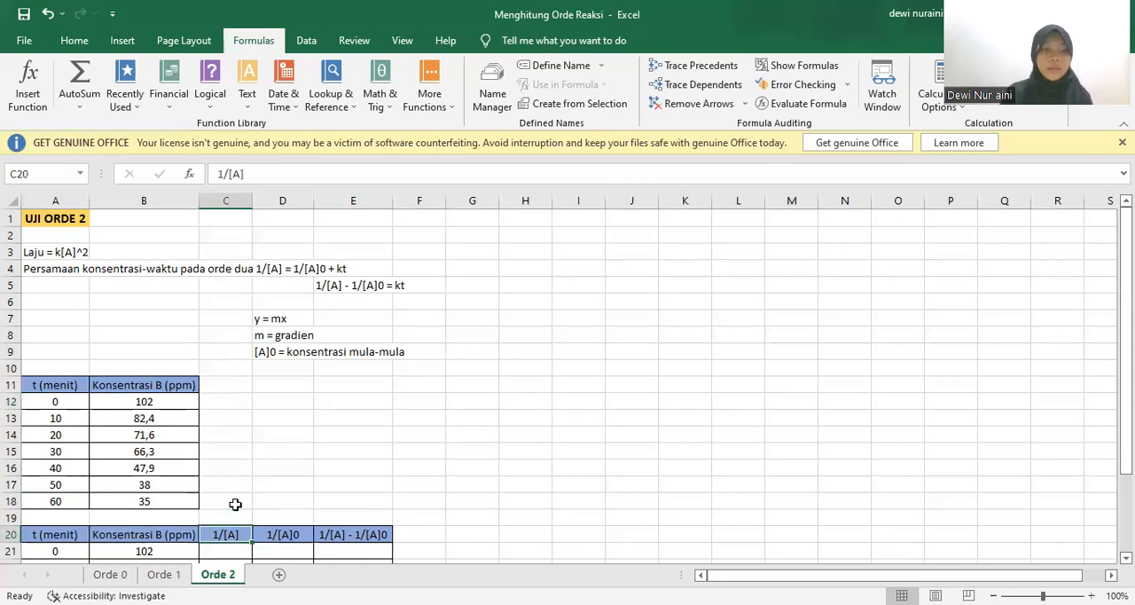
key("Down")
key("Down")
key("Down")
key("Down")
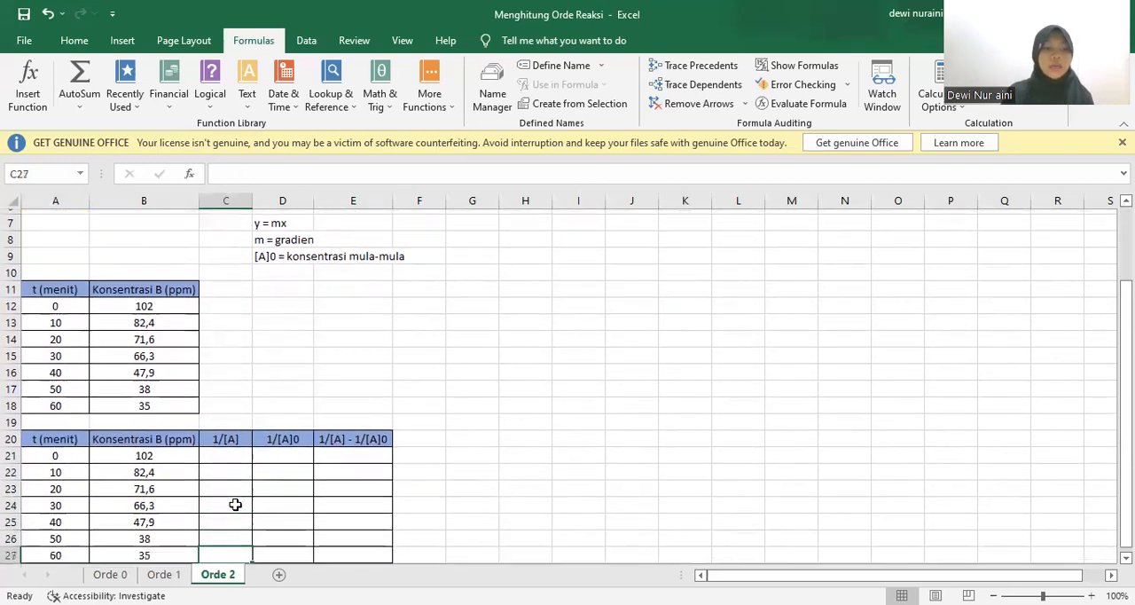
key("Down")
key("Down")
key("Down")
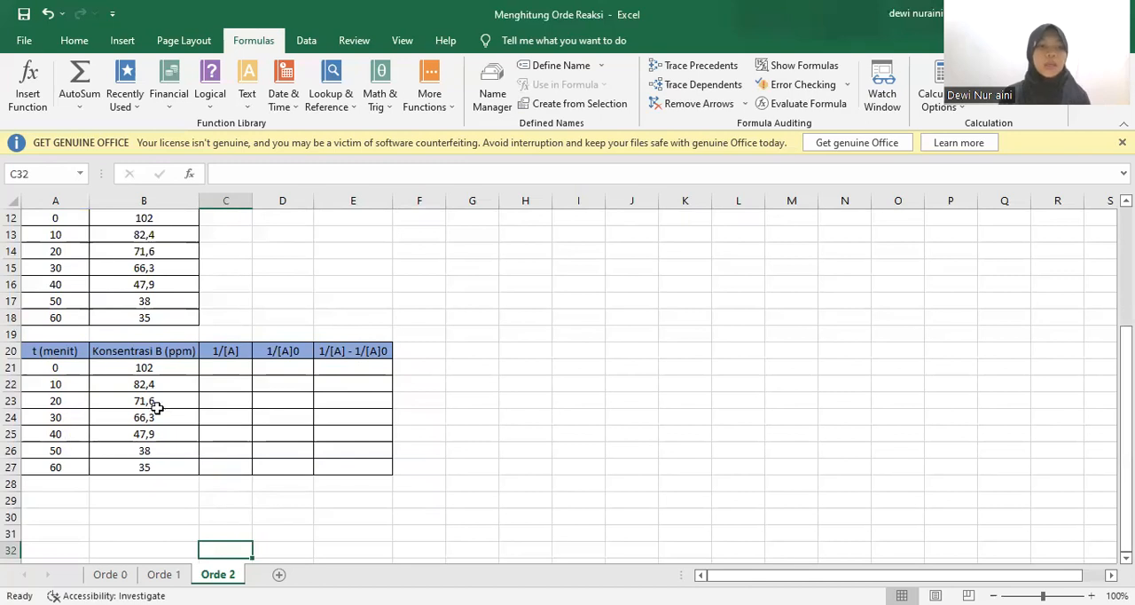
Calculate 1/[A] in C21 with =1/B21 and fill the formula down to C27
left_click(223, 368)
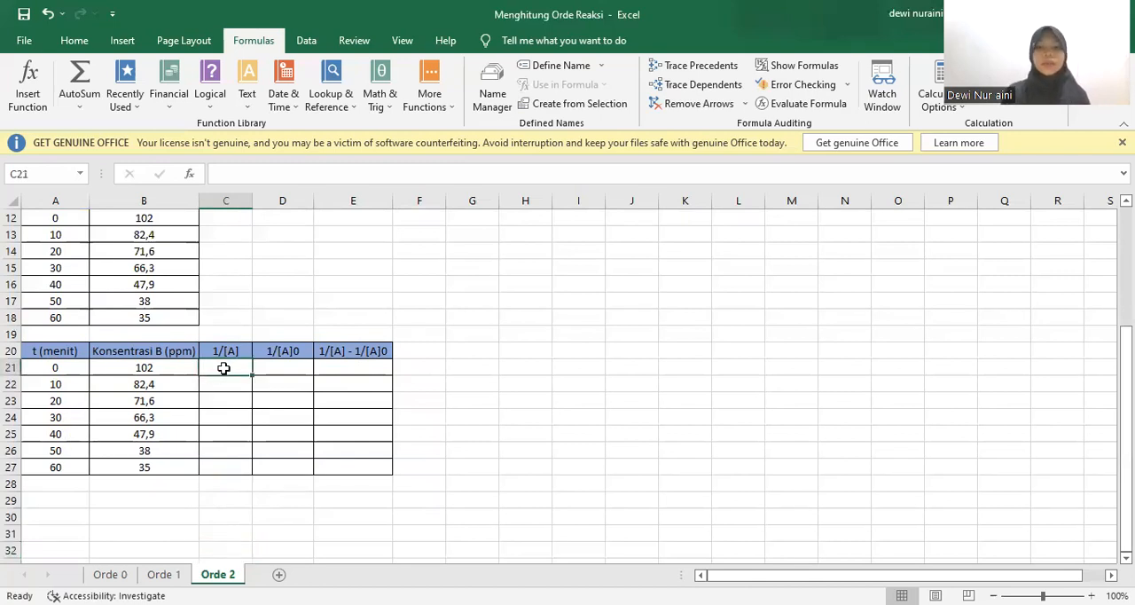
type("=")
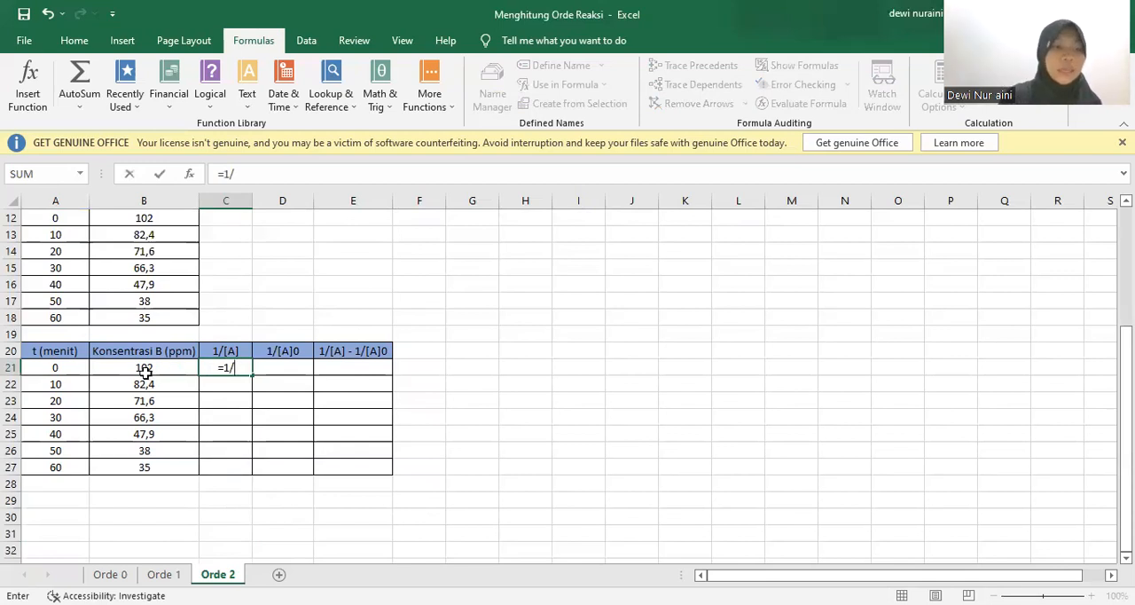
type("1/")
left_click(144, 371)
key("Return")
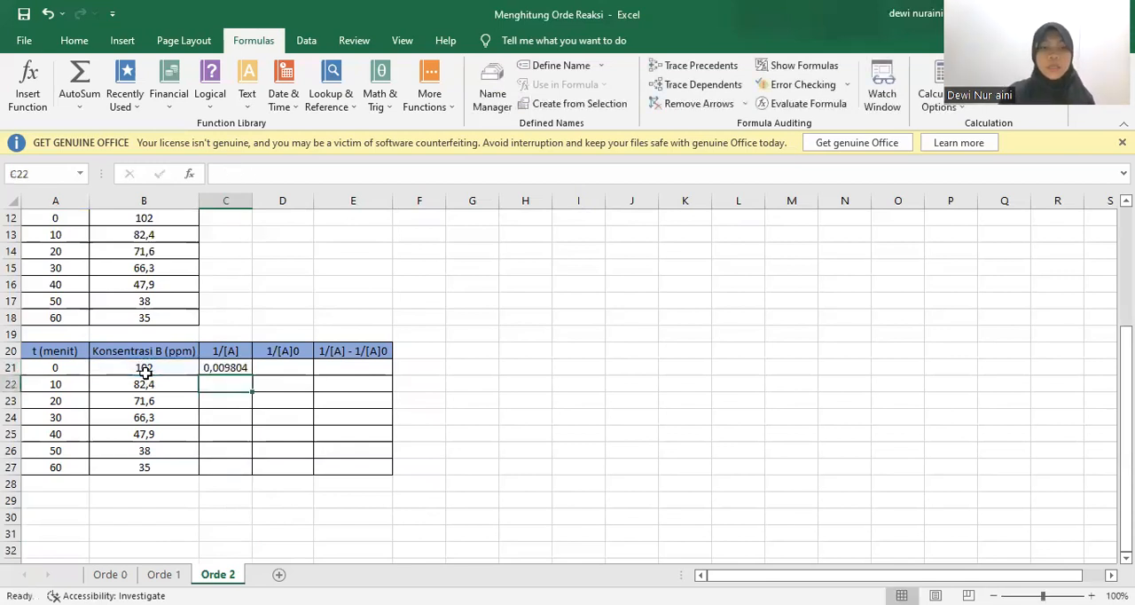
left_click(242, 369)
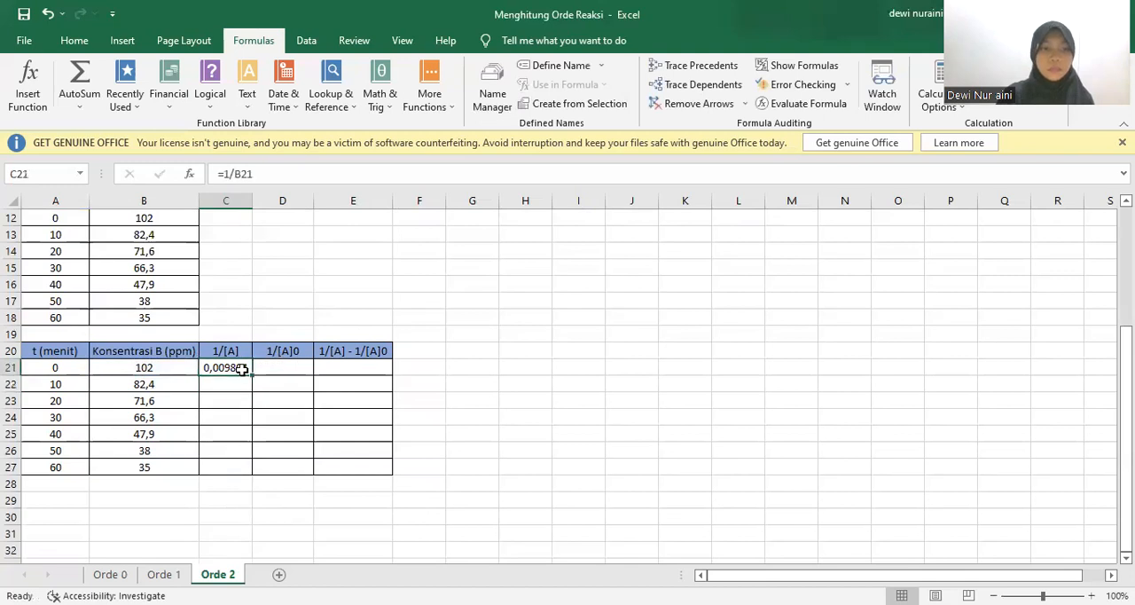
left_click_drag(251, 375, 241, 474)
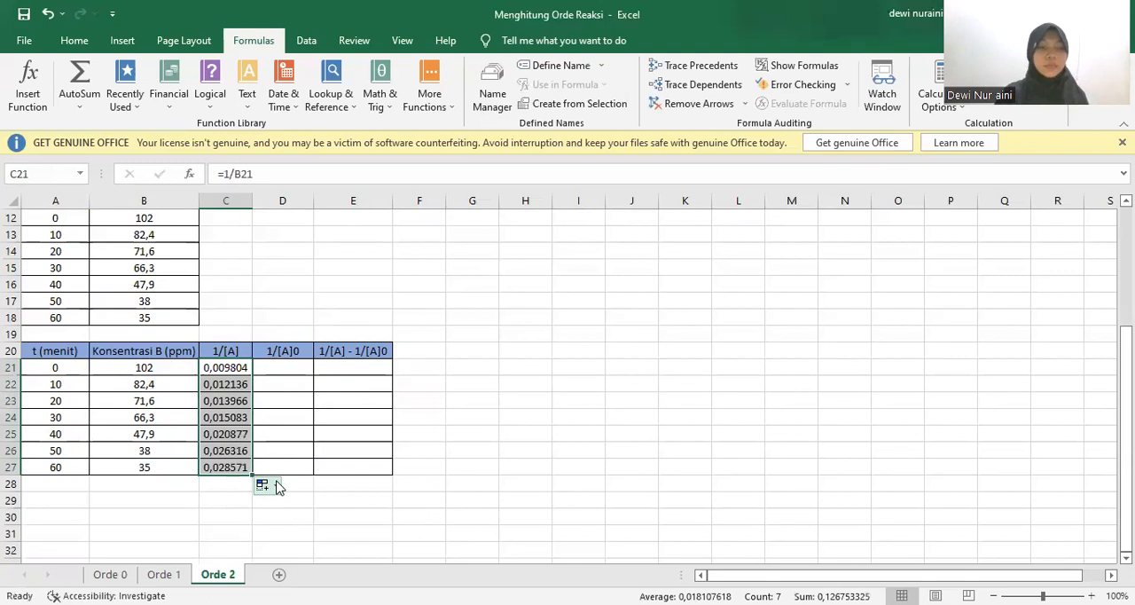
left_click(447, 487)
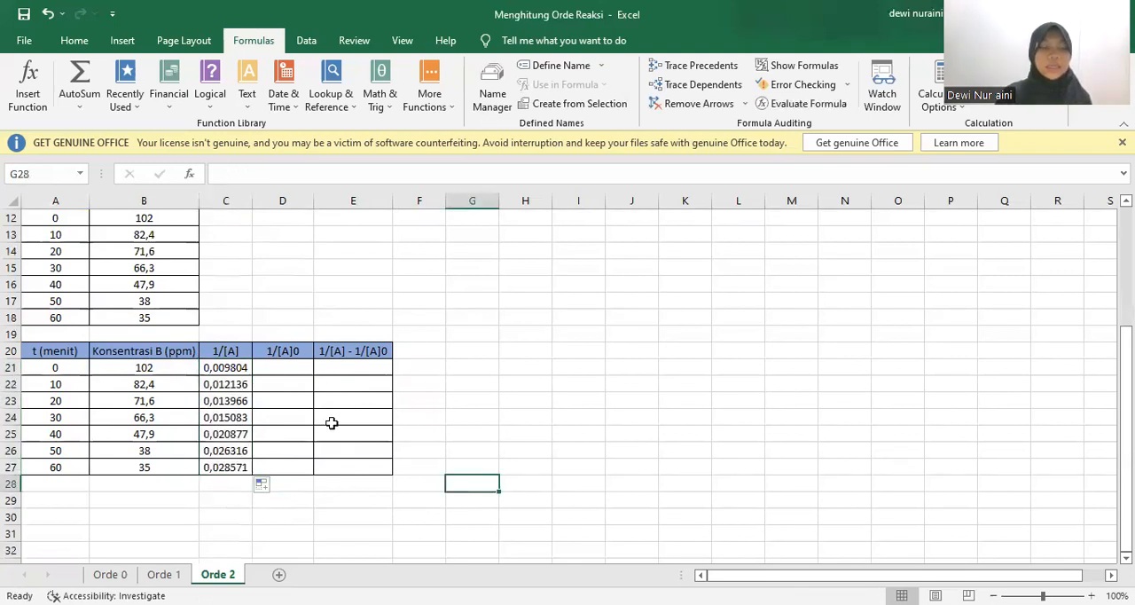
Calculate 1/[A]0 in D21 with =1/B21, then repeat it with =D21 in D22 filled down to D27
left_click(285, 369)
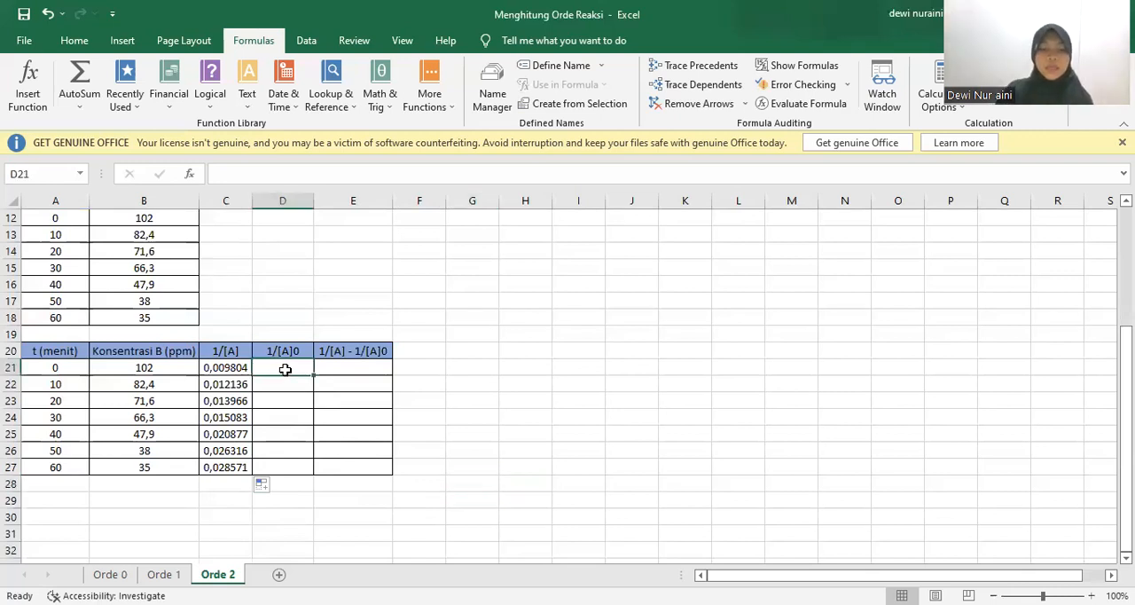
type("=1/")
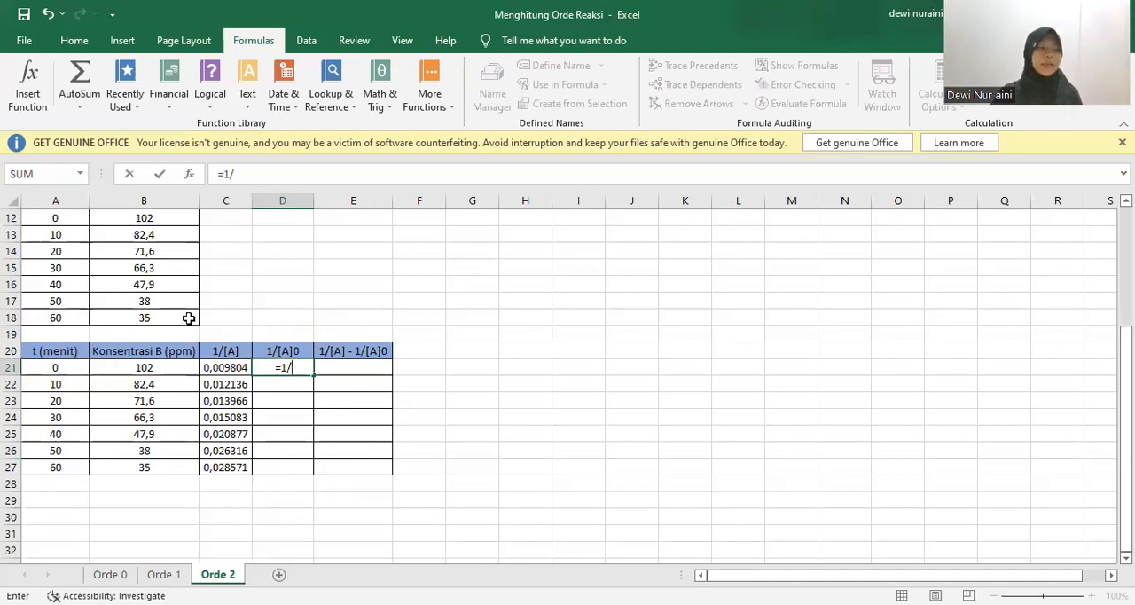
left_click(139, 369)
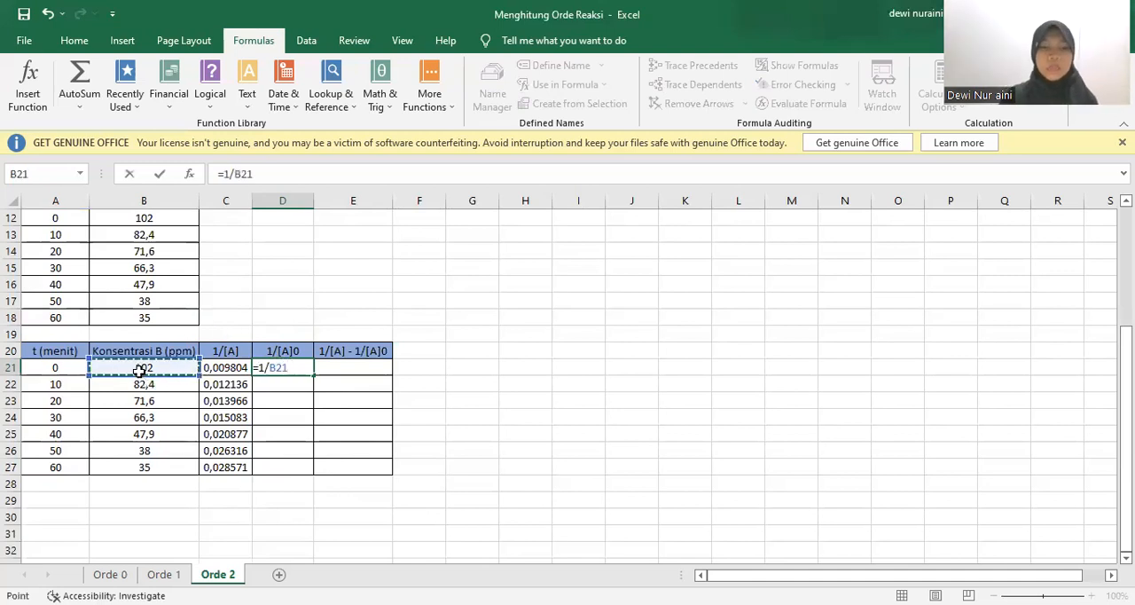
key("Return")
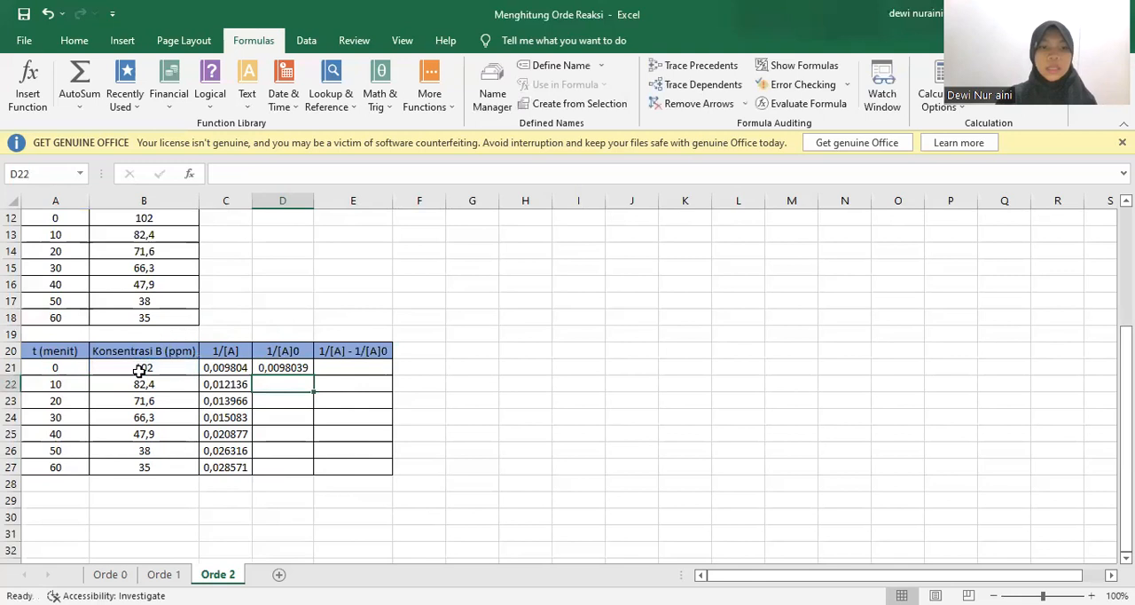
type("=")
left_click(277, 369)
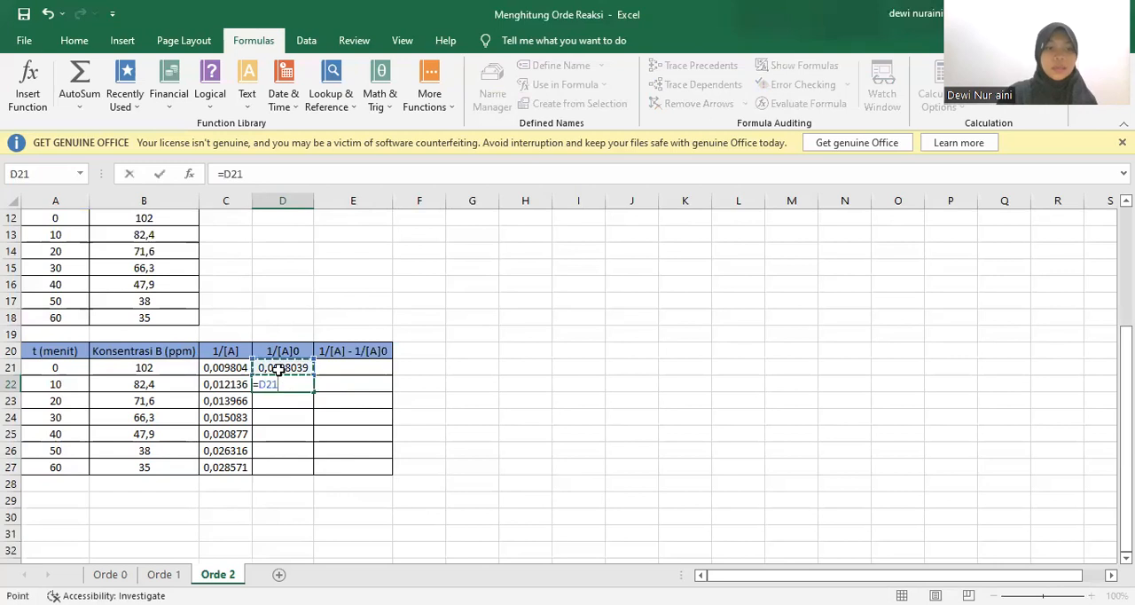
key("Return")
left_click(296, 384)
left_click_drag(314, 391, 308, 474)
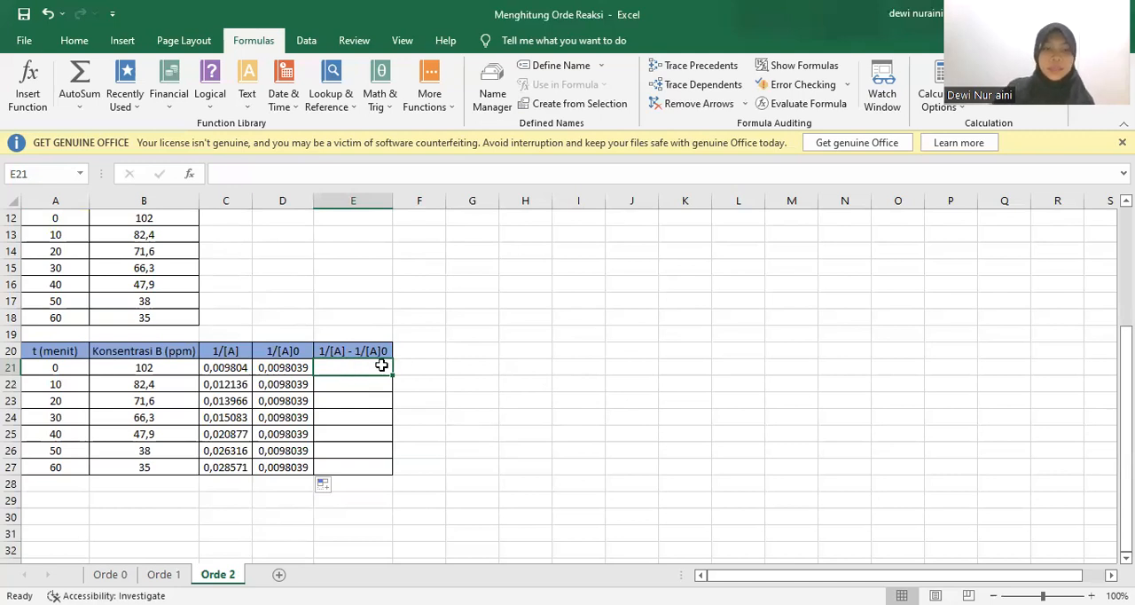
Calculate 1/[A] - 1/[A]0 in E21 with =C21-D21 and fill the formula down to E27
type("=")
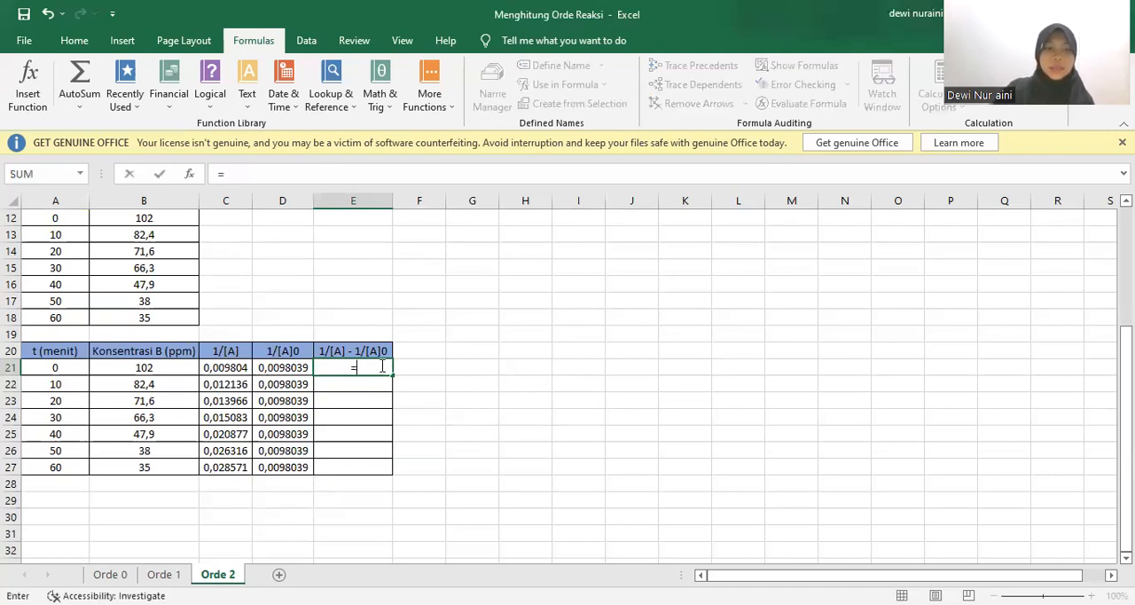
left_click(231, 367)
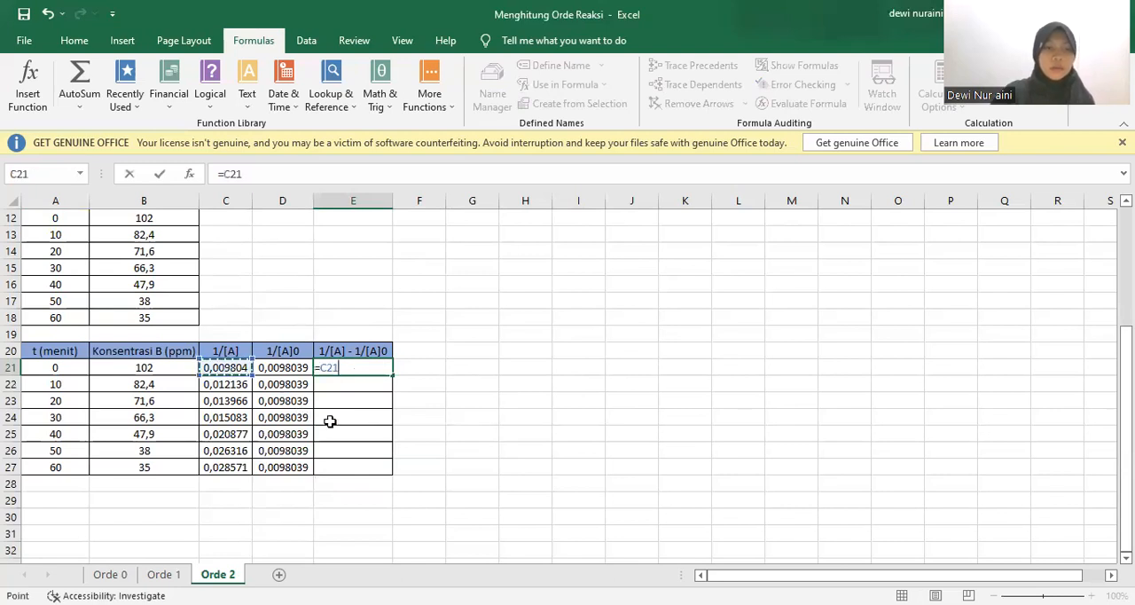
type("-")
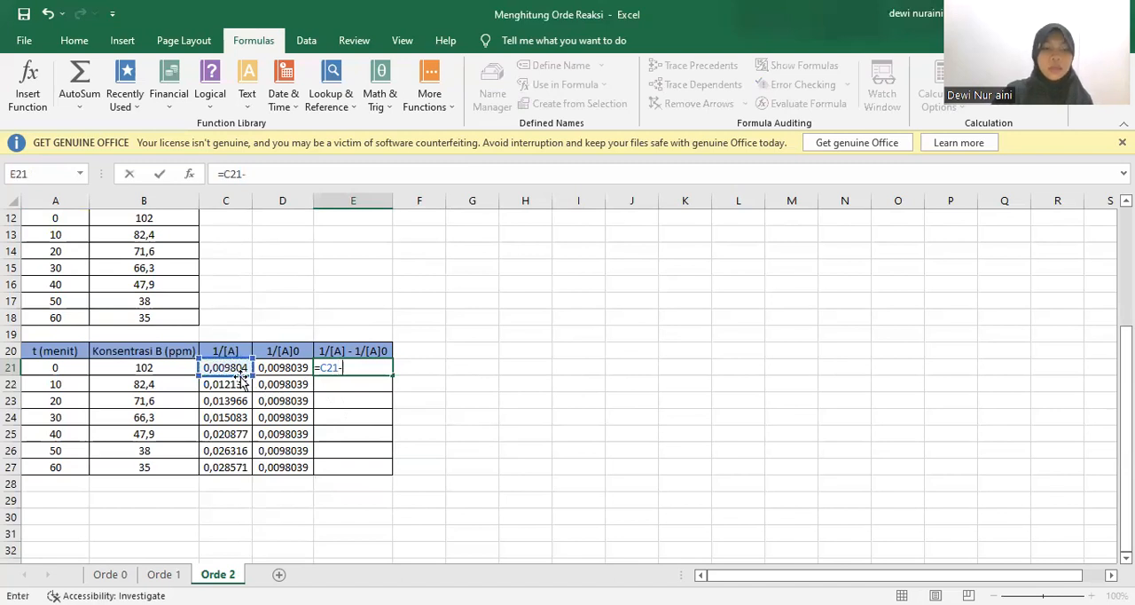
left_click(284, 367)
key("Return")
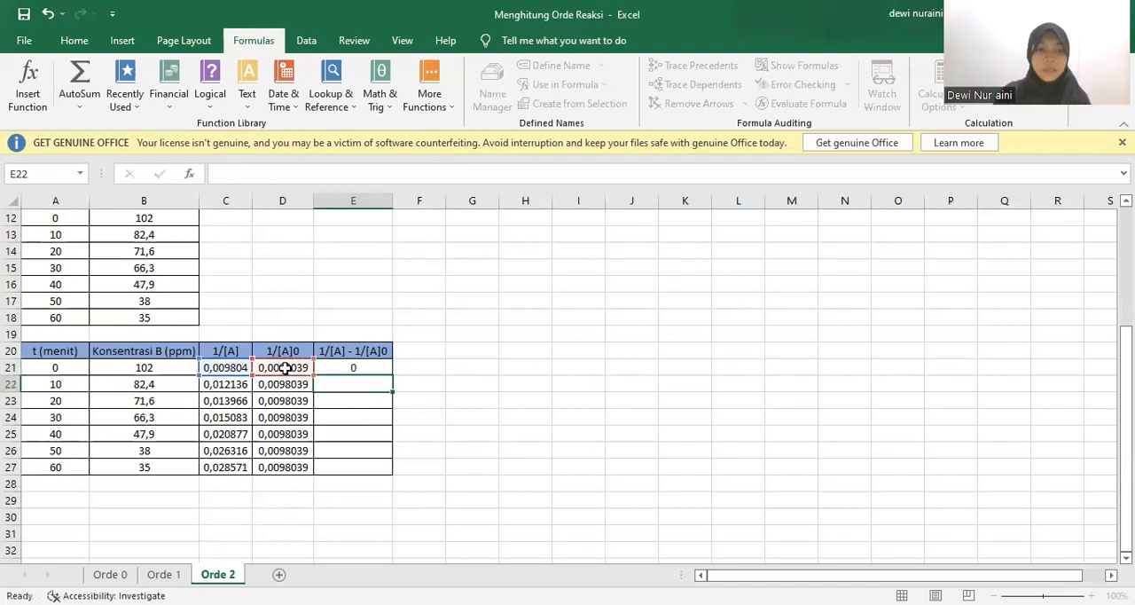
left_click(349, 368)
left_click_drag(392, 375, 391, 470)
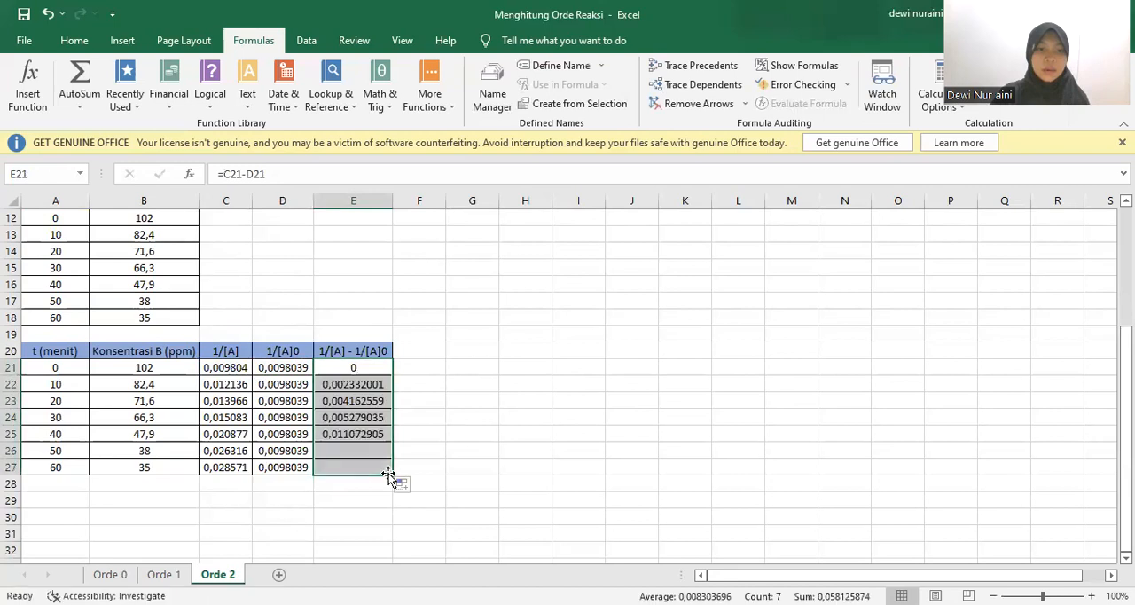
left_click(513, 464)
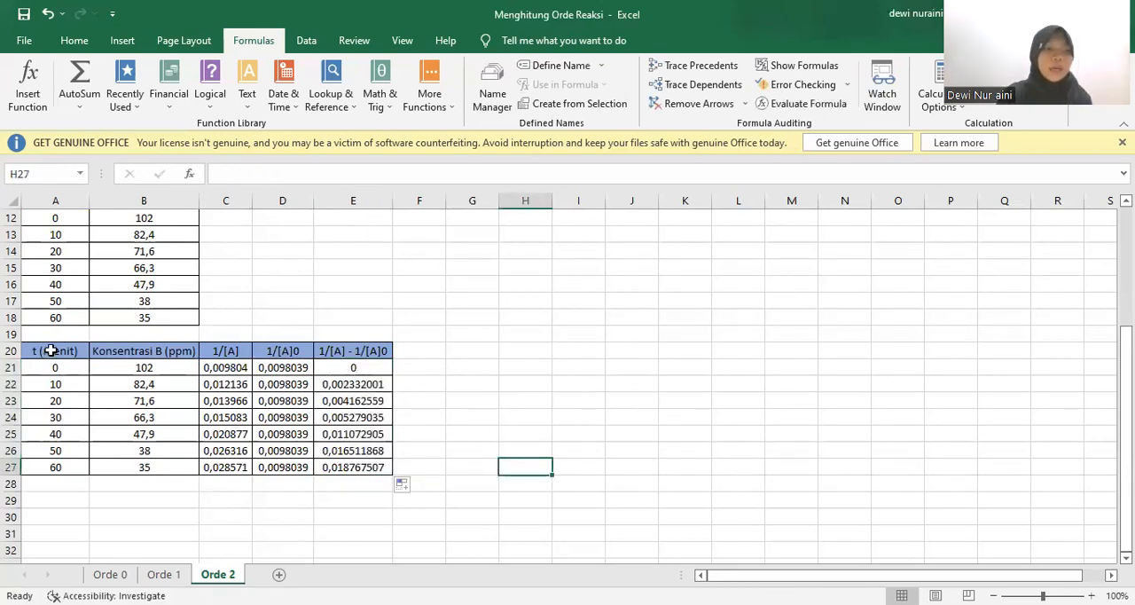
Copy the t (menit) column A20:A27 to a new table starting at A29 on the Orde 2 sheet
left_click_drag(50, 350, 71, 463)
key("ctrl+c")
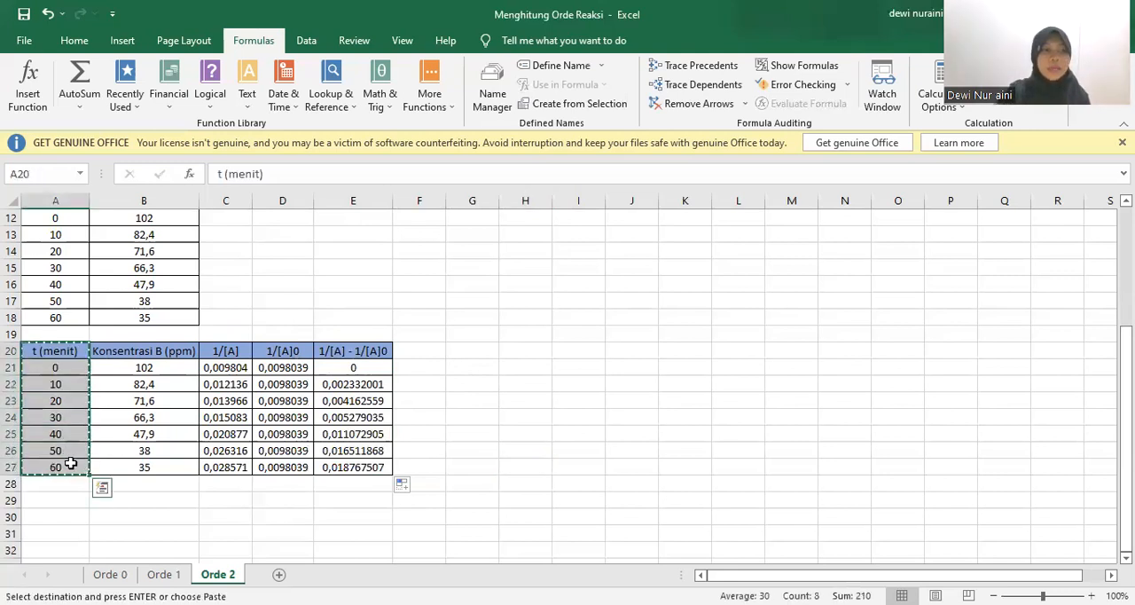
left_click(55, 502)
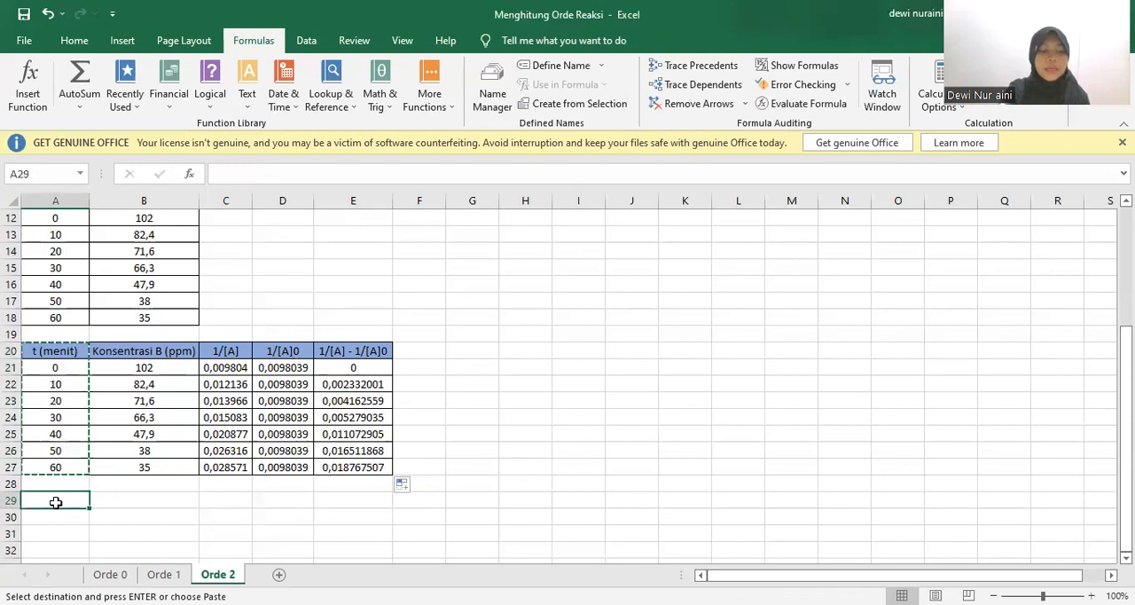
key("ctrl+v")
Copy the 1/[A] - 1/[A]0 column E20:E27 to B29 as values only, and format it like the adjacent time column
left_click_drag(368, 350, 380, 464)
key("ctrl+c")
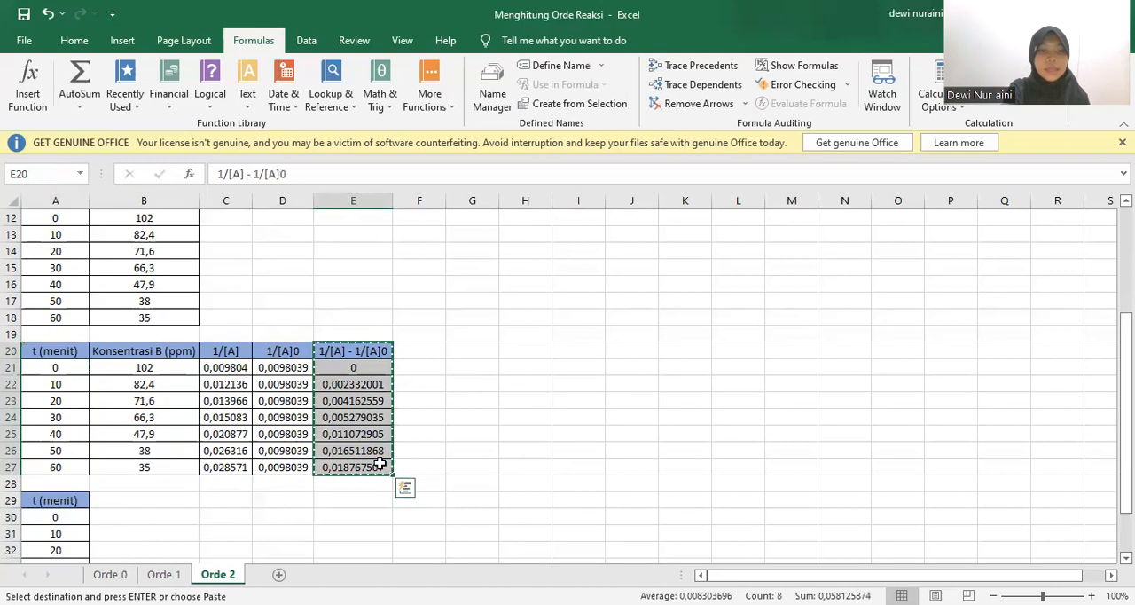
left_click(172, 498)
key("ctrl+v")
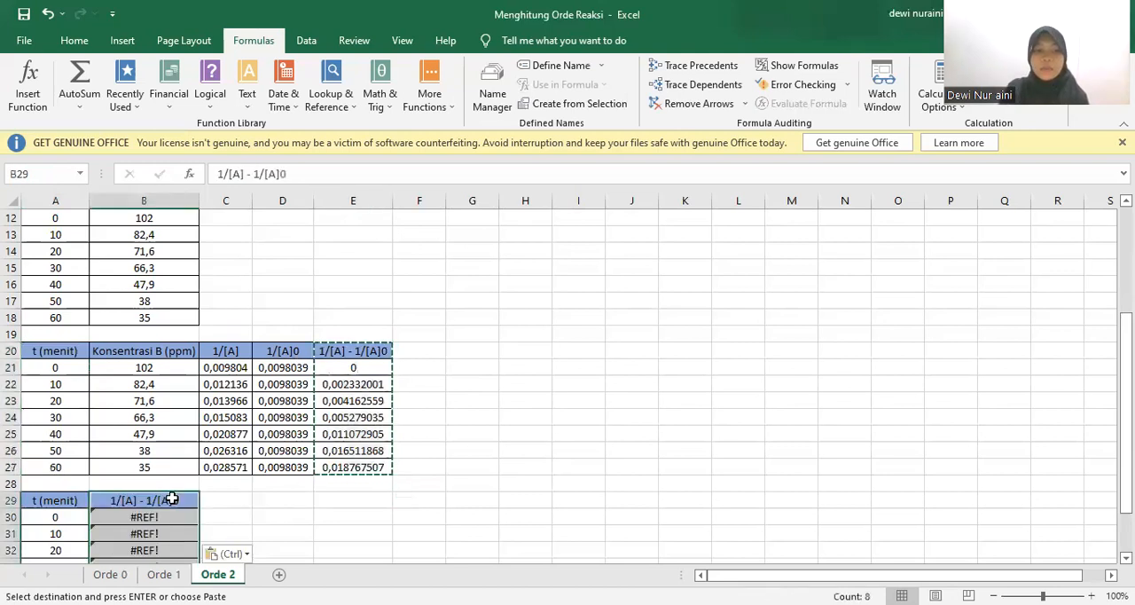
left_click(246, 554)
left_click(217, 487)
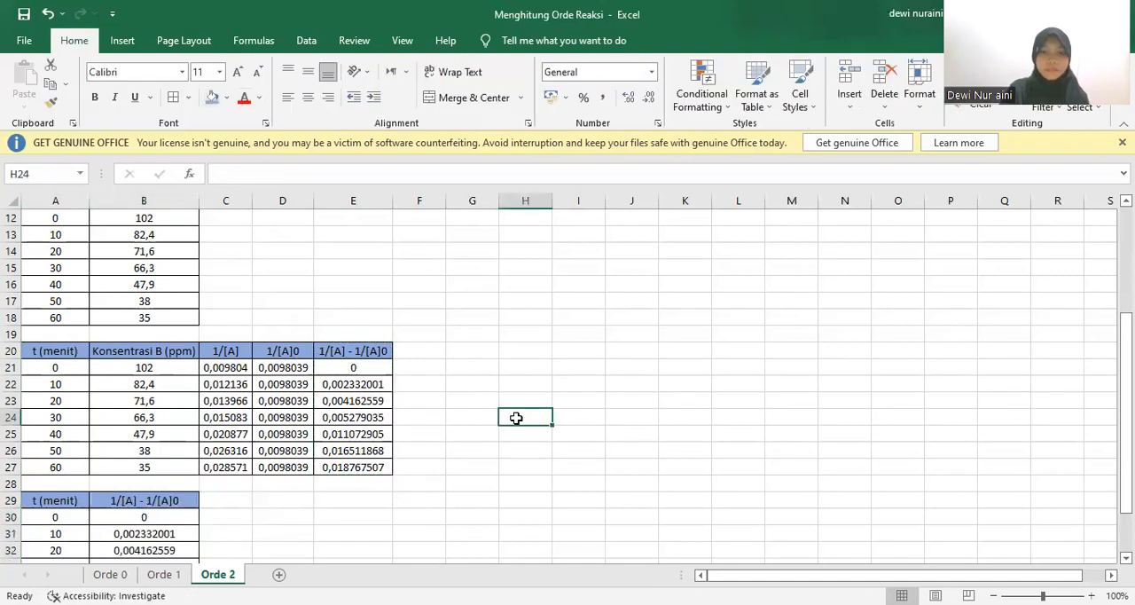
key("Down")
key("Down")
key("Down")
key("Down")
key("Down")
key("Down")
key("Down")
key("Down")
key("Down")
key("Down")
key("Down")
key("Down")
key("Down")
key("Down")
key("Down")
key("Down")
key("Down")
key("Down")
key("Down")
key("Down")
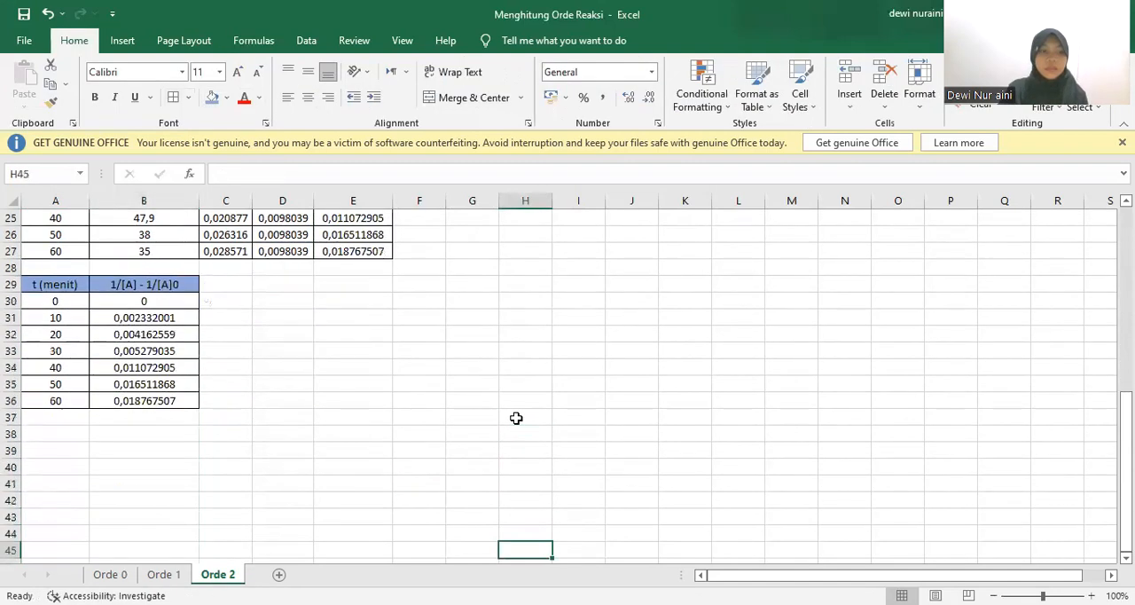
Insert a scatter chart with straight lines and markers from A30:B36 on the Orde 2 sheet
left_click_drag(40, 301, 146, 401)
left_click(123, 41)
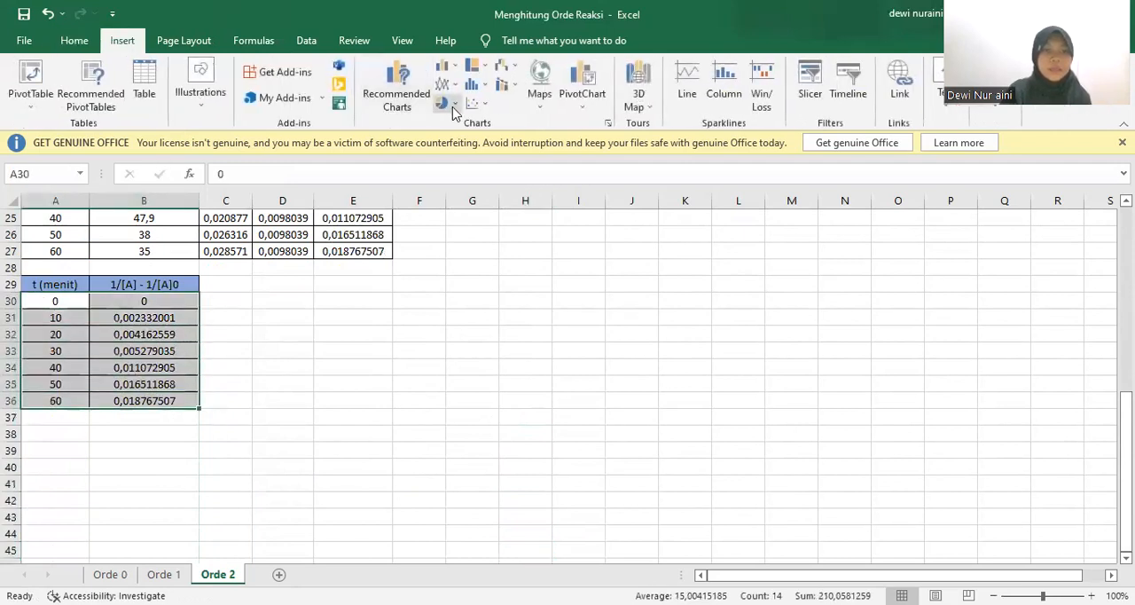
left_click(477, 102)
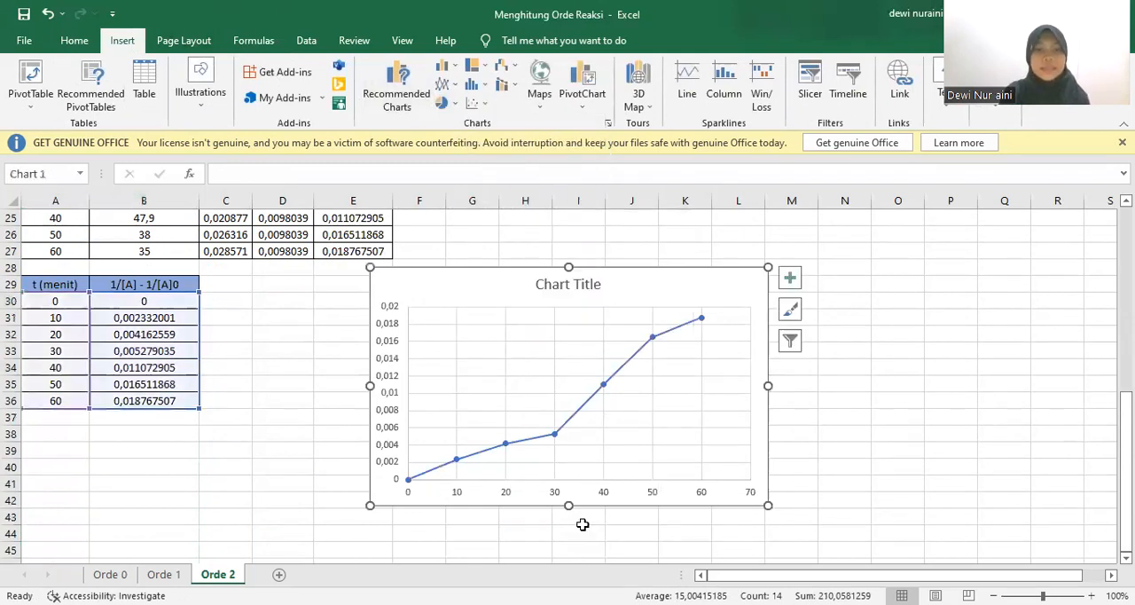
Add a linear trendline to the Orde 2 chart's series with its intercept set to 0,0 and the equation and R-squared value displayed
left_click(581, 413)
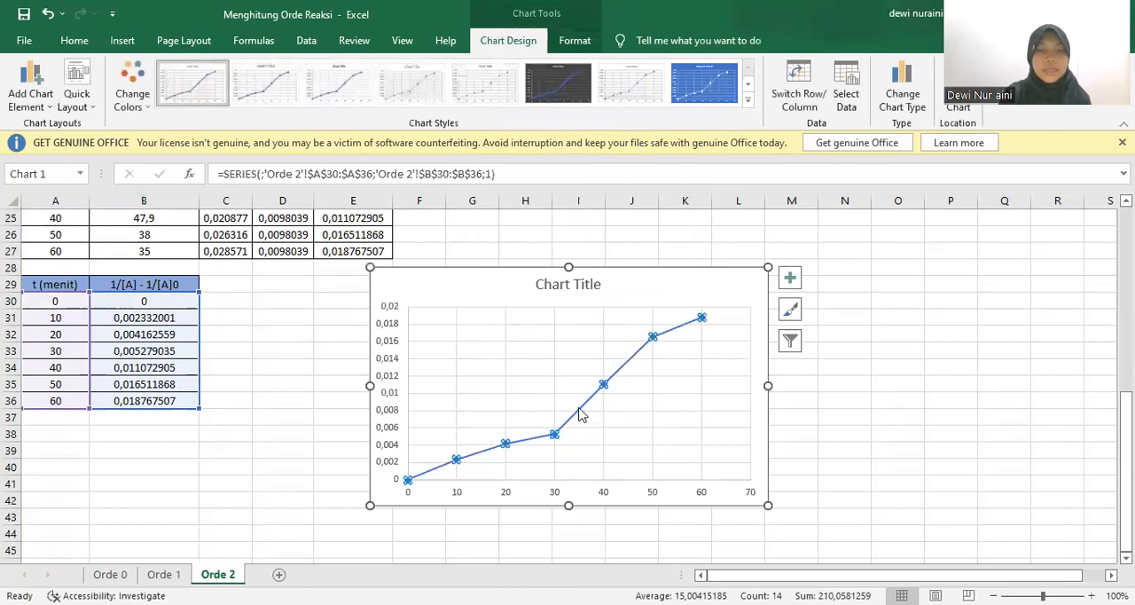
right_click(579, 411)
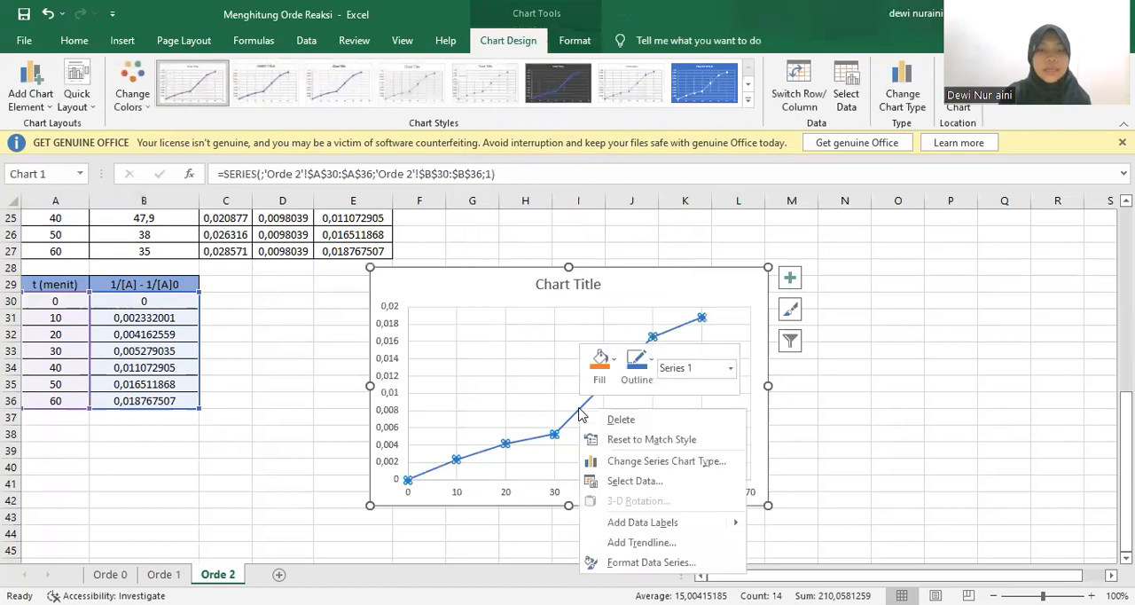
left_click(645, 544)
scroll(1019, 399, "down", 3)
scroll(1020, 497, "down", 1)
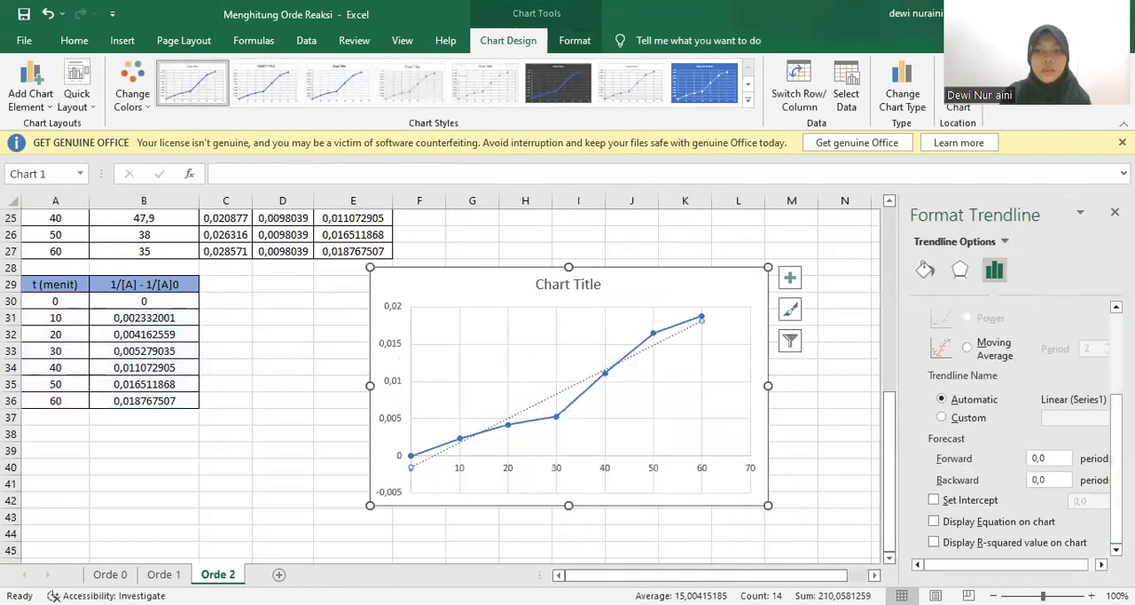
left_click(1024, 523)
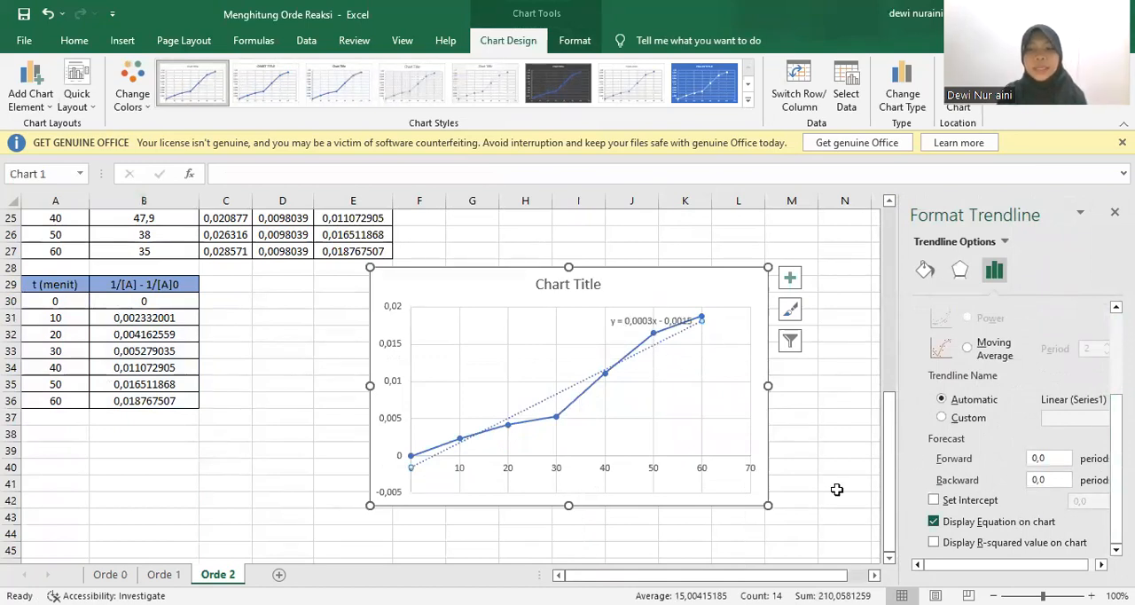
left_click(941, 548)
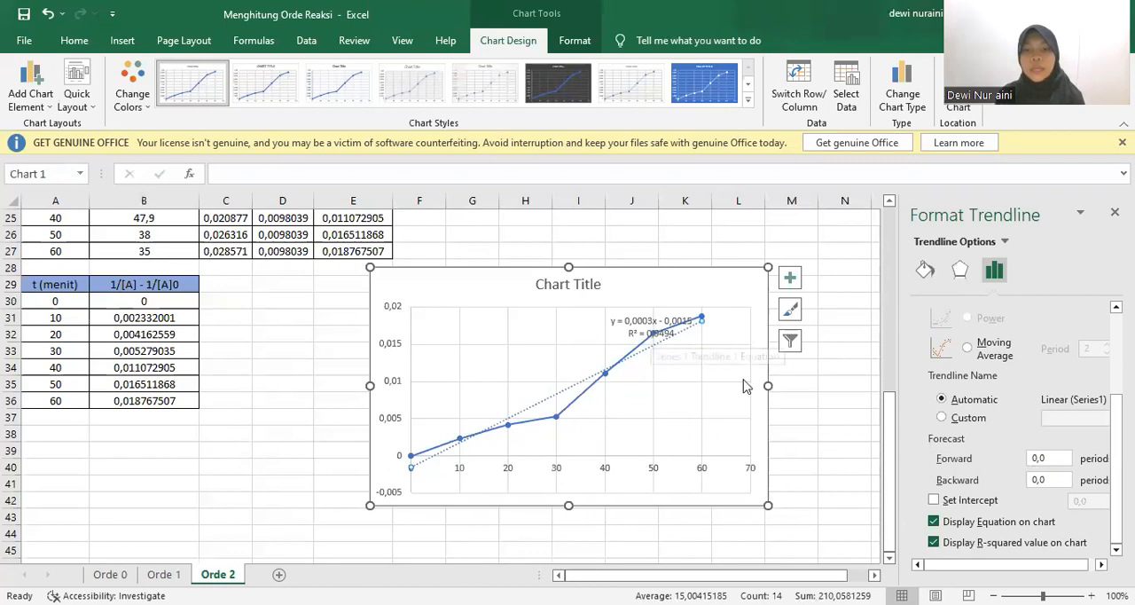
left_click(934, 501)
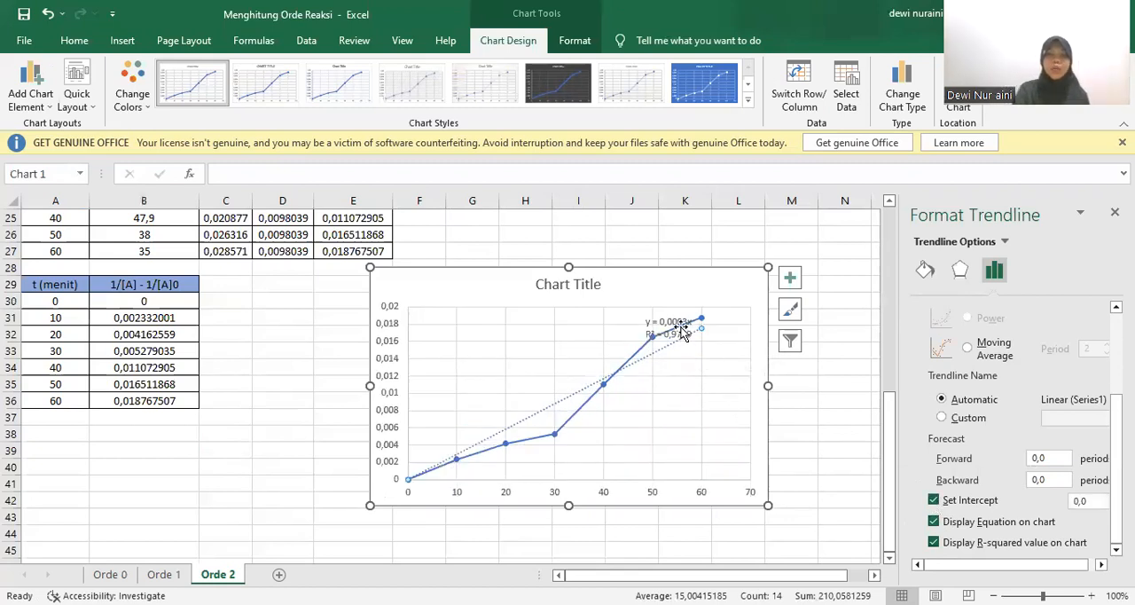
Move the trendline's equation and R-squared label to the empty upper-left area of the Orde 2 chart's plot, clear of the data line
left_click_drag(674, 328, 488, 326)
left_click(507, 358)
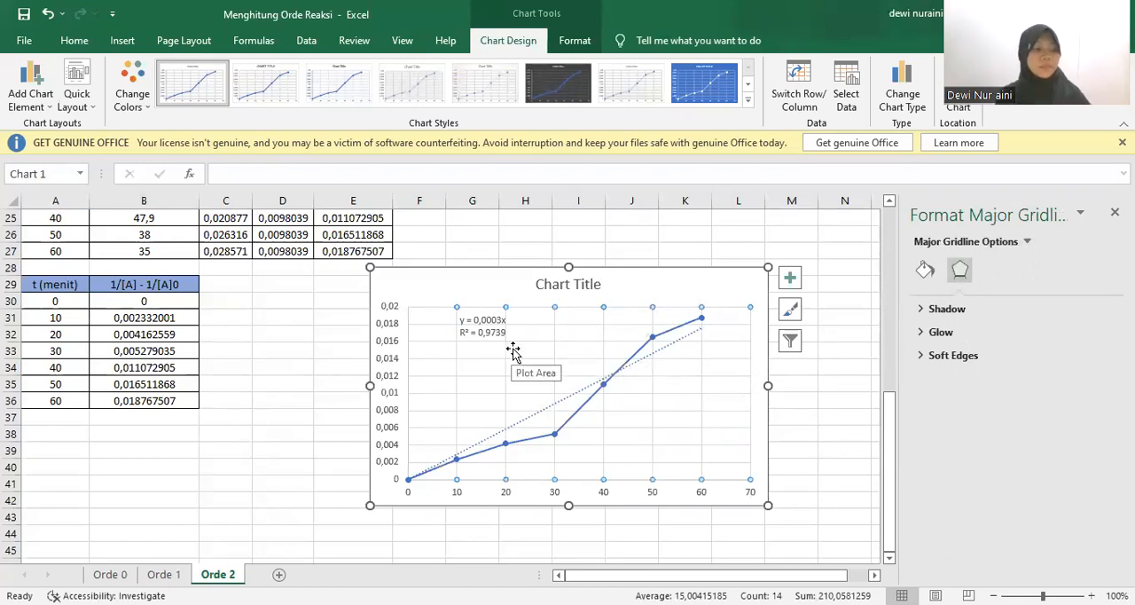
left_click(814, 287)
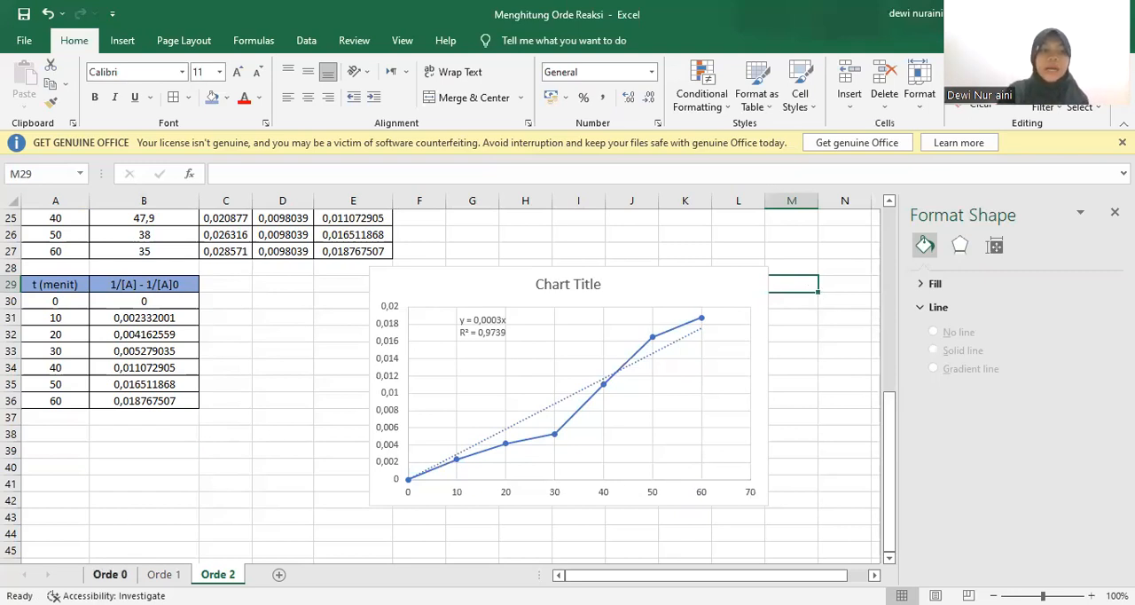
Compare the trendline R-squared values of the charts on the Orde 0, Orde 1 and Orde 2 sheets
left_click(110, 574)
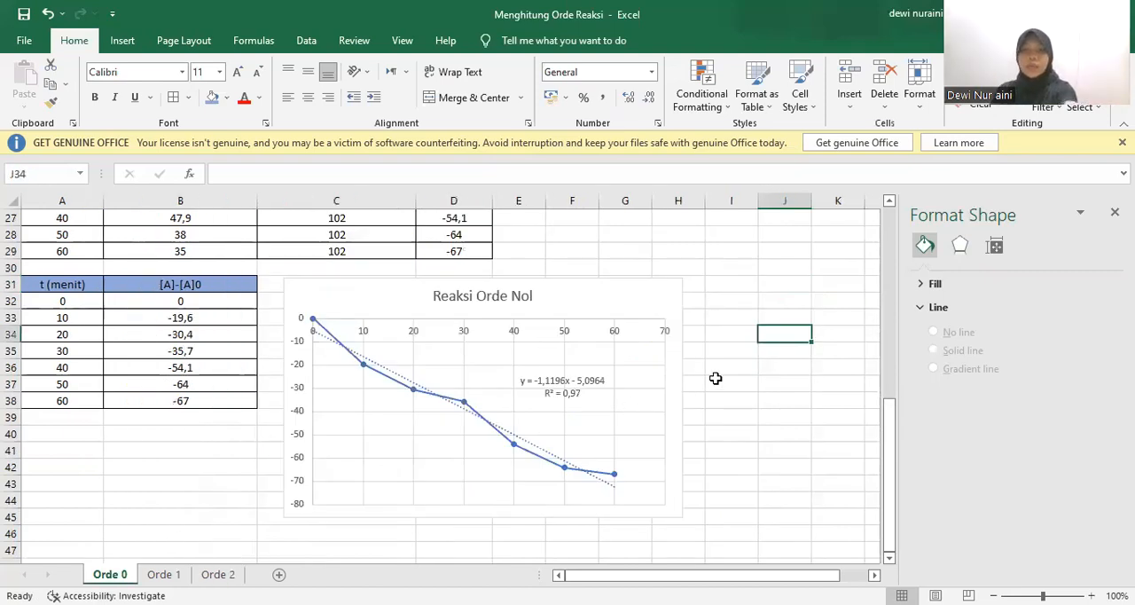
left_click(187, 573)
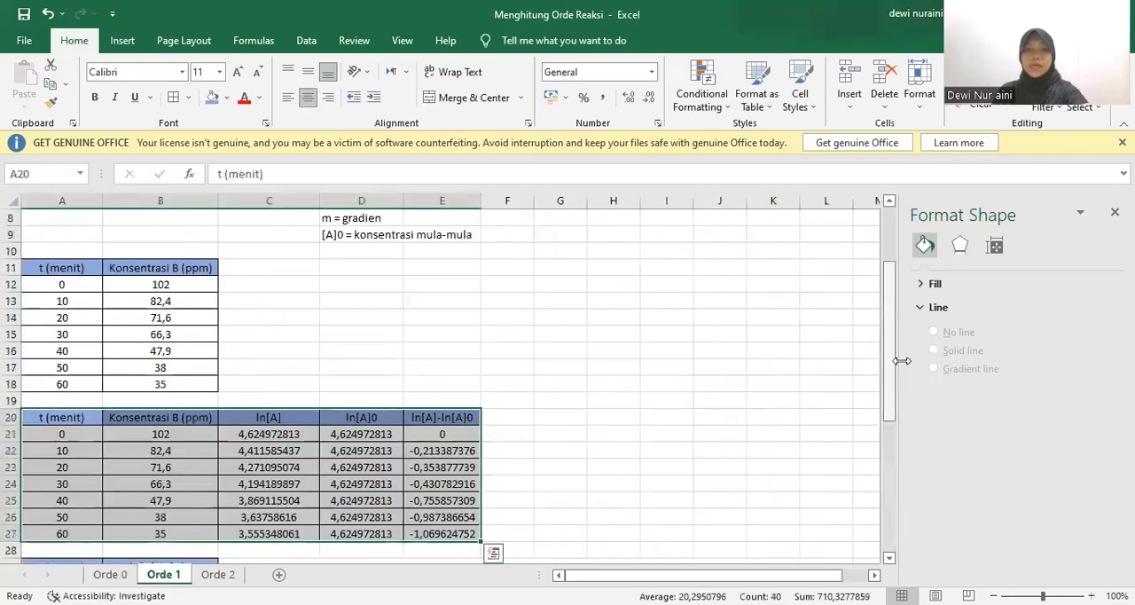
left_click_drag(890, 361, 891, 493)
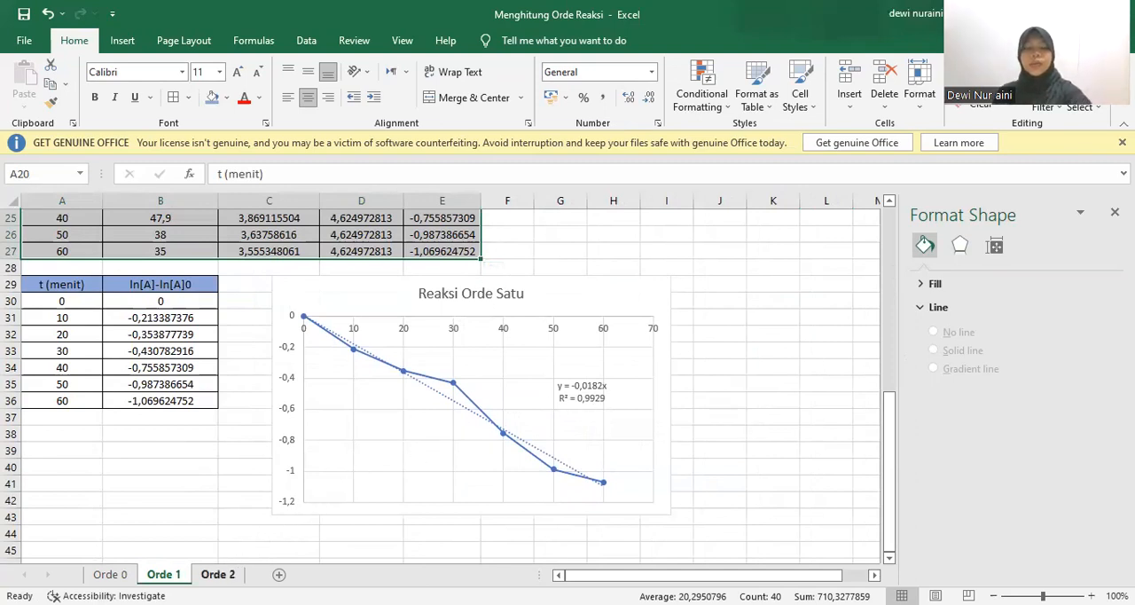
left_click(217, 574)
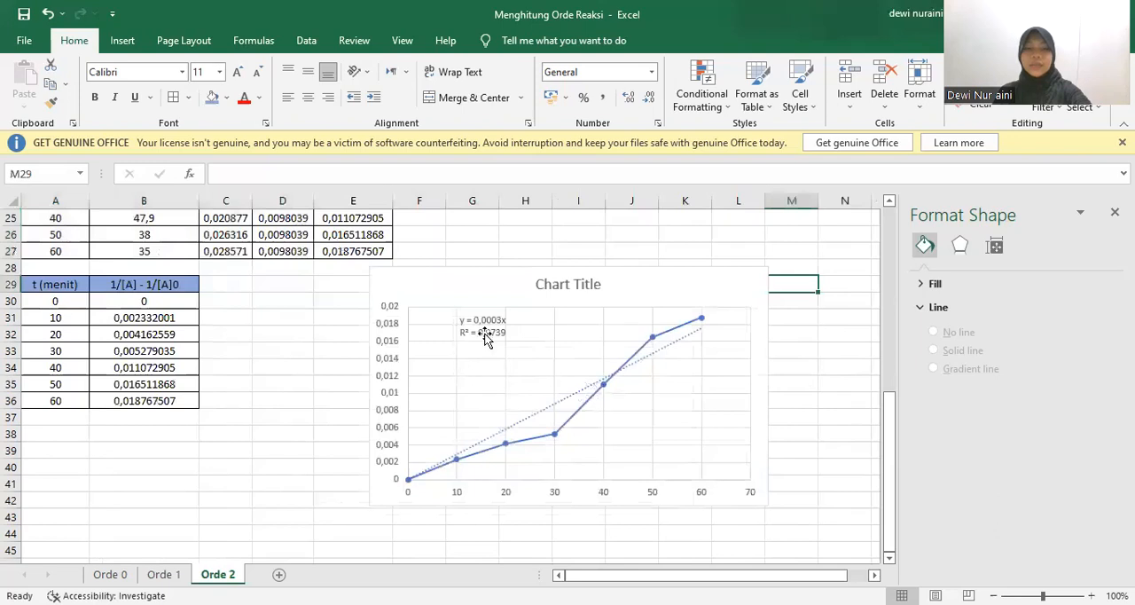